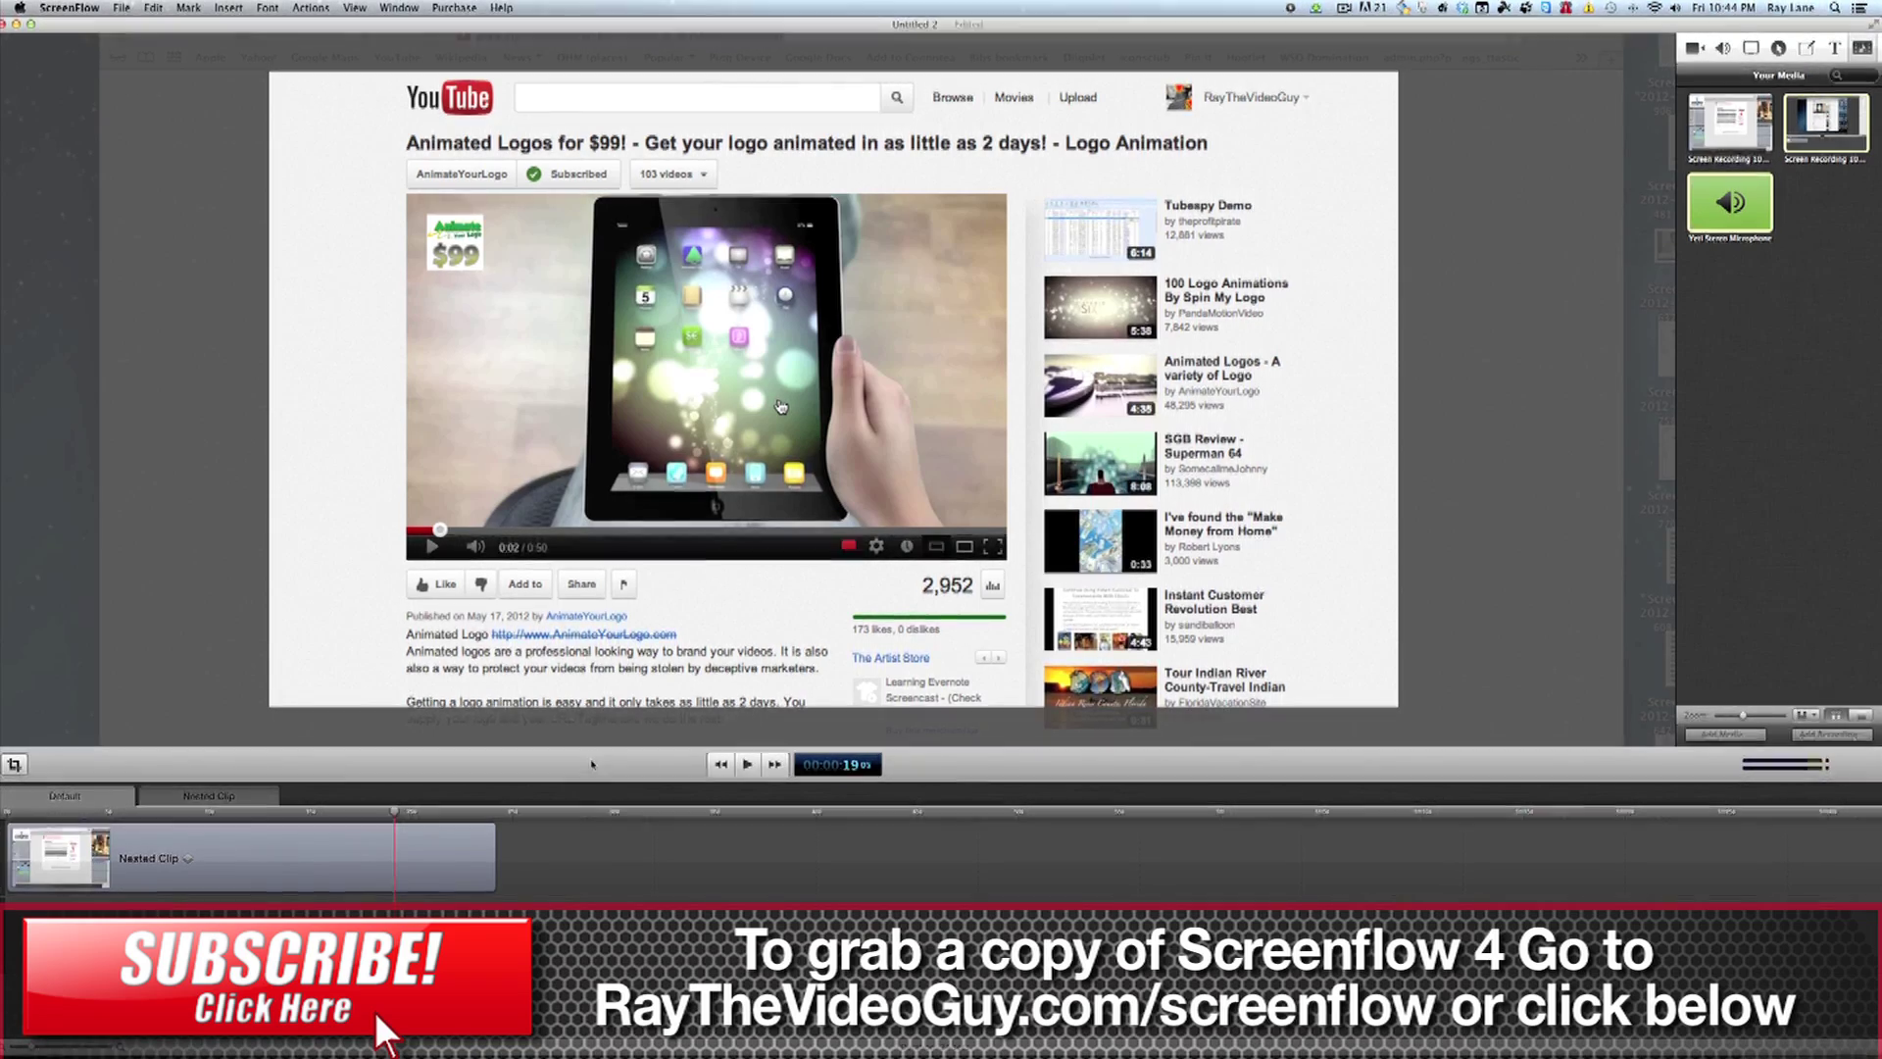
Set the nested clip's Color Controls to 135% saturation, 102% brightness and 100% contrast.
click(321, 863)
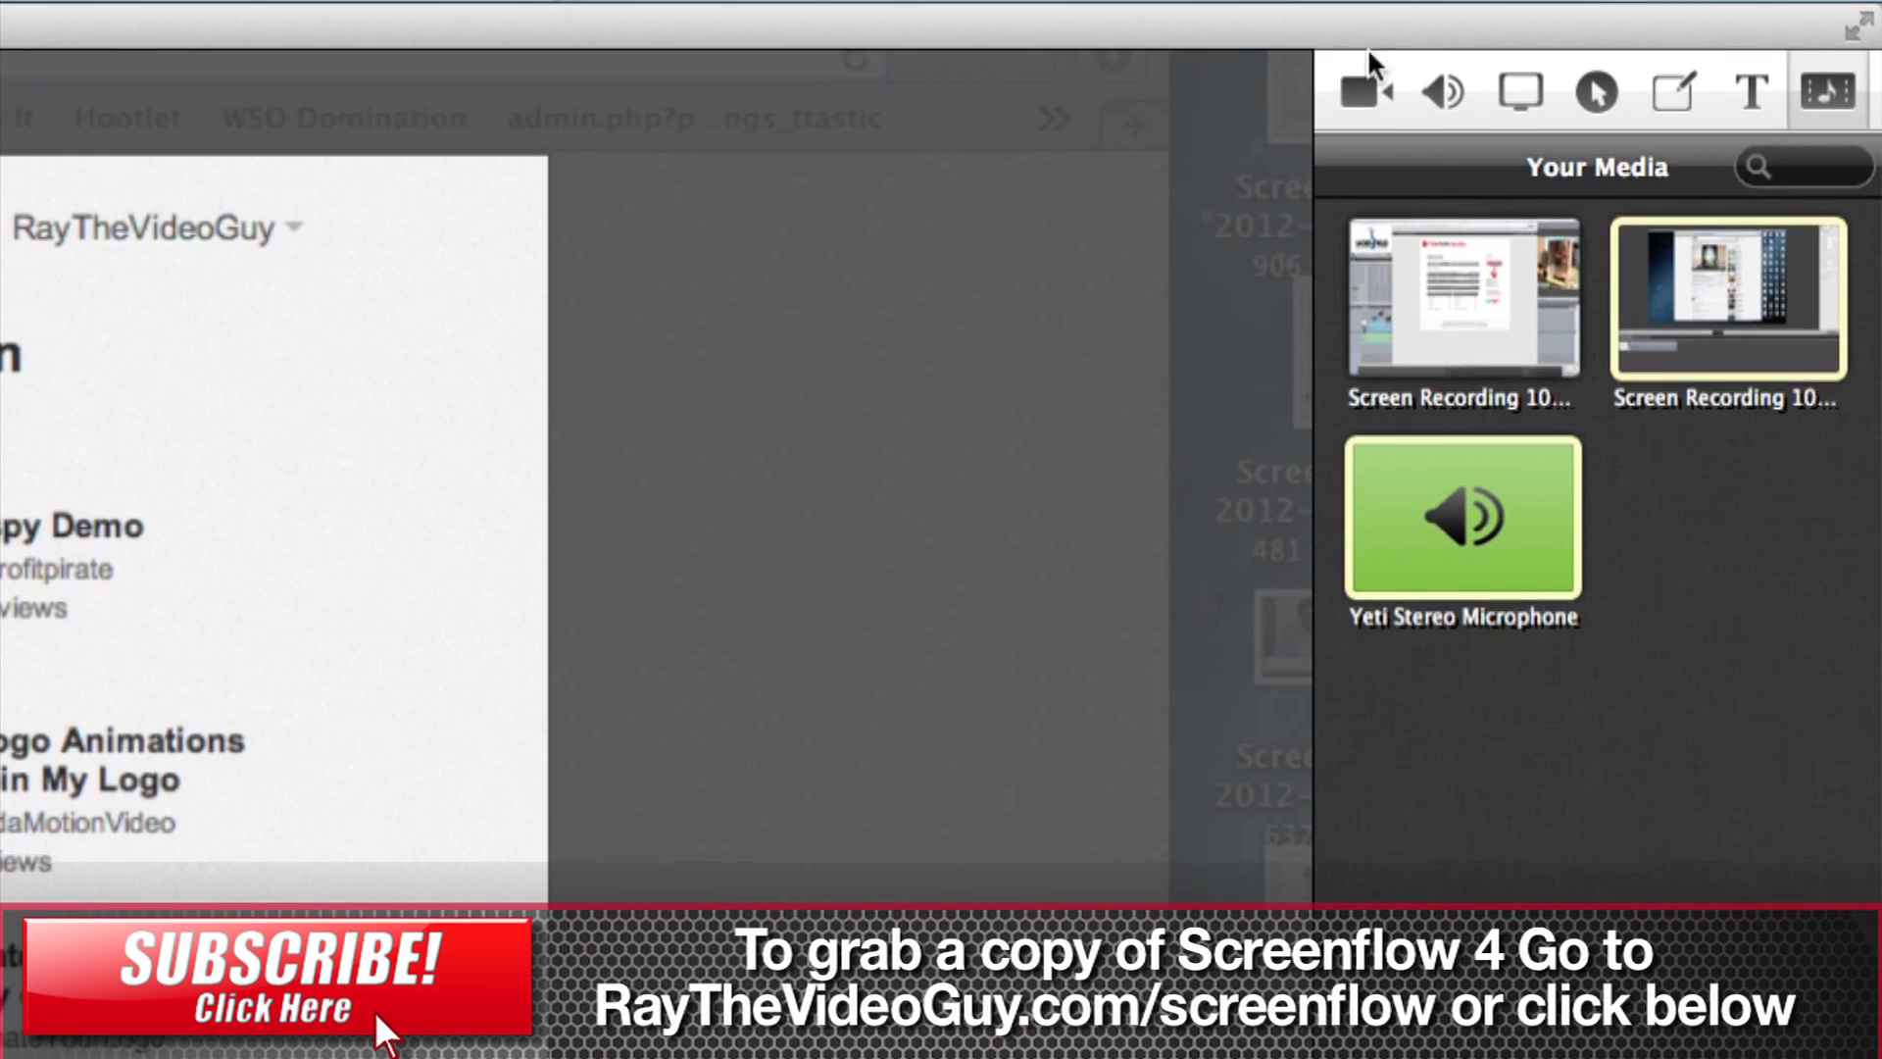
click(1369, 94)
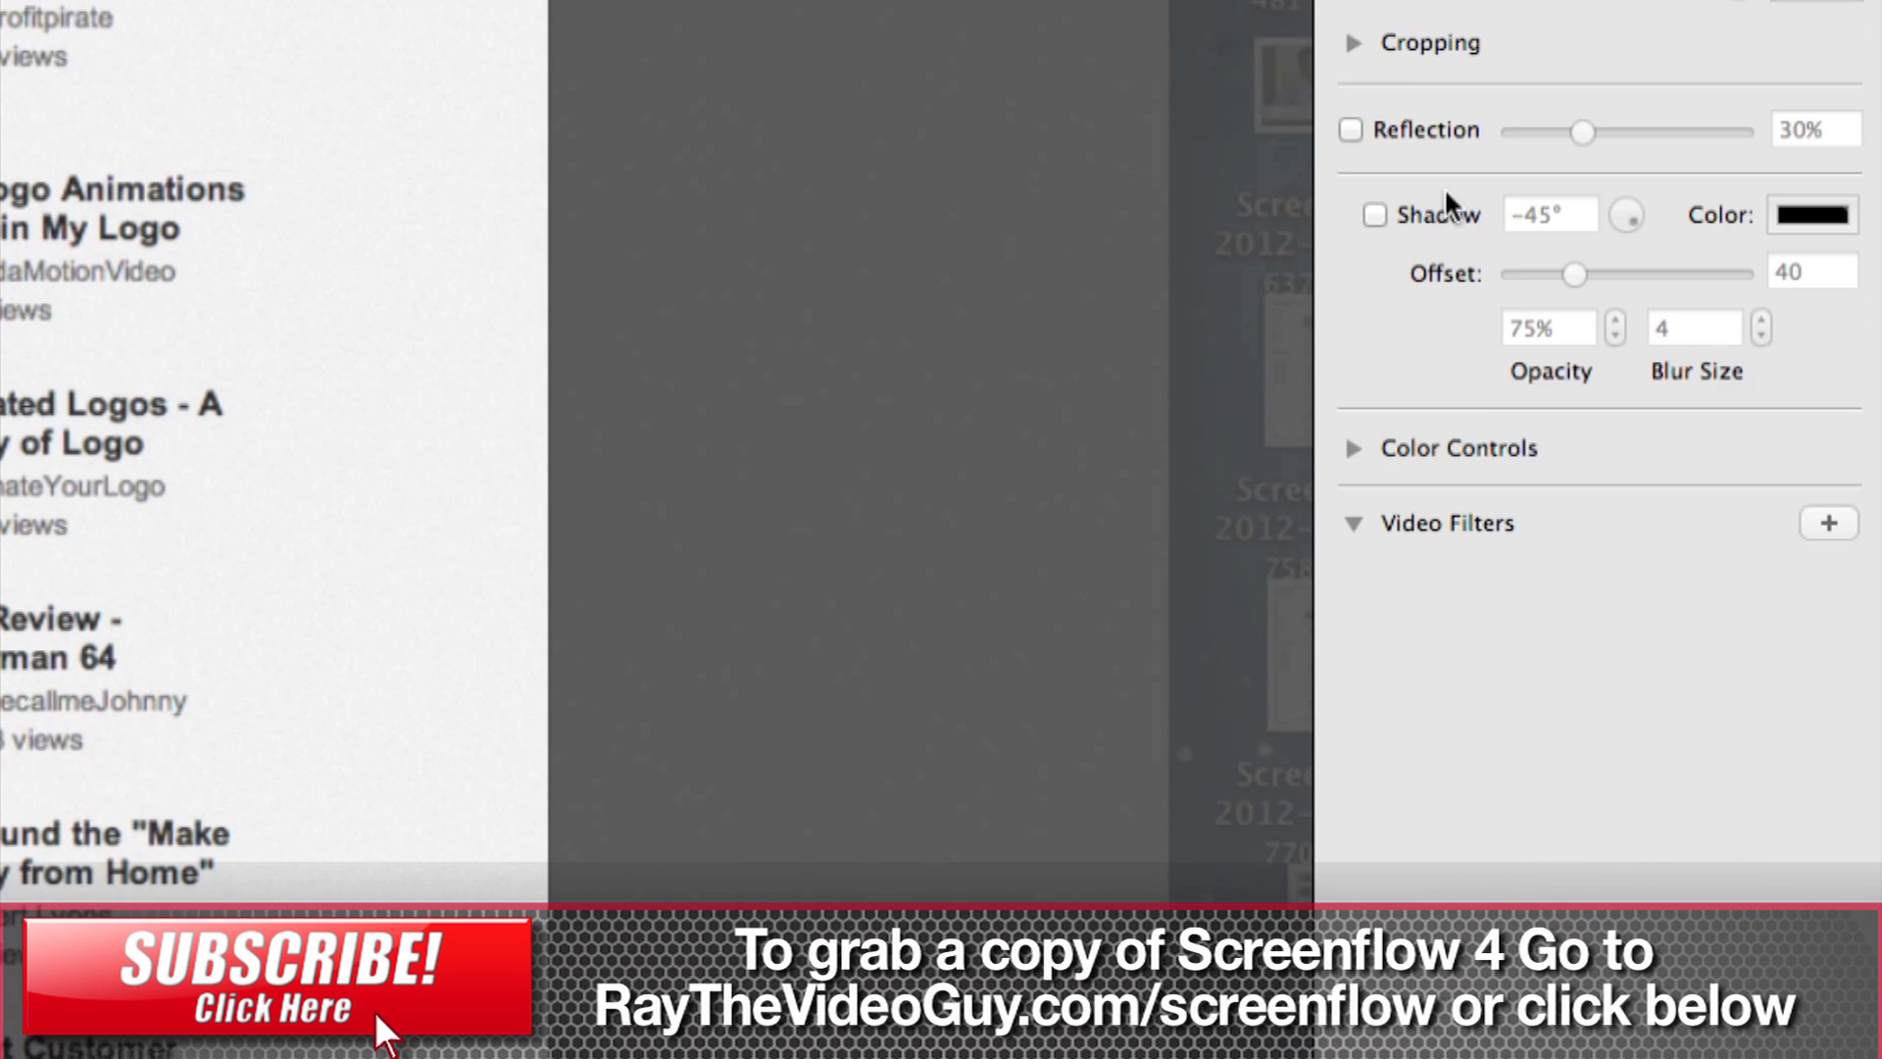
click(1353, 449)
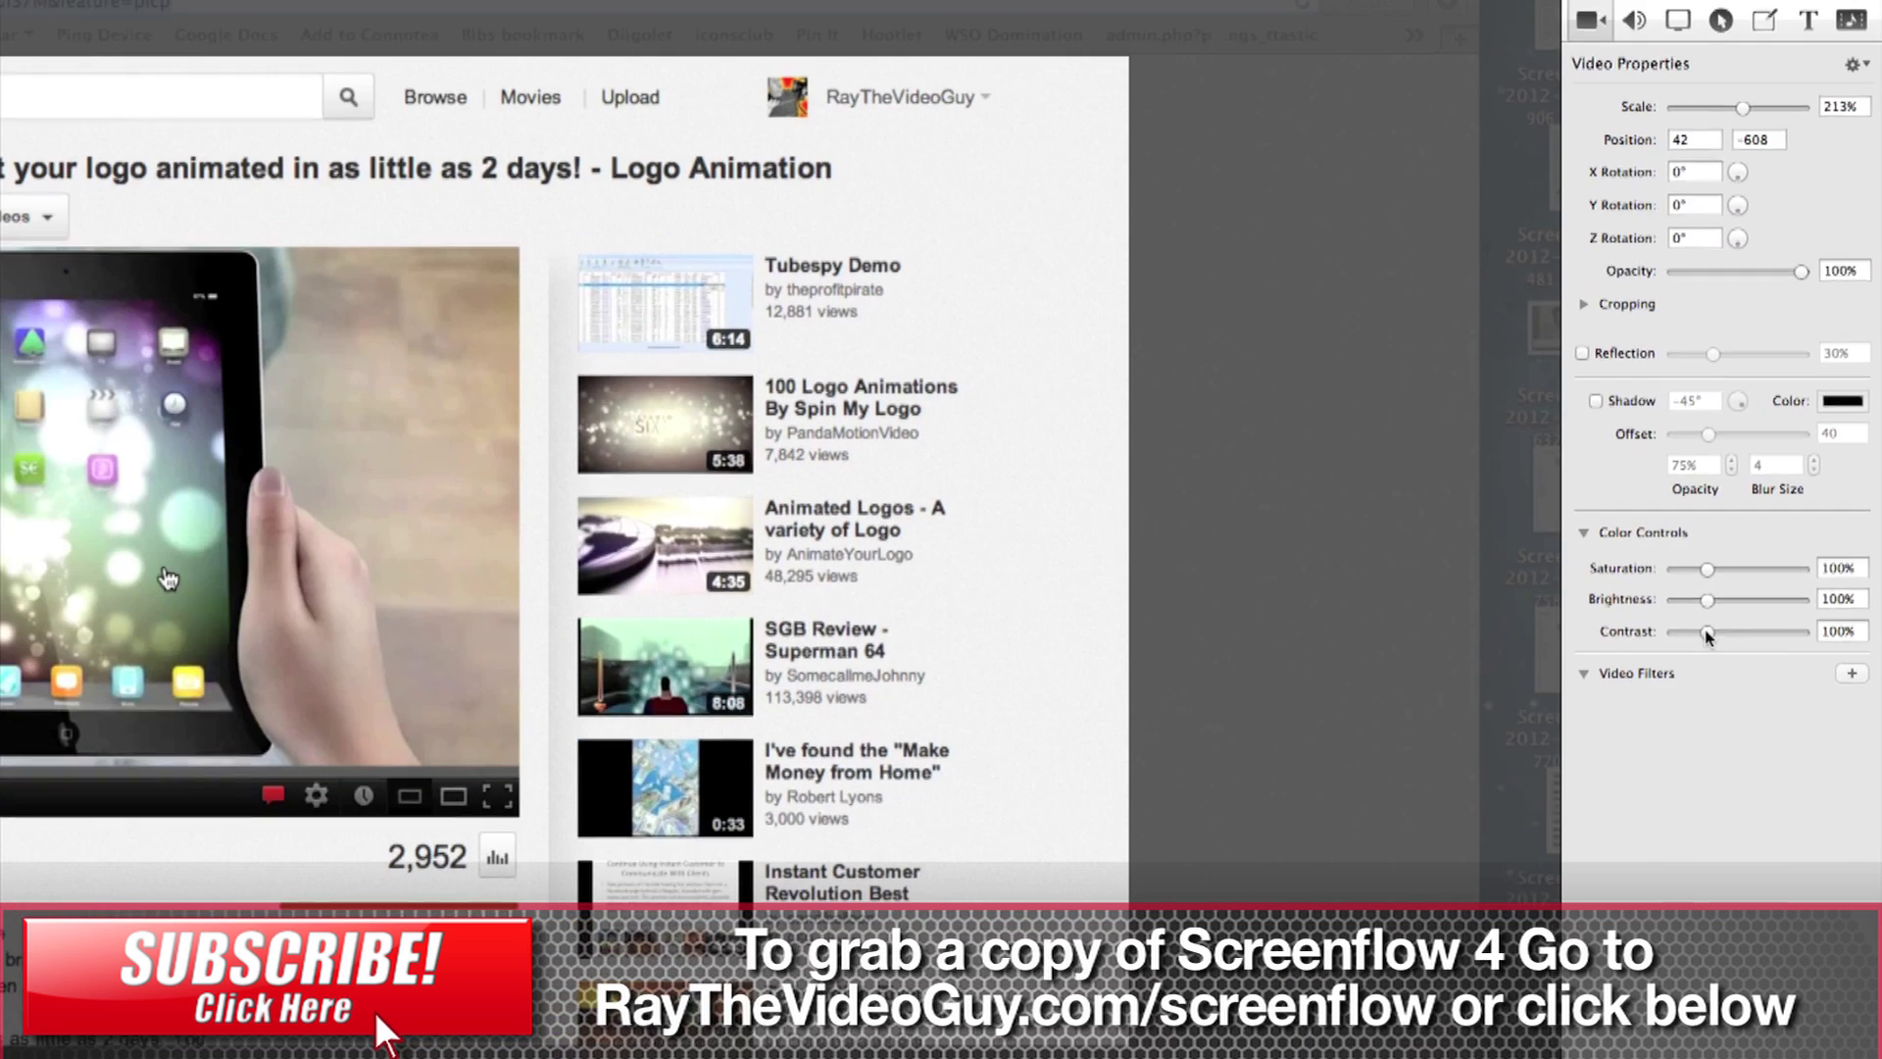
click(1759, 634)
mouse_move(1762, 633)
mouse_down()
mouse_move(1683, 632)
mouse_move(1731, 633)
mouse_move(1707, 634)
mouse_move(1703, 602)
mouse_move(1785, 570)
mouse_move(1713, 570)
mouse_up()
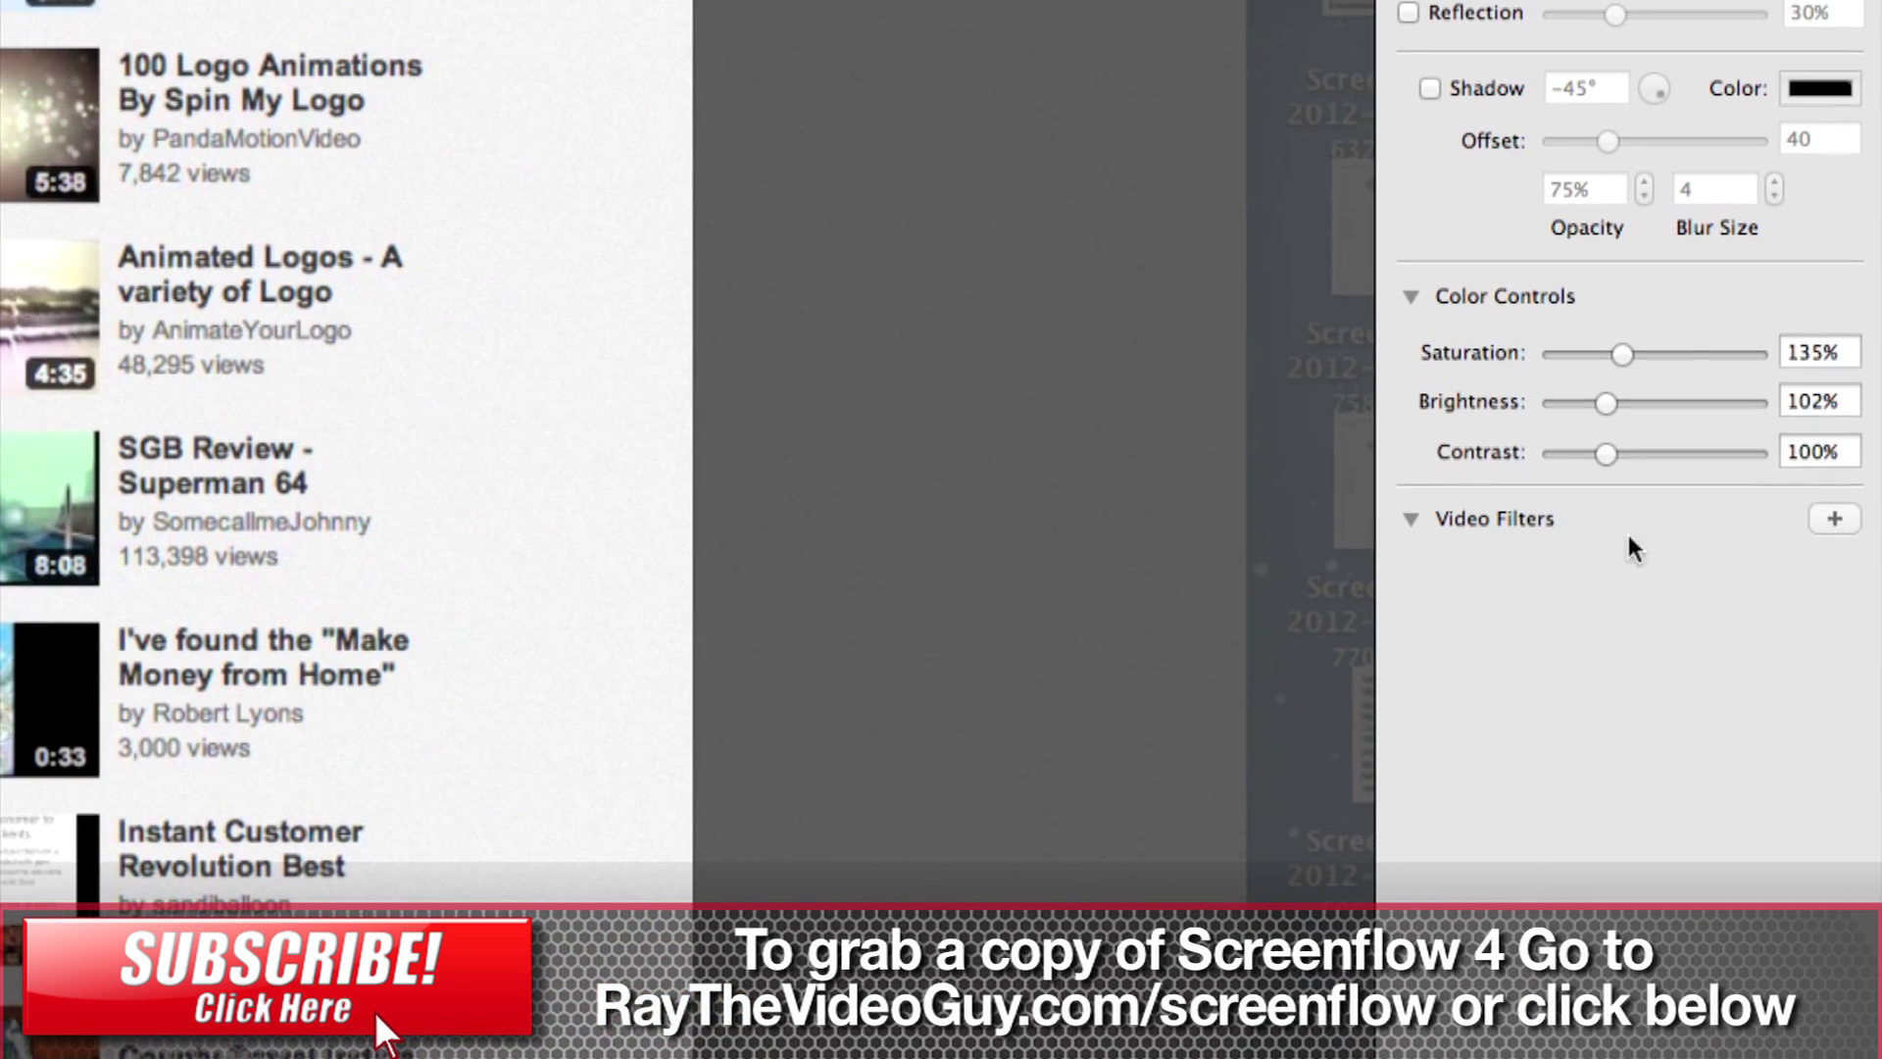
click(1834, 521)
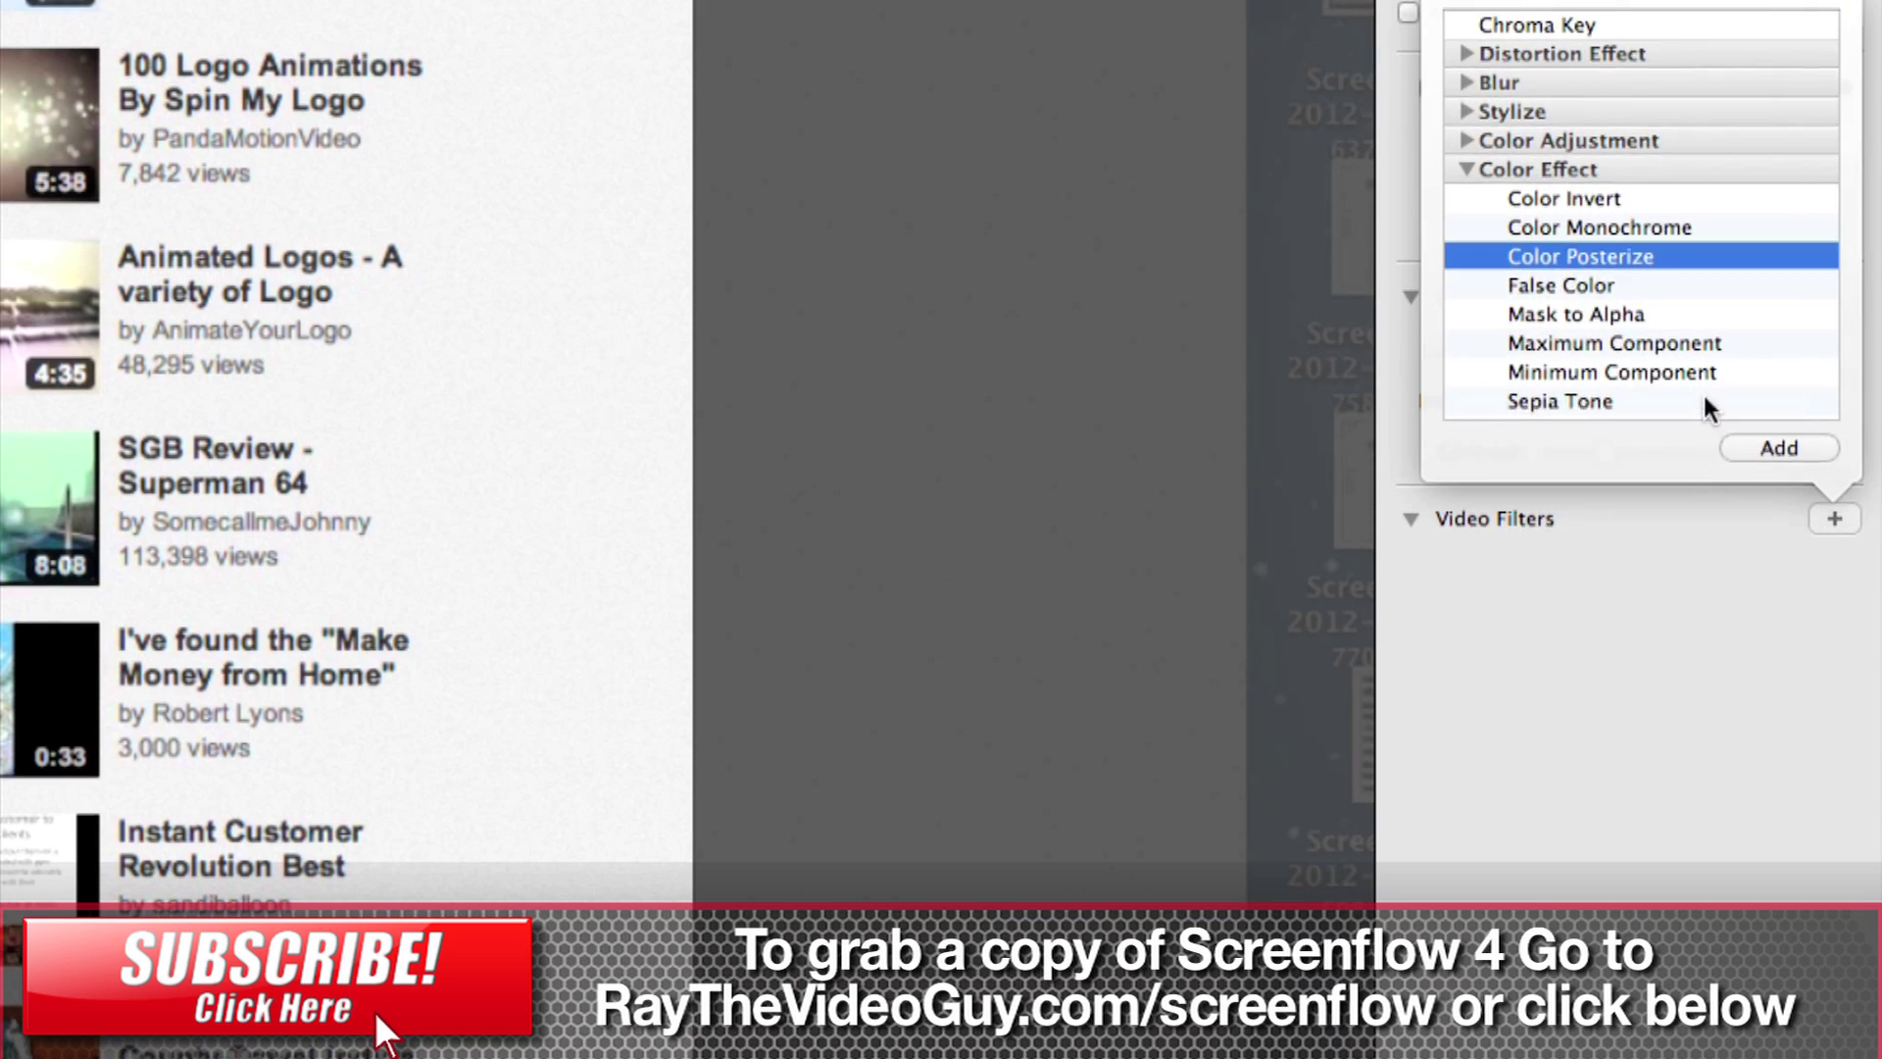
click(1468, 170)
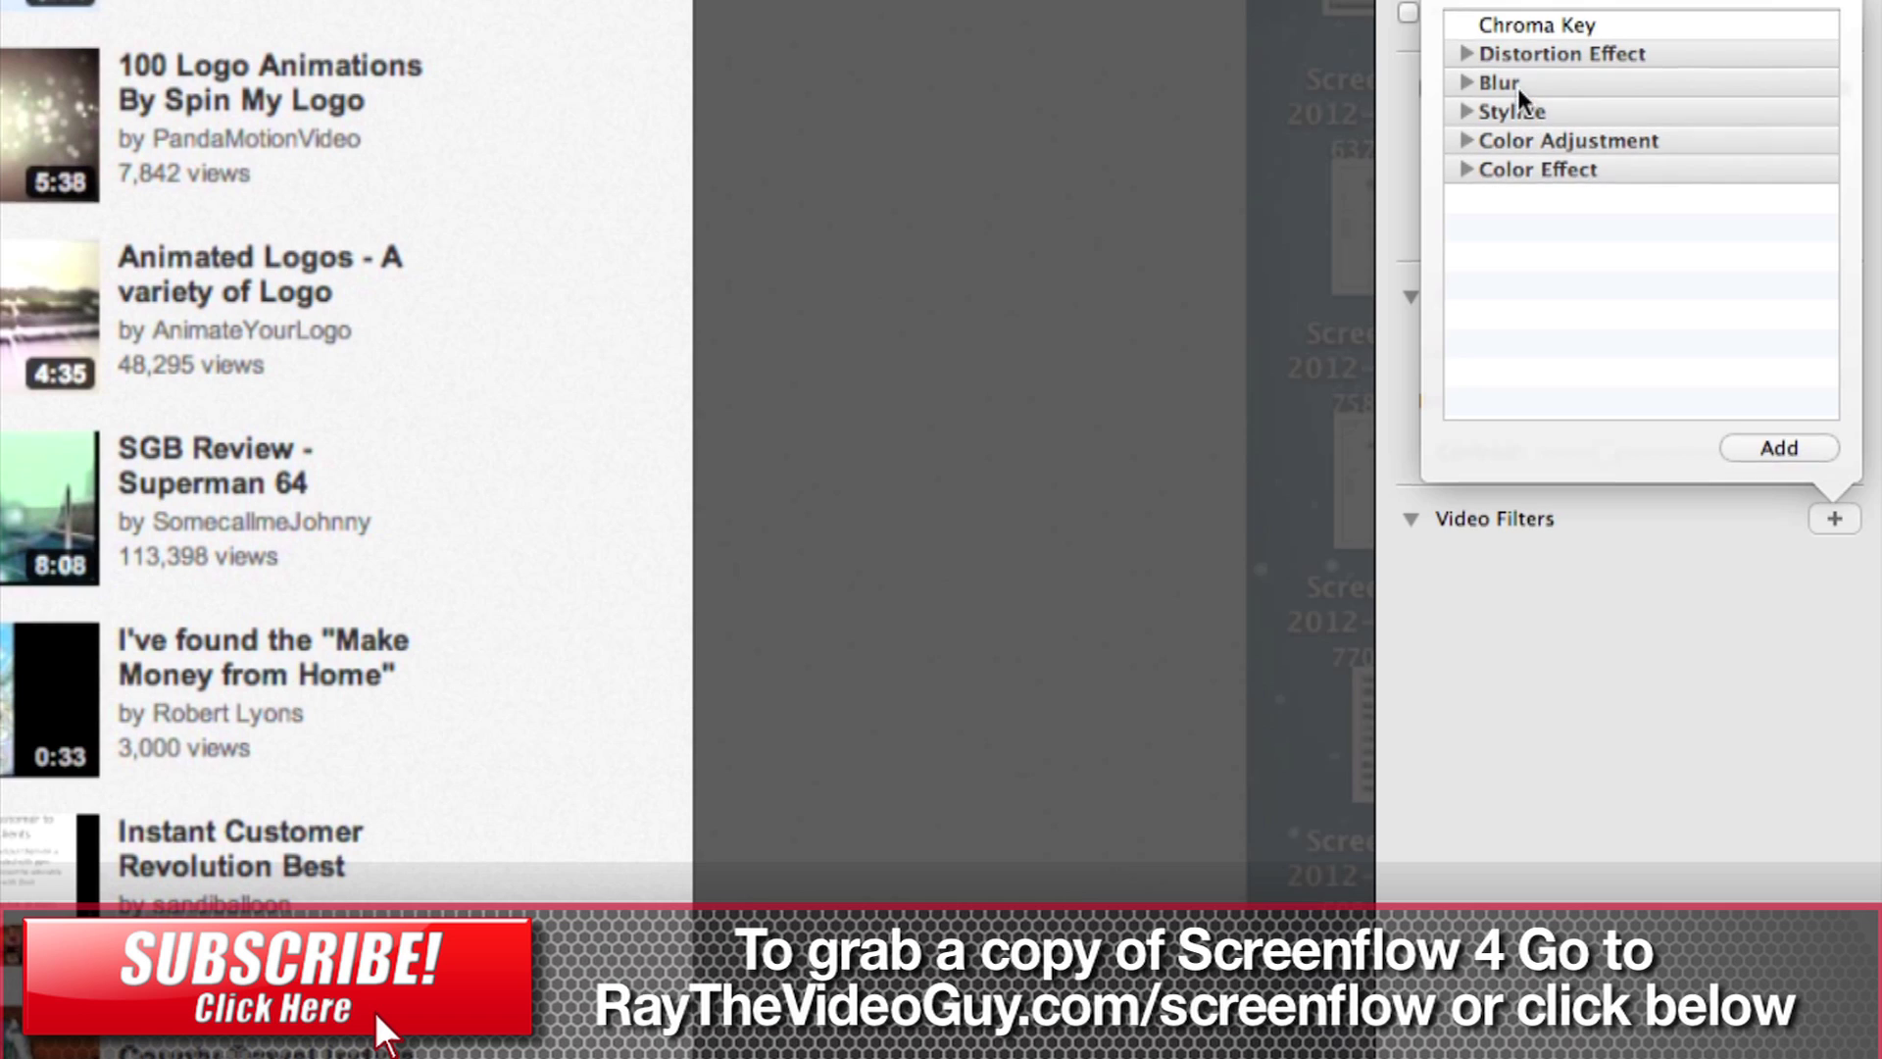
click(1467, 83)
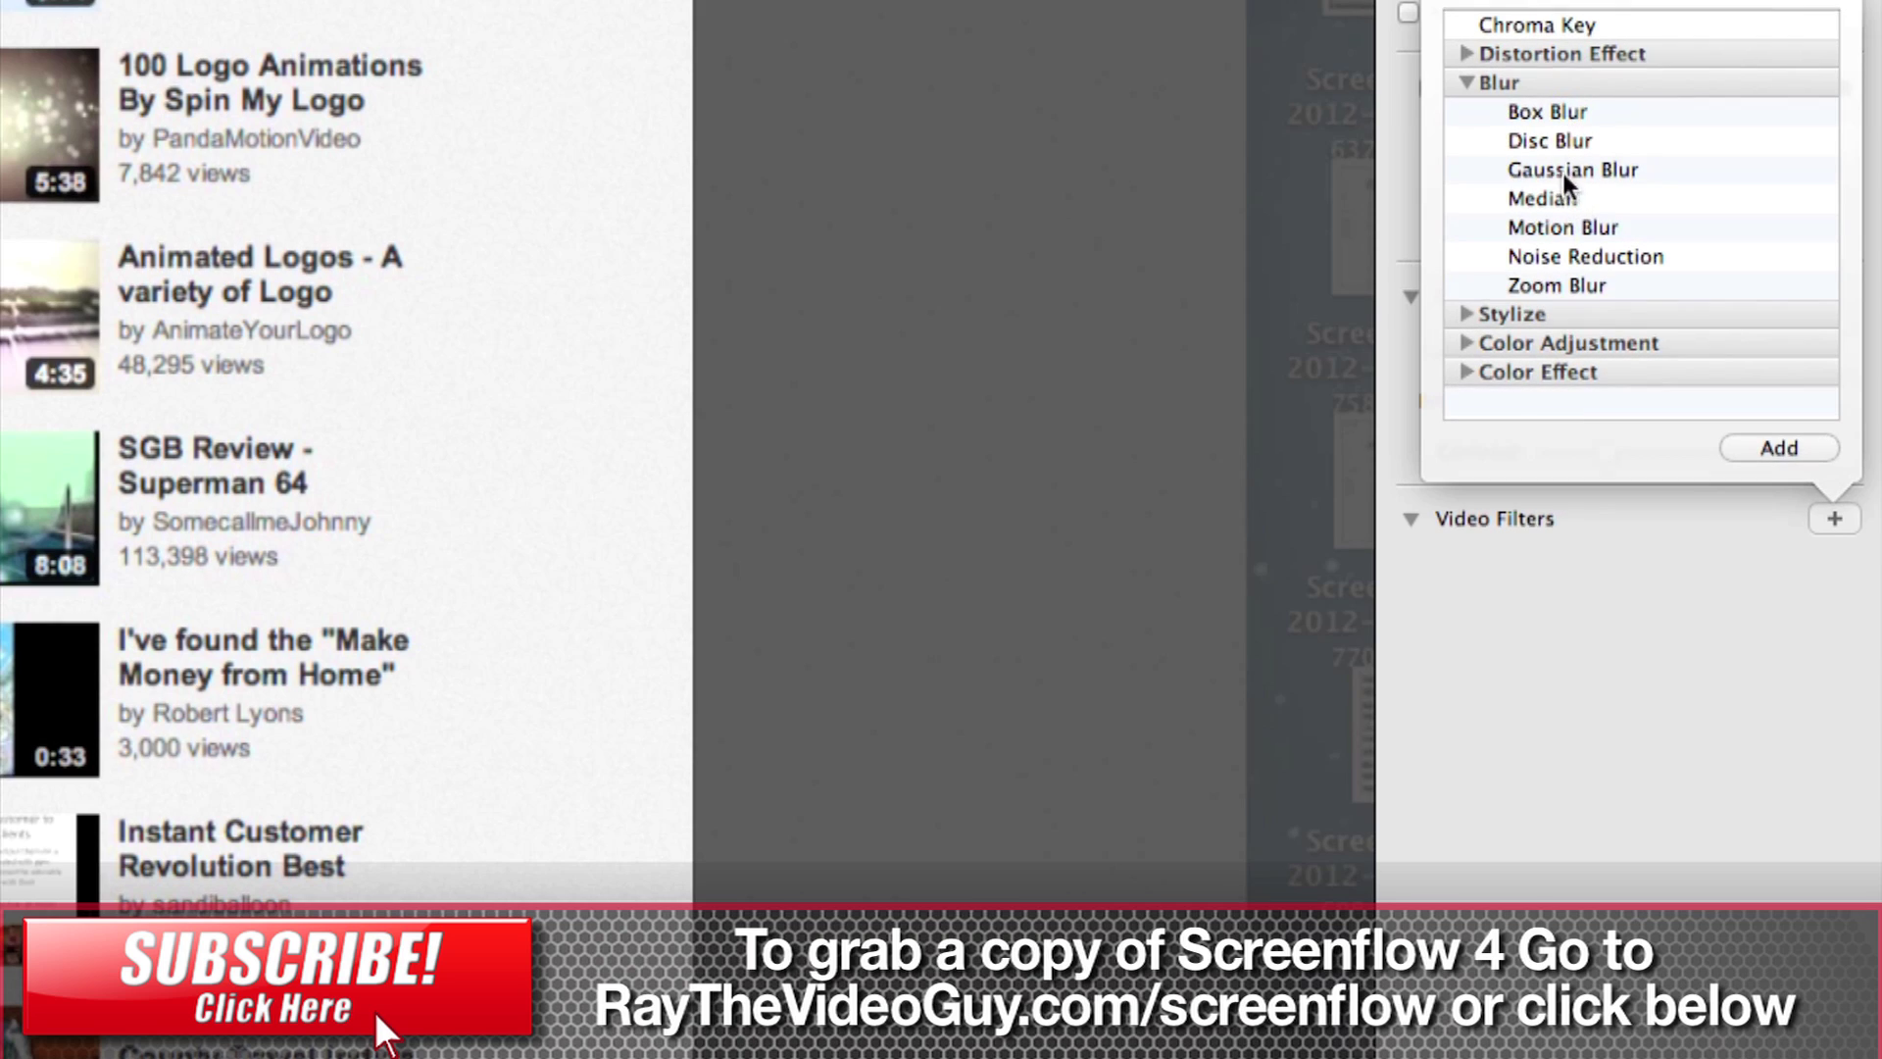
click(1569, 142)
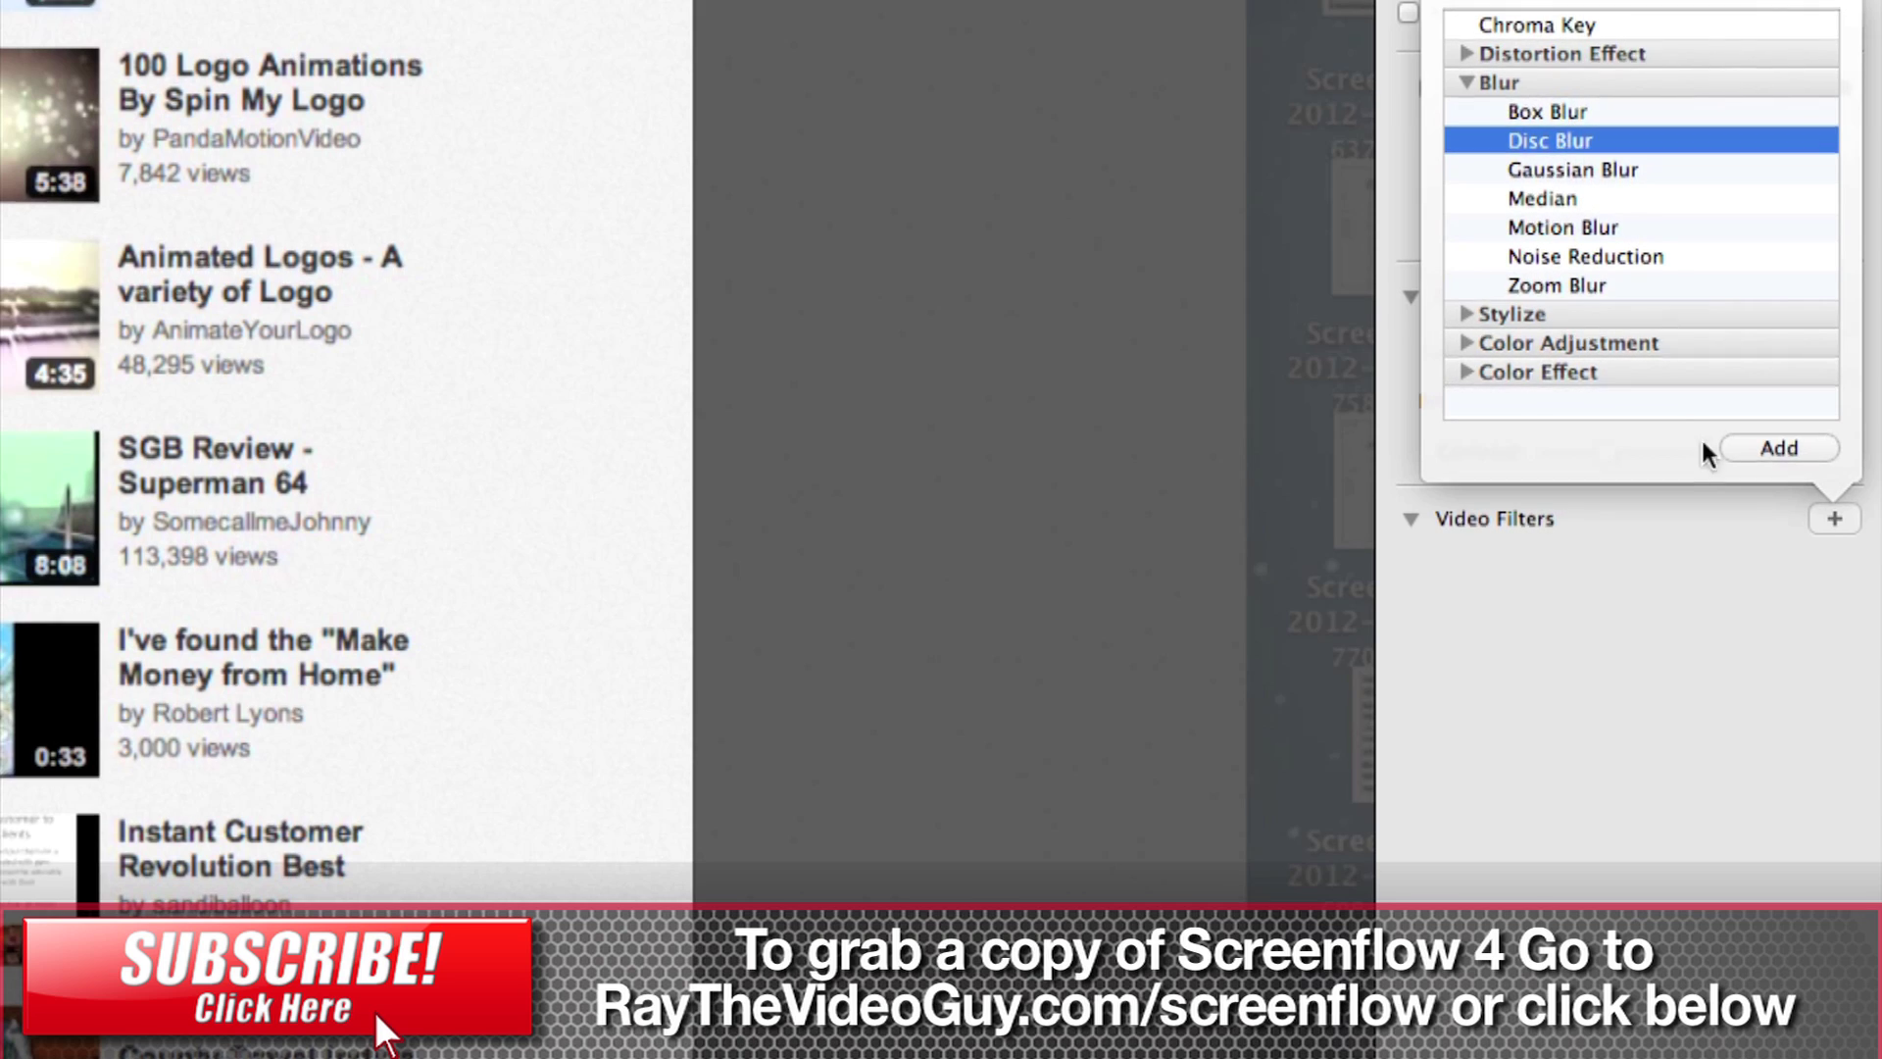
click(1751, 446)
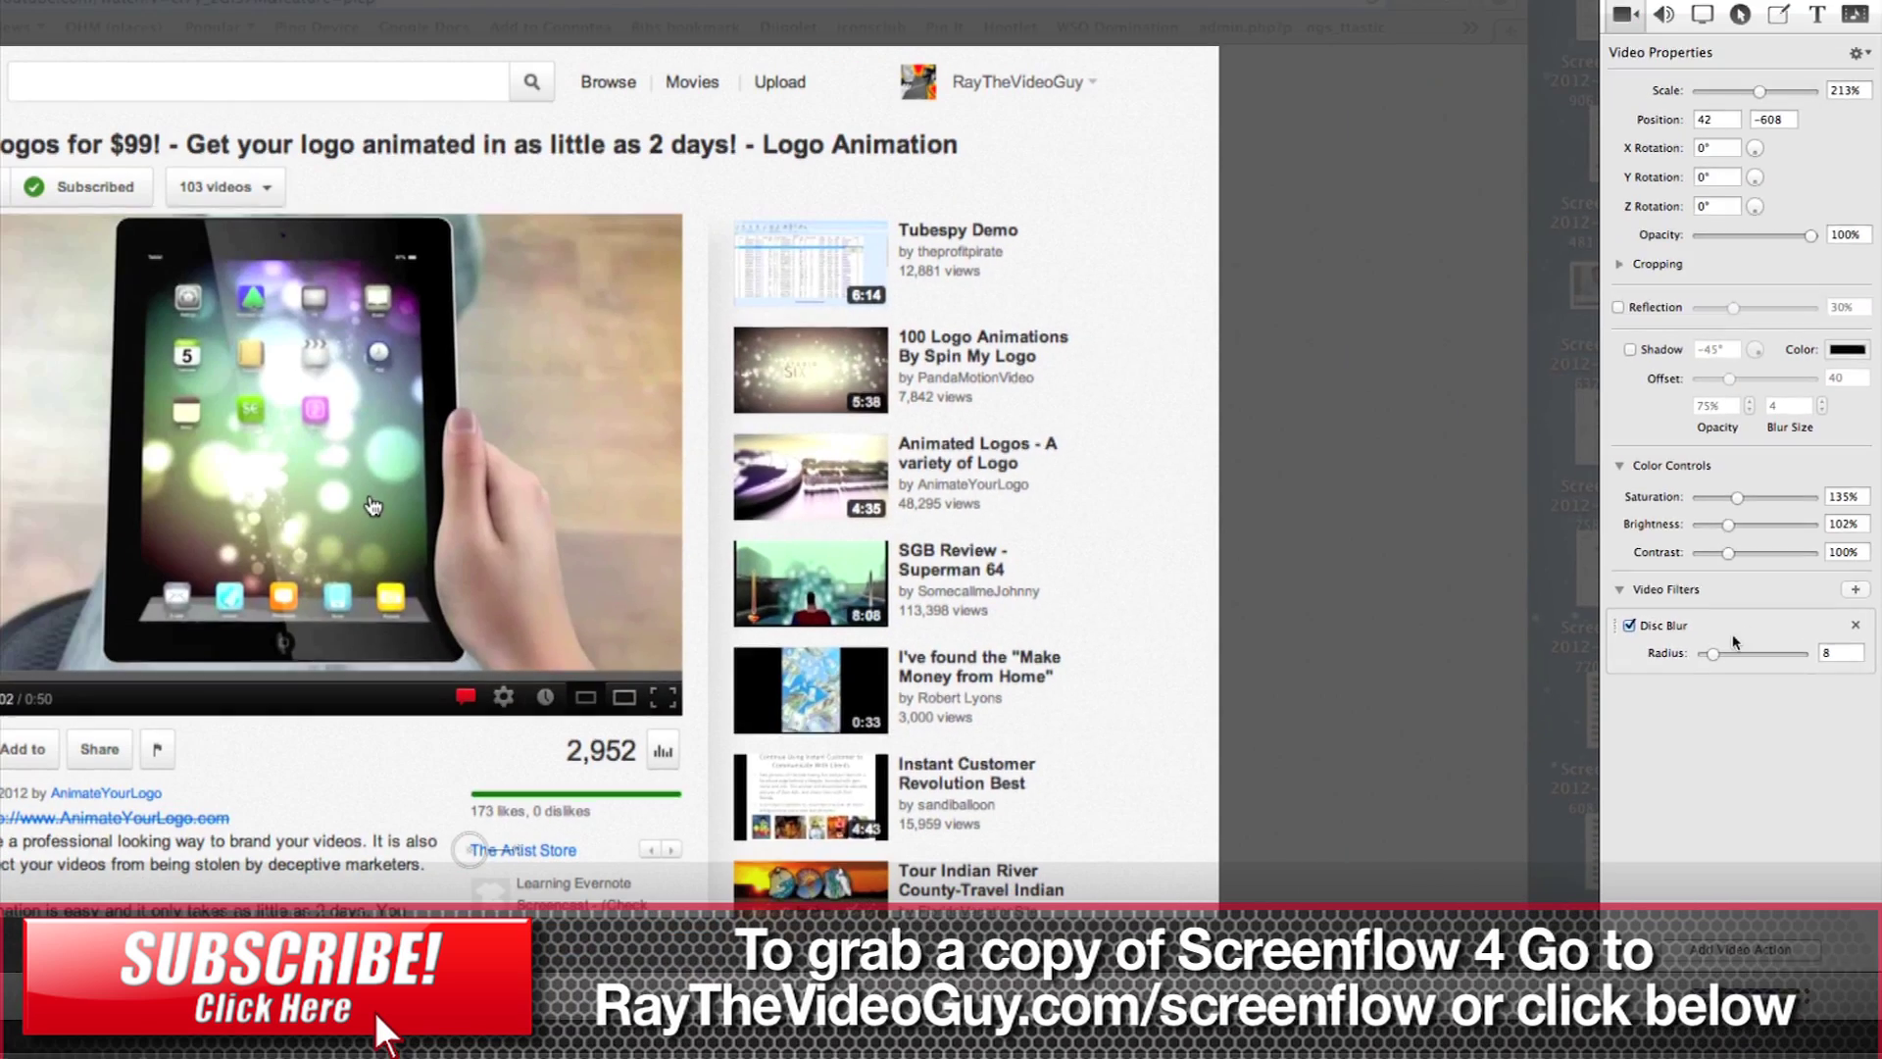
drag(1711, 642, 1732, 657)
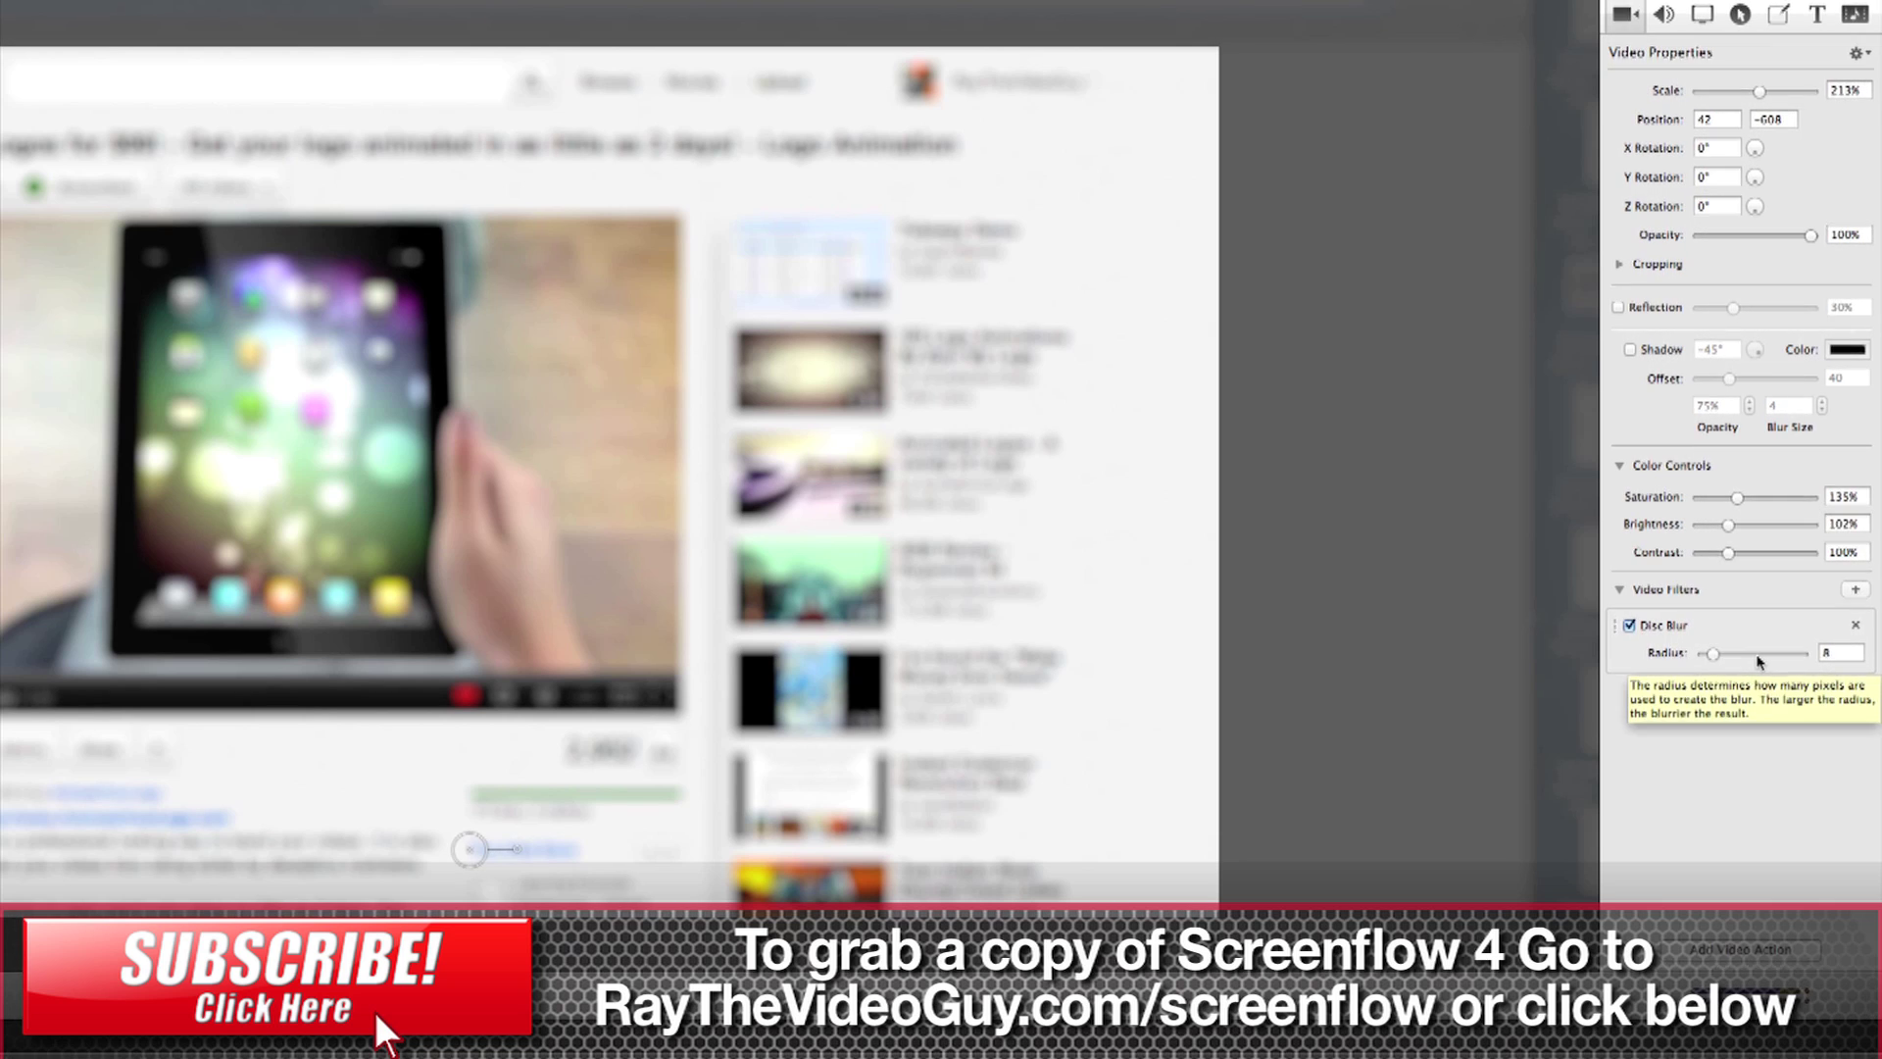
drag(1723, 657, 1756, 657)
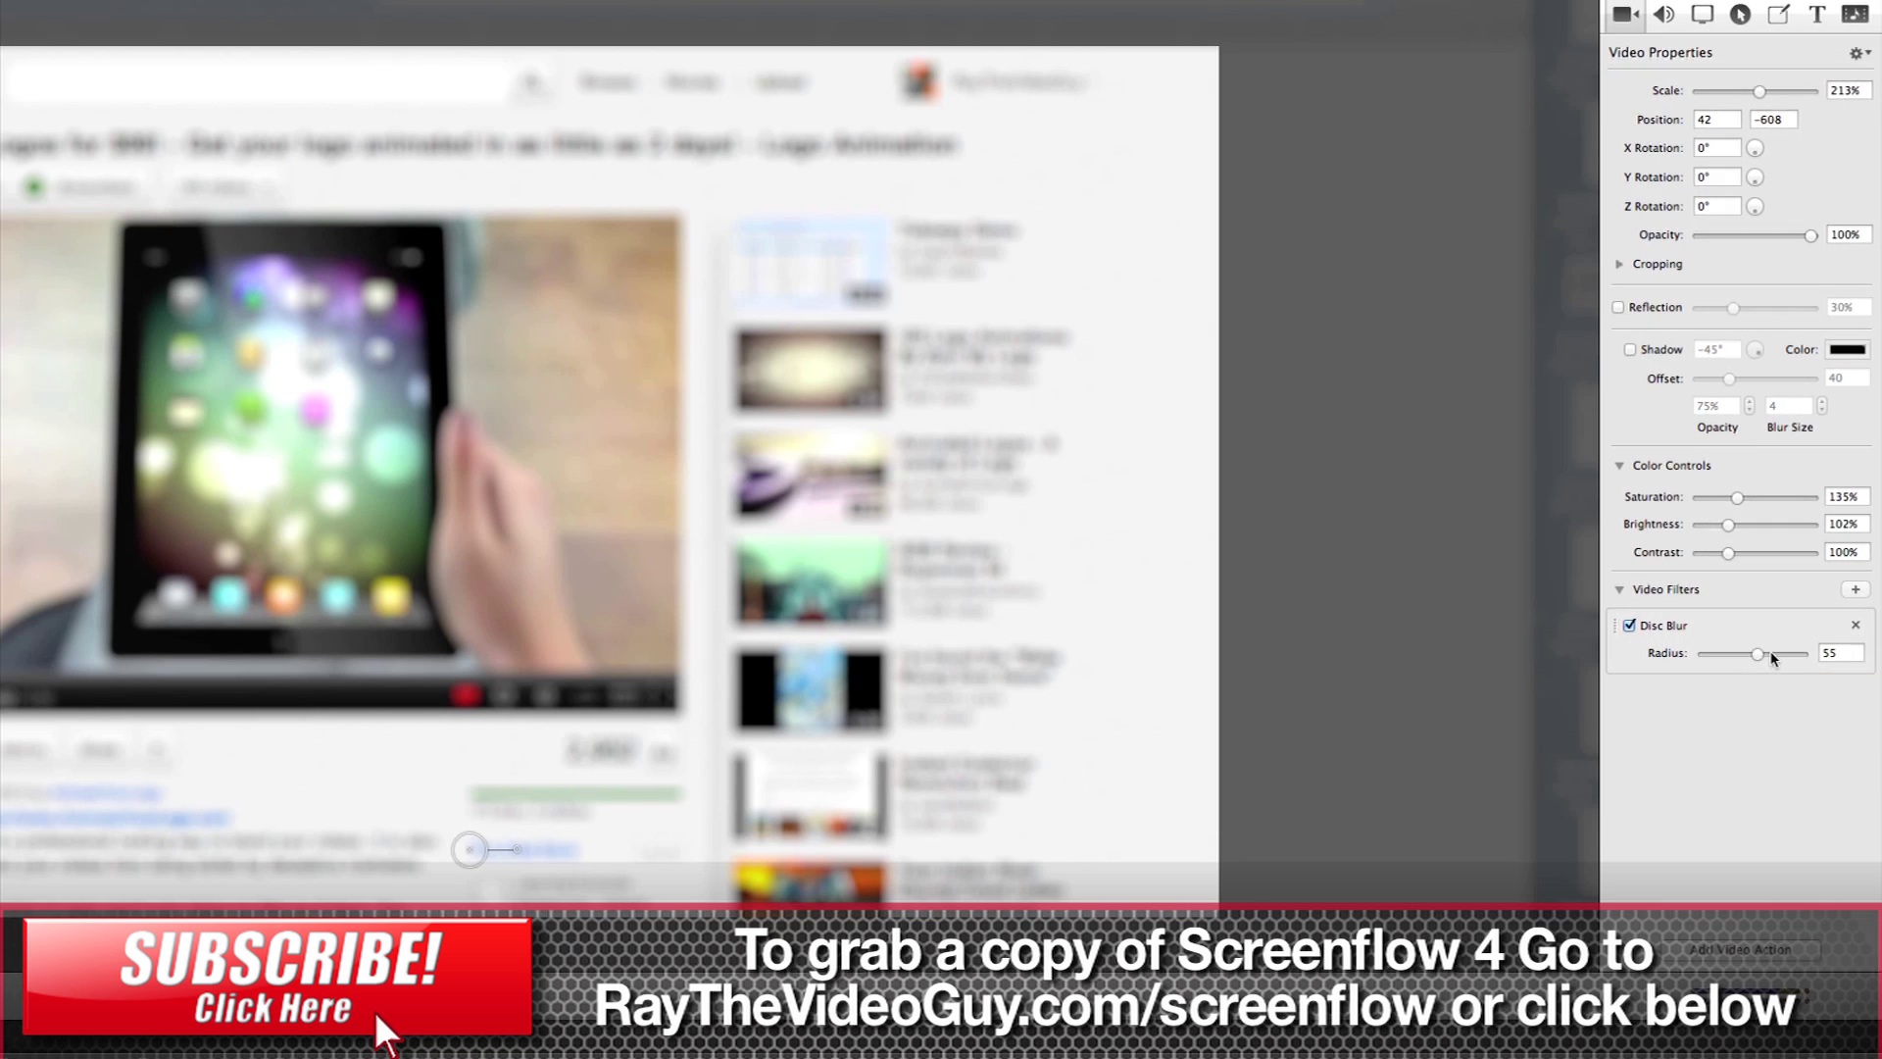
drag(1722, 657, 1716, 657)
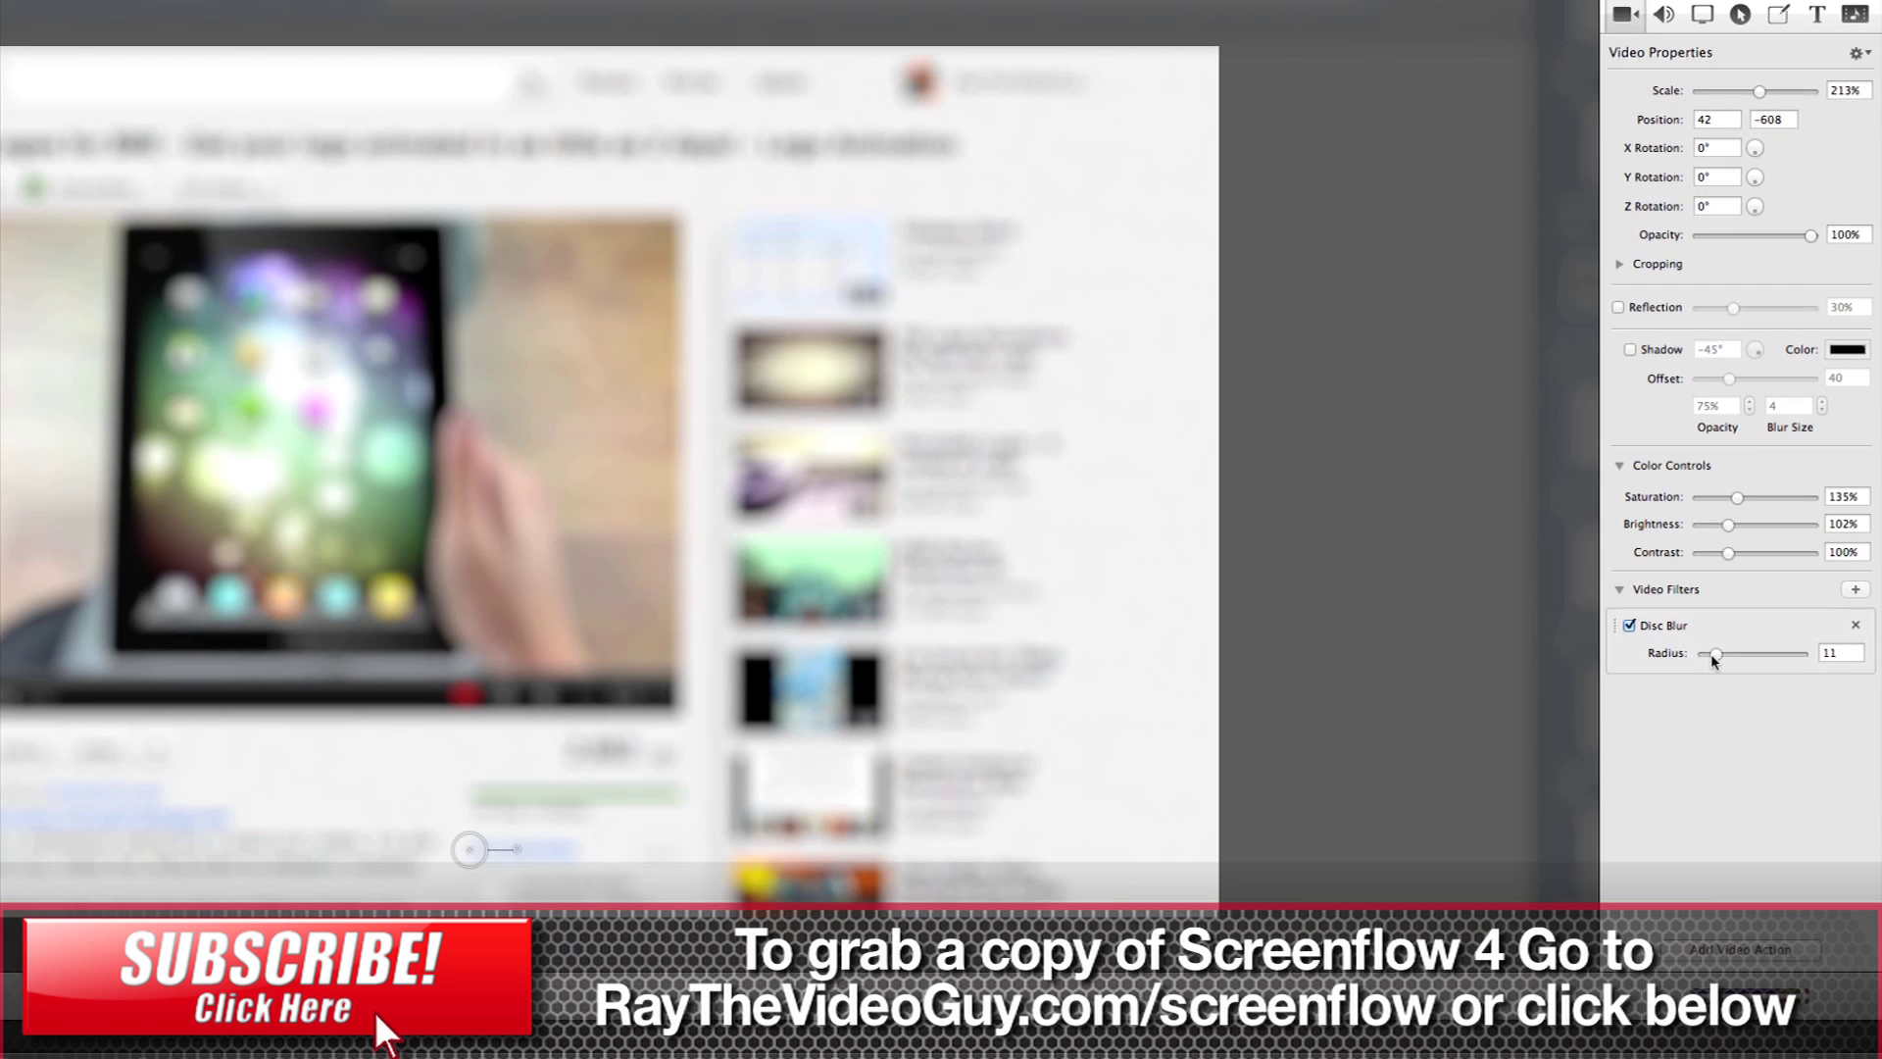
drag(1715, 658, 1711, 657)
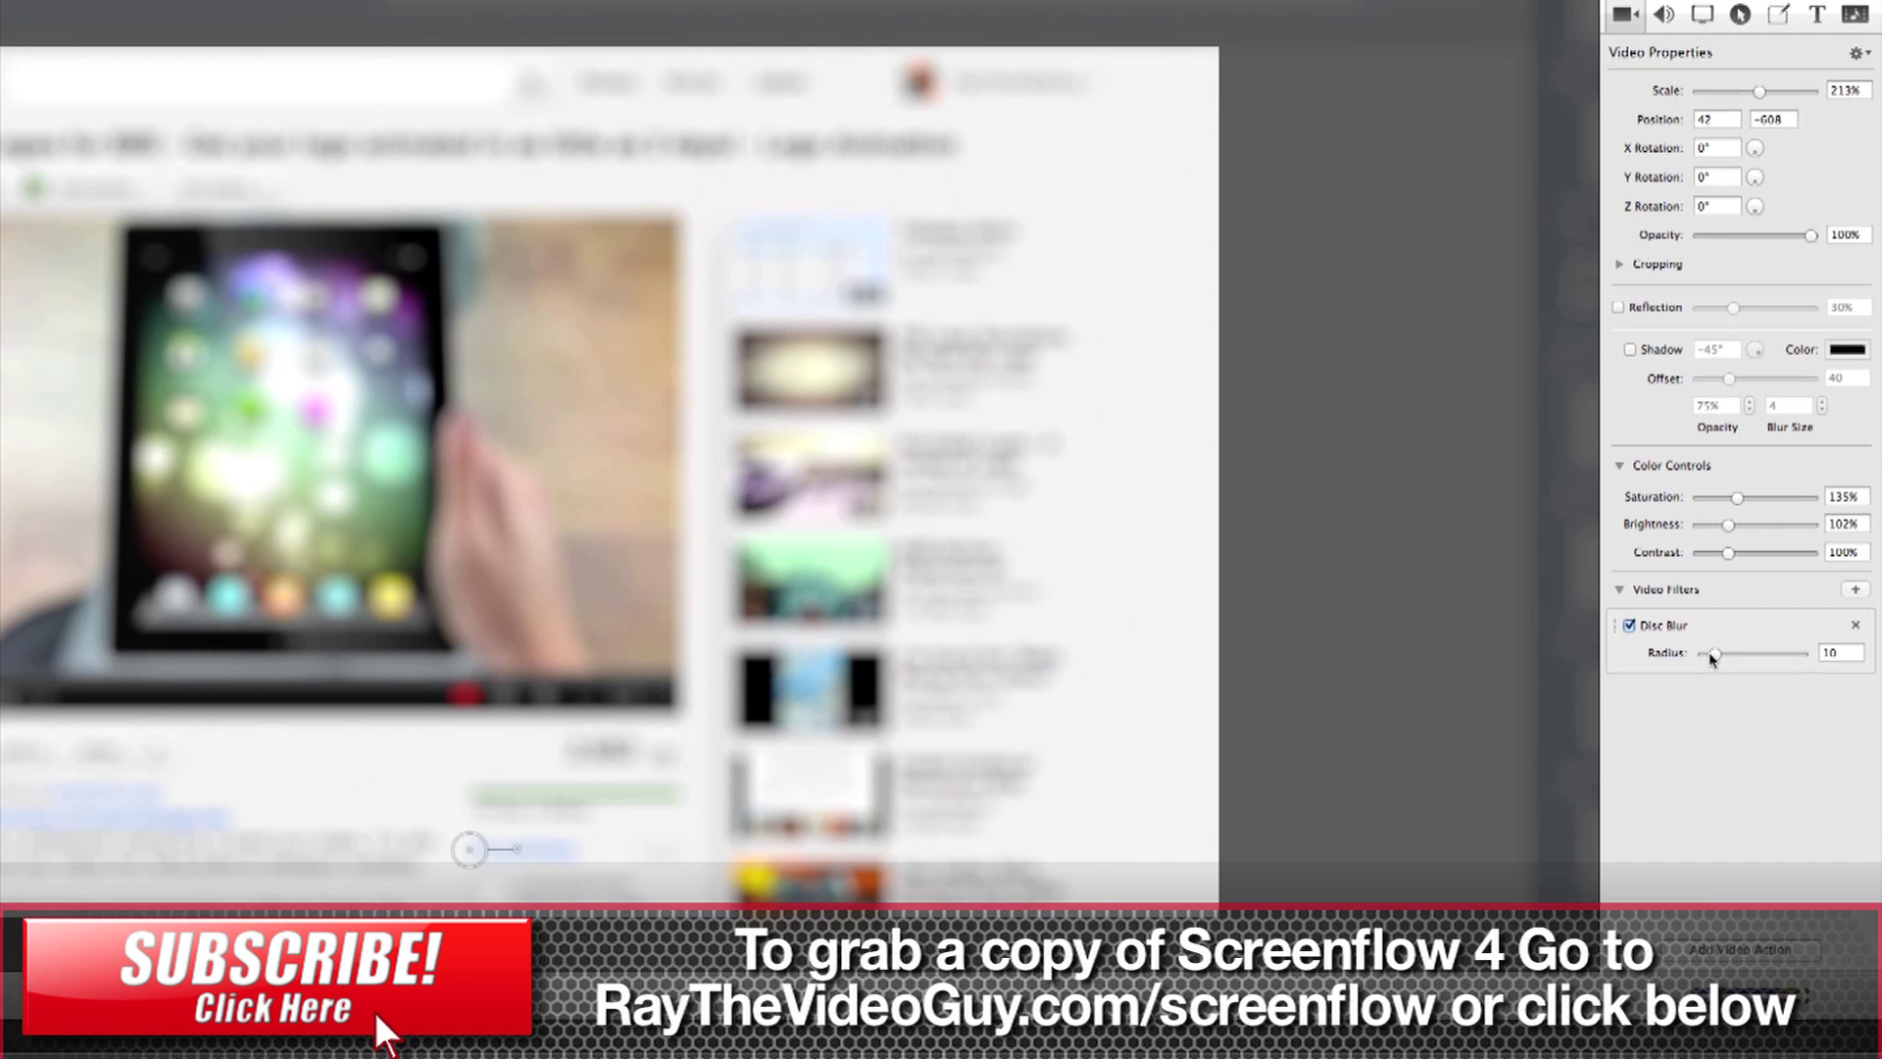
click(1855, 627)
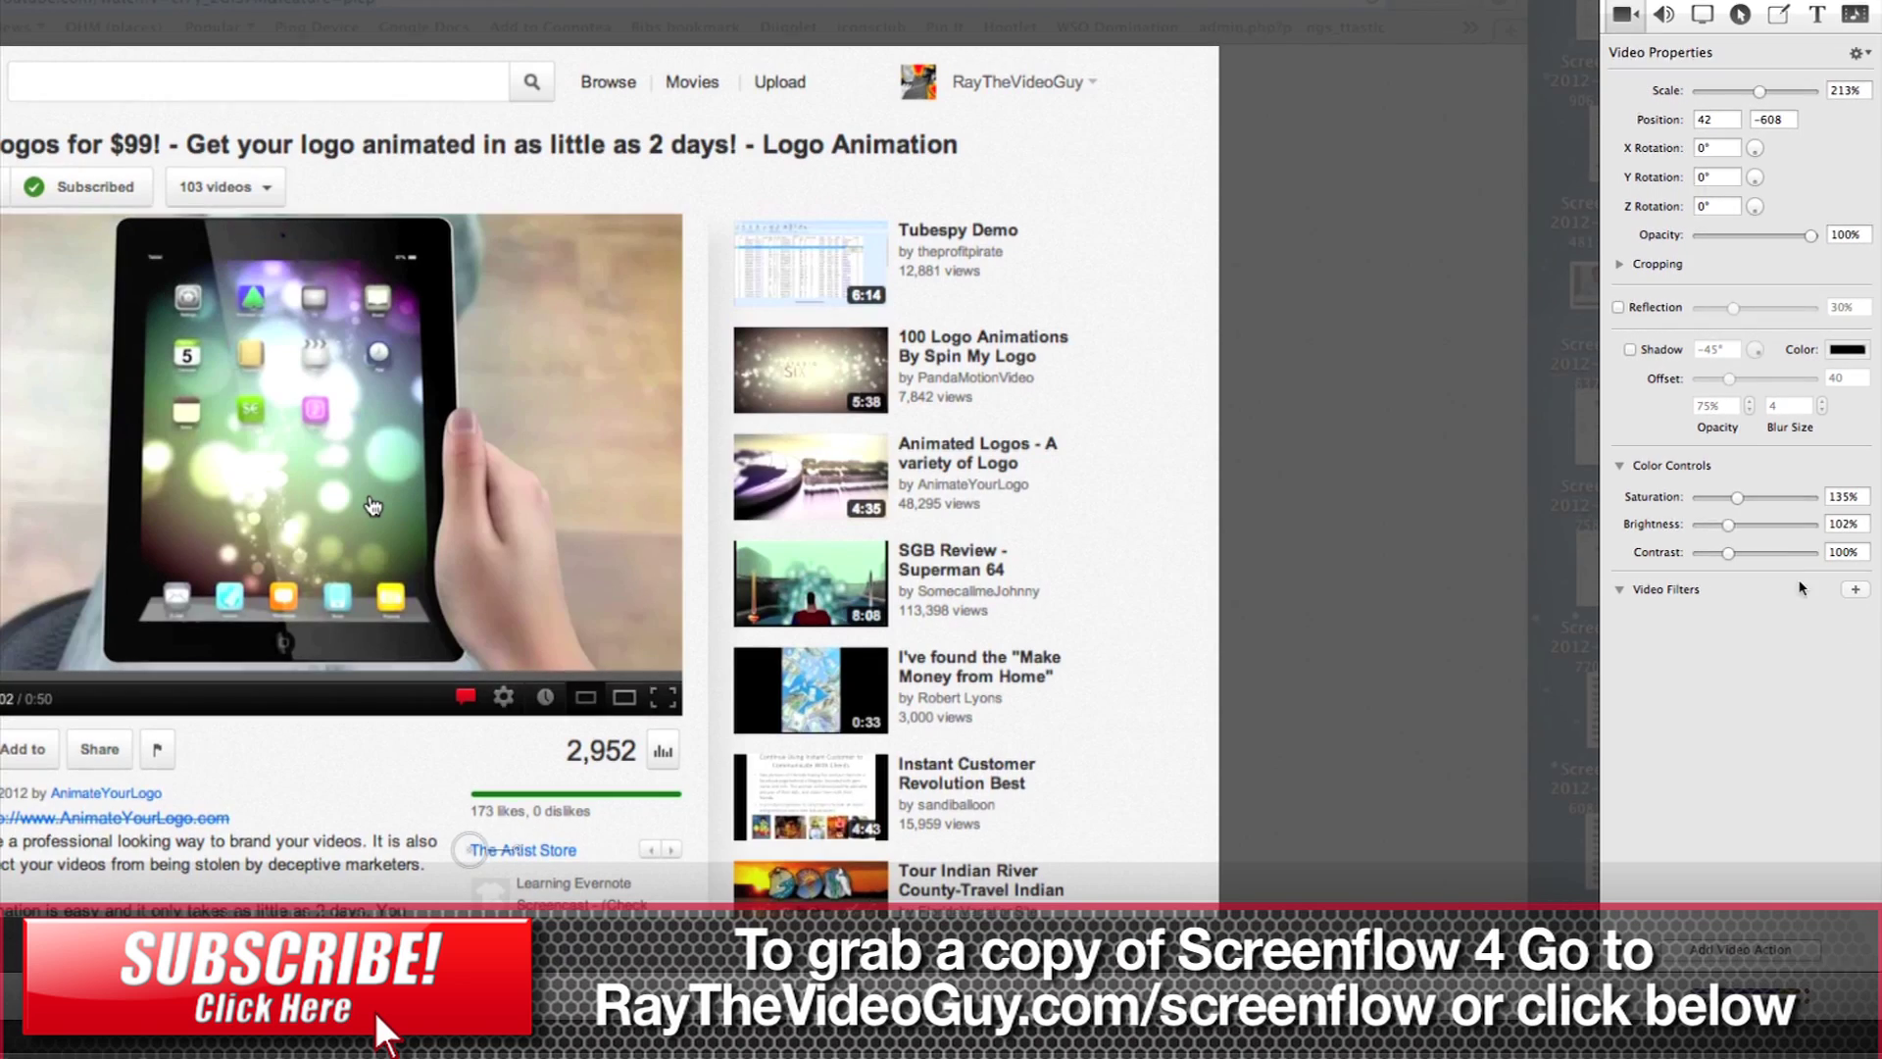
click(1854, 588)
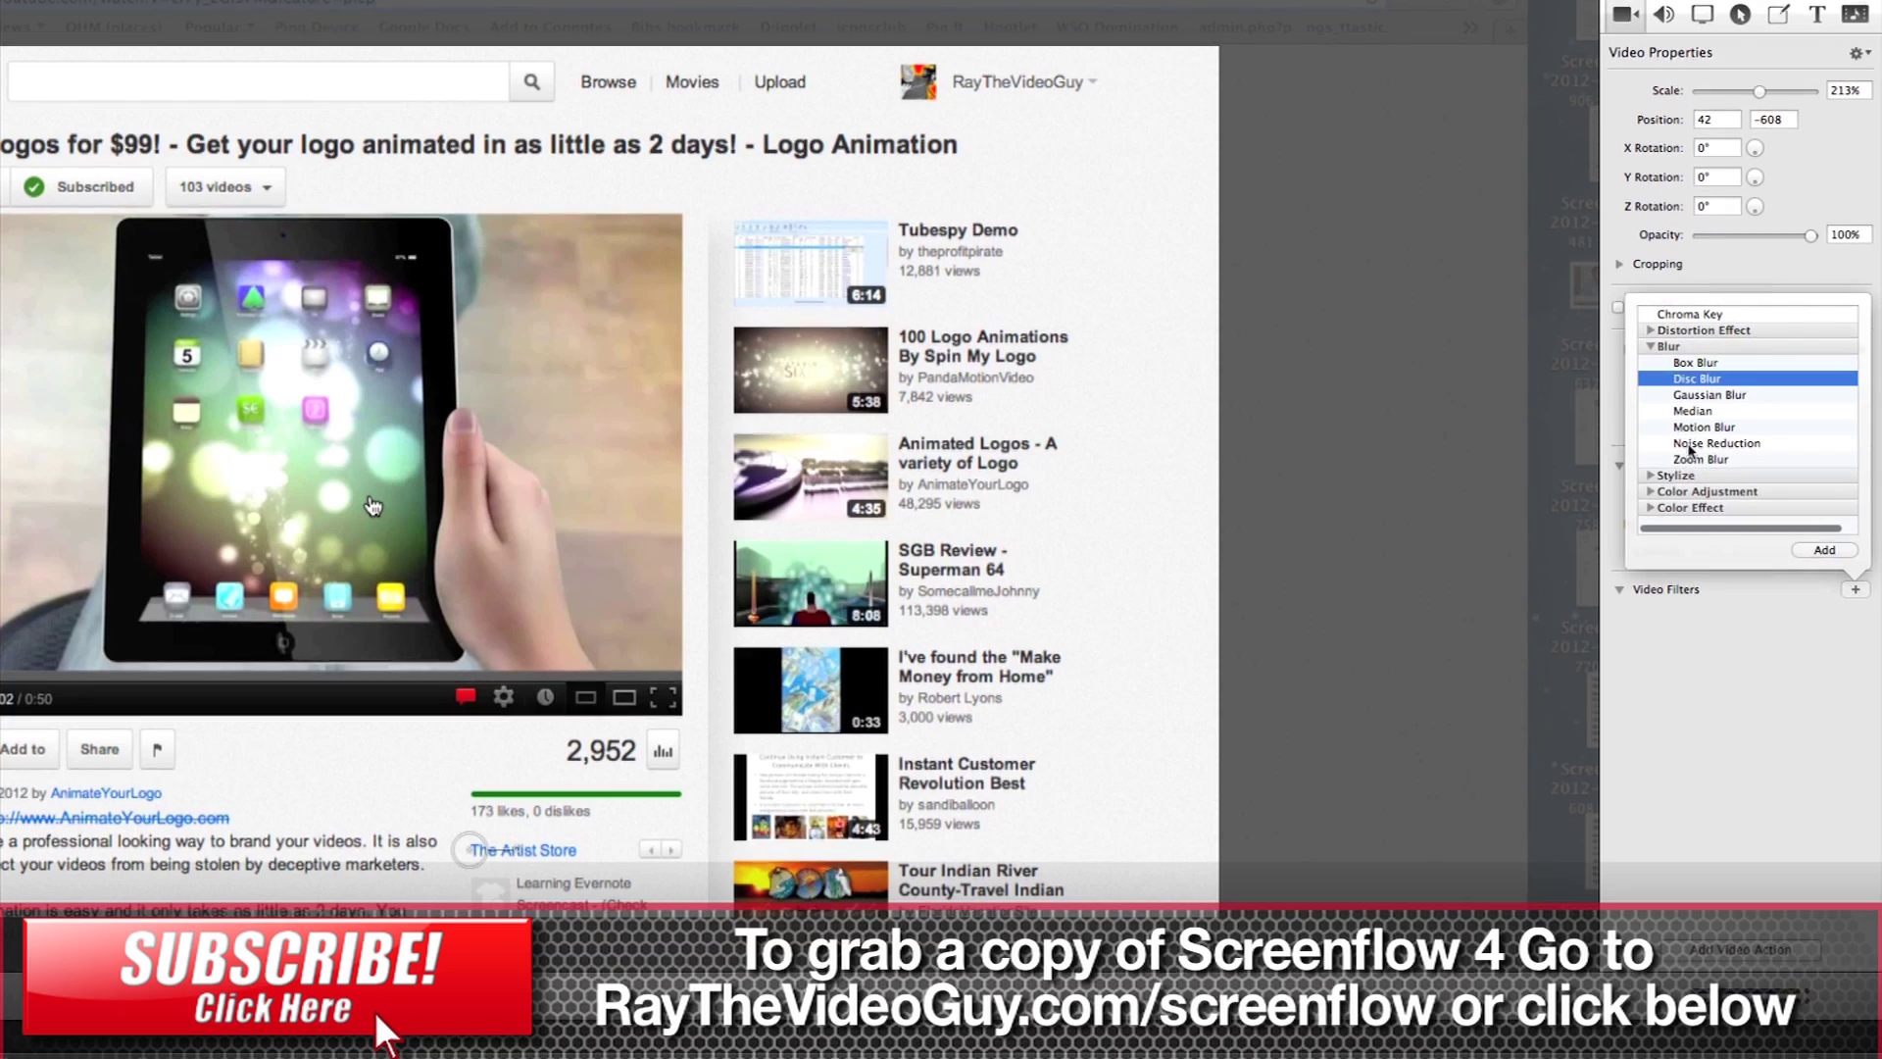
click(1651, 346)
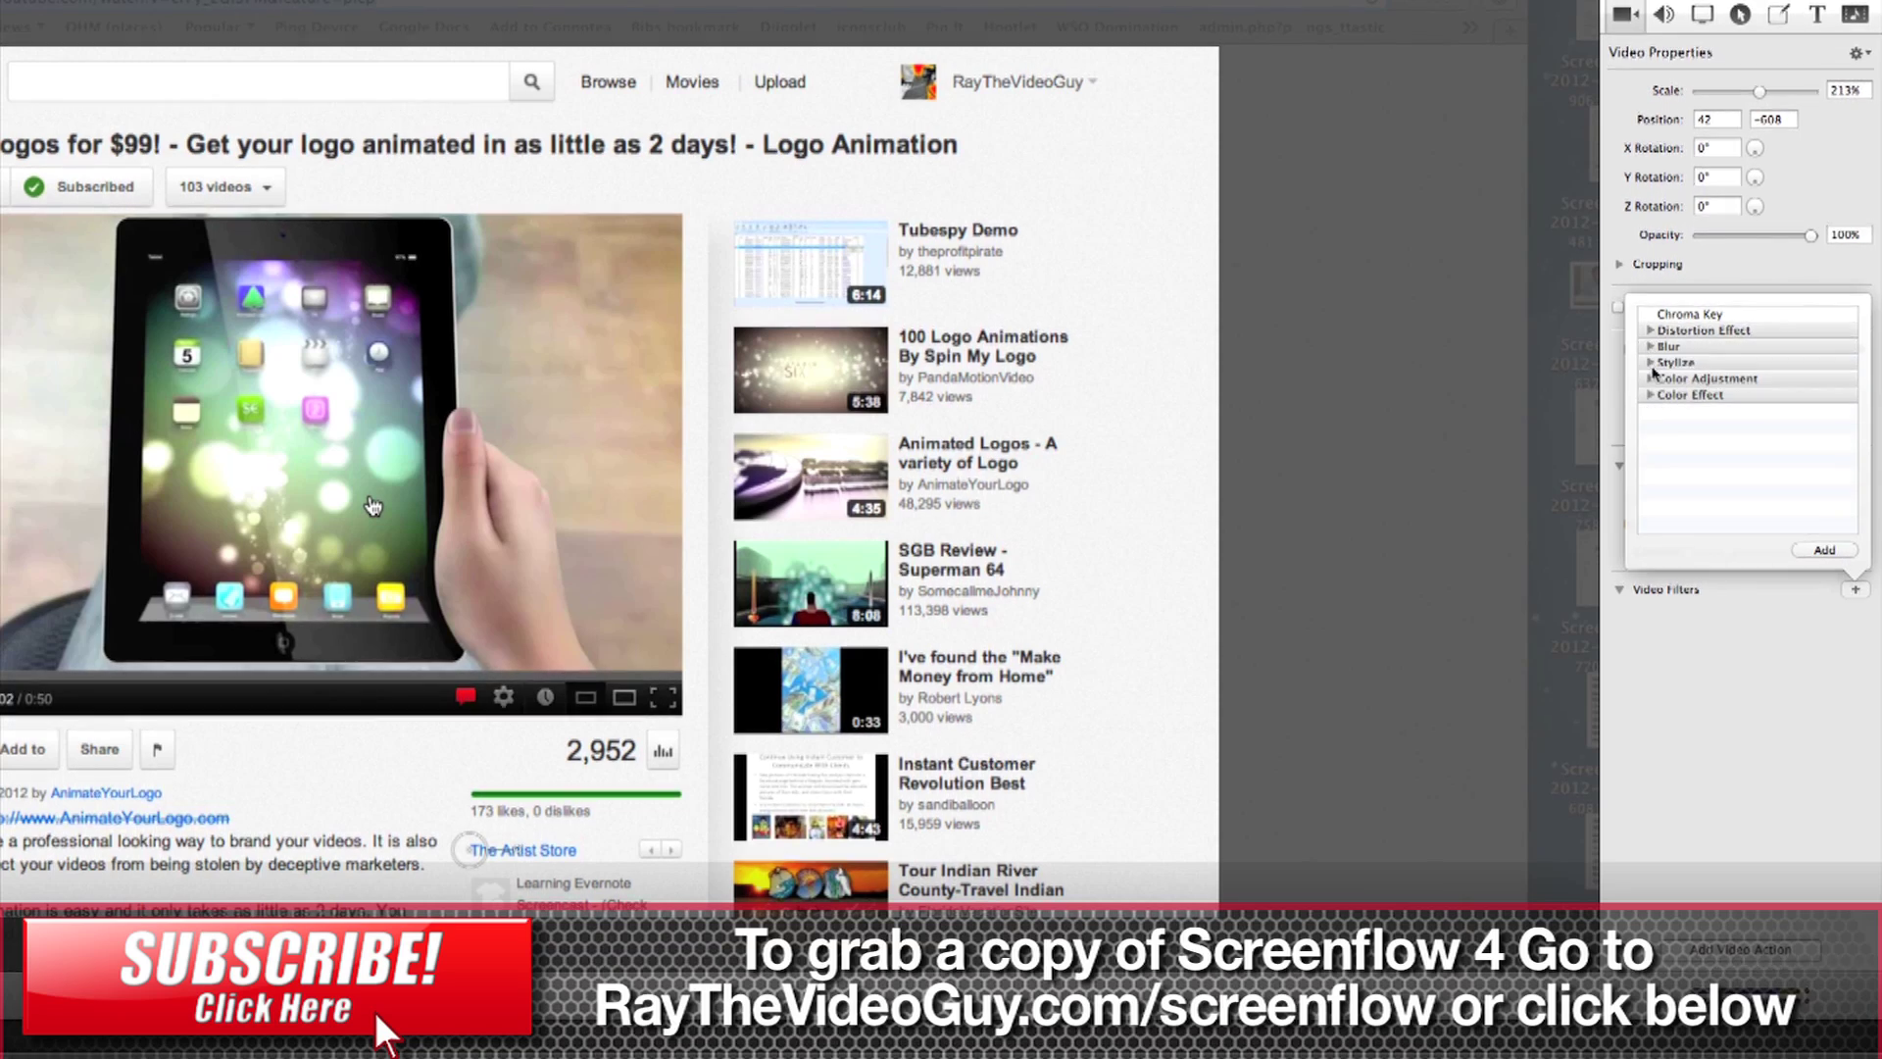
click(1650, 367)
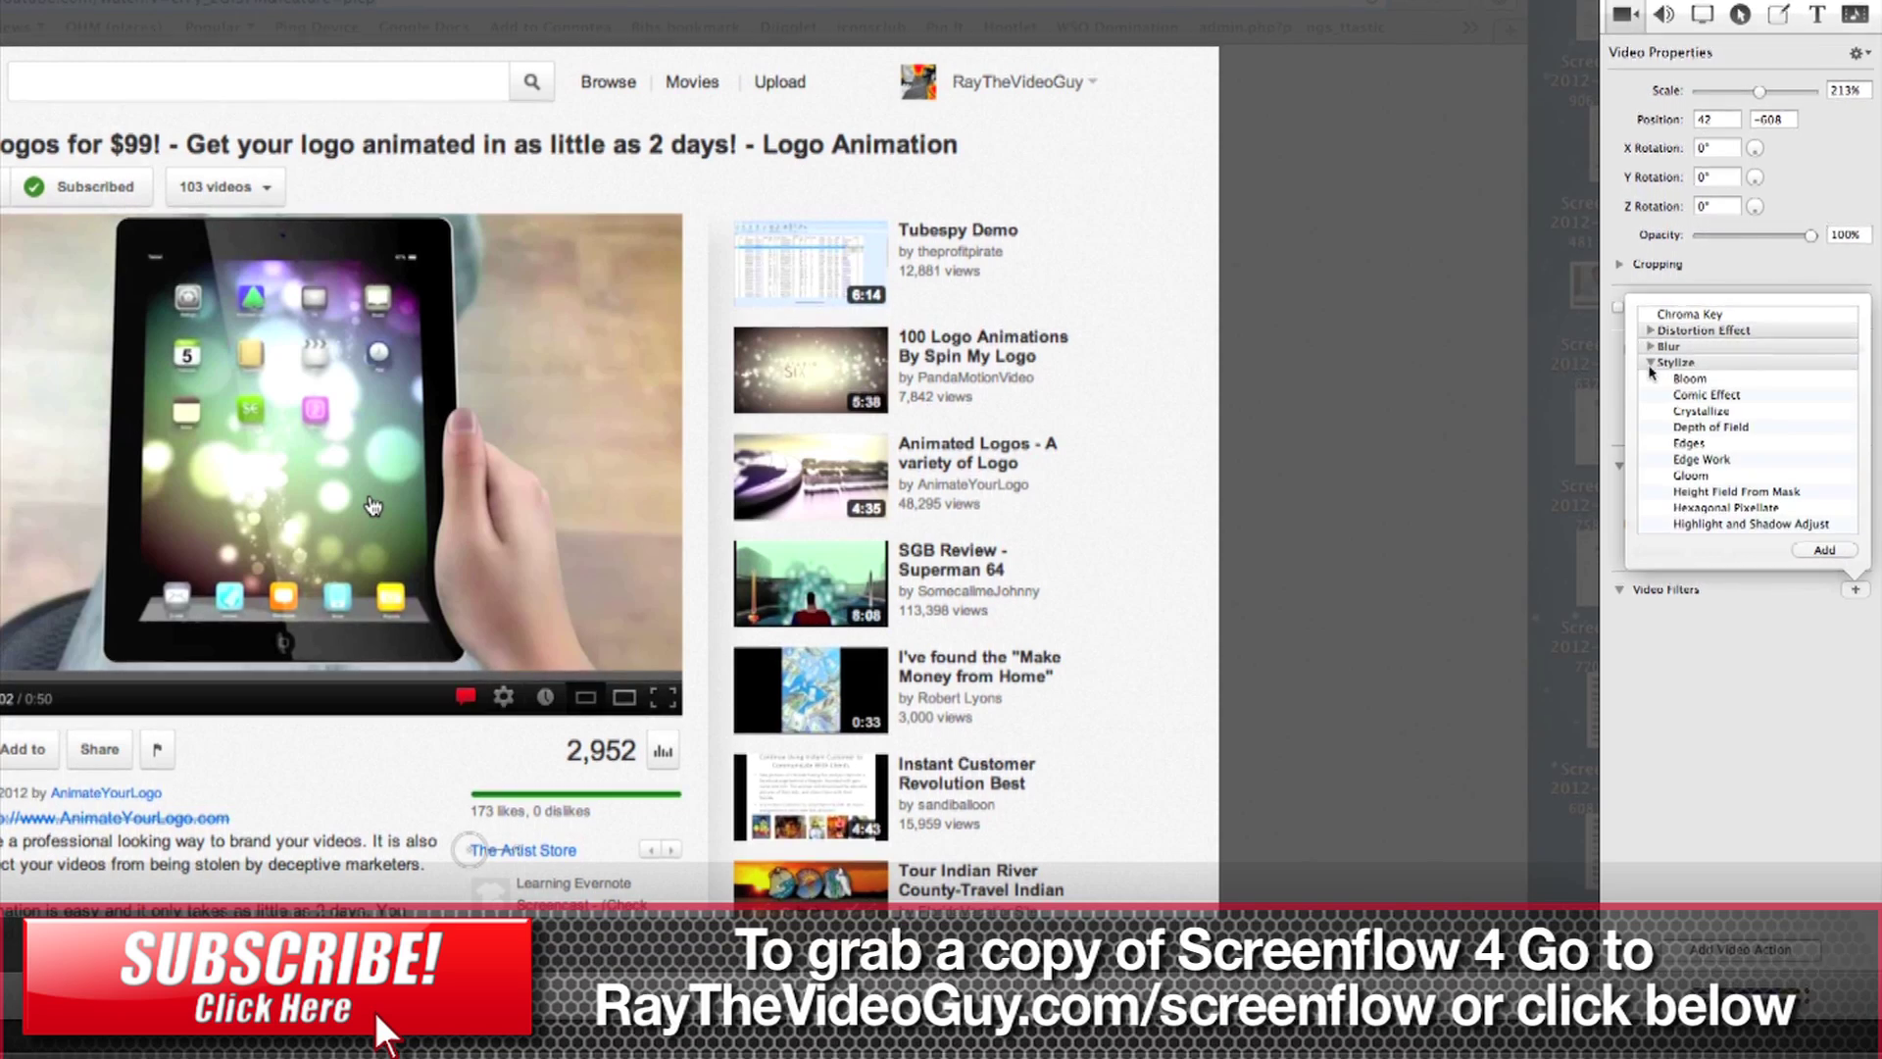
click(1732, 427)
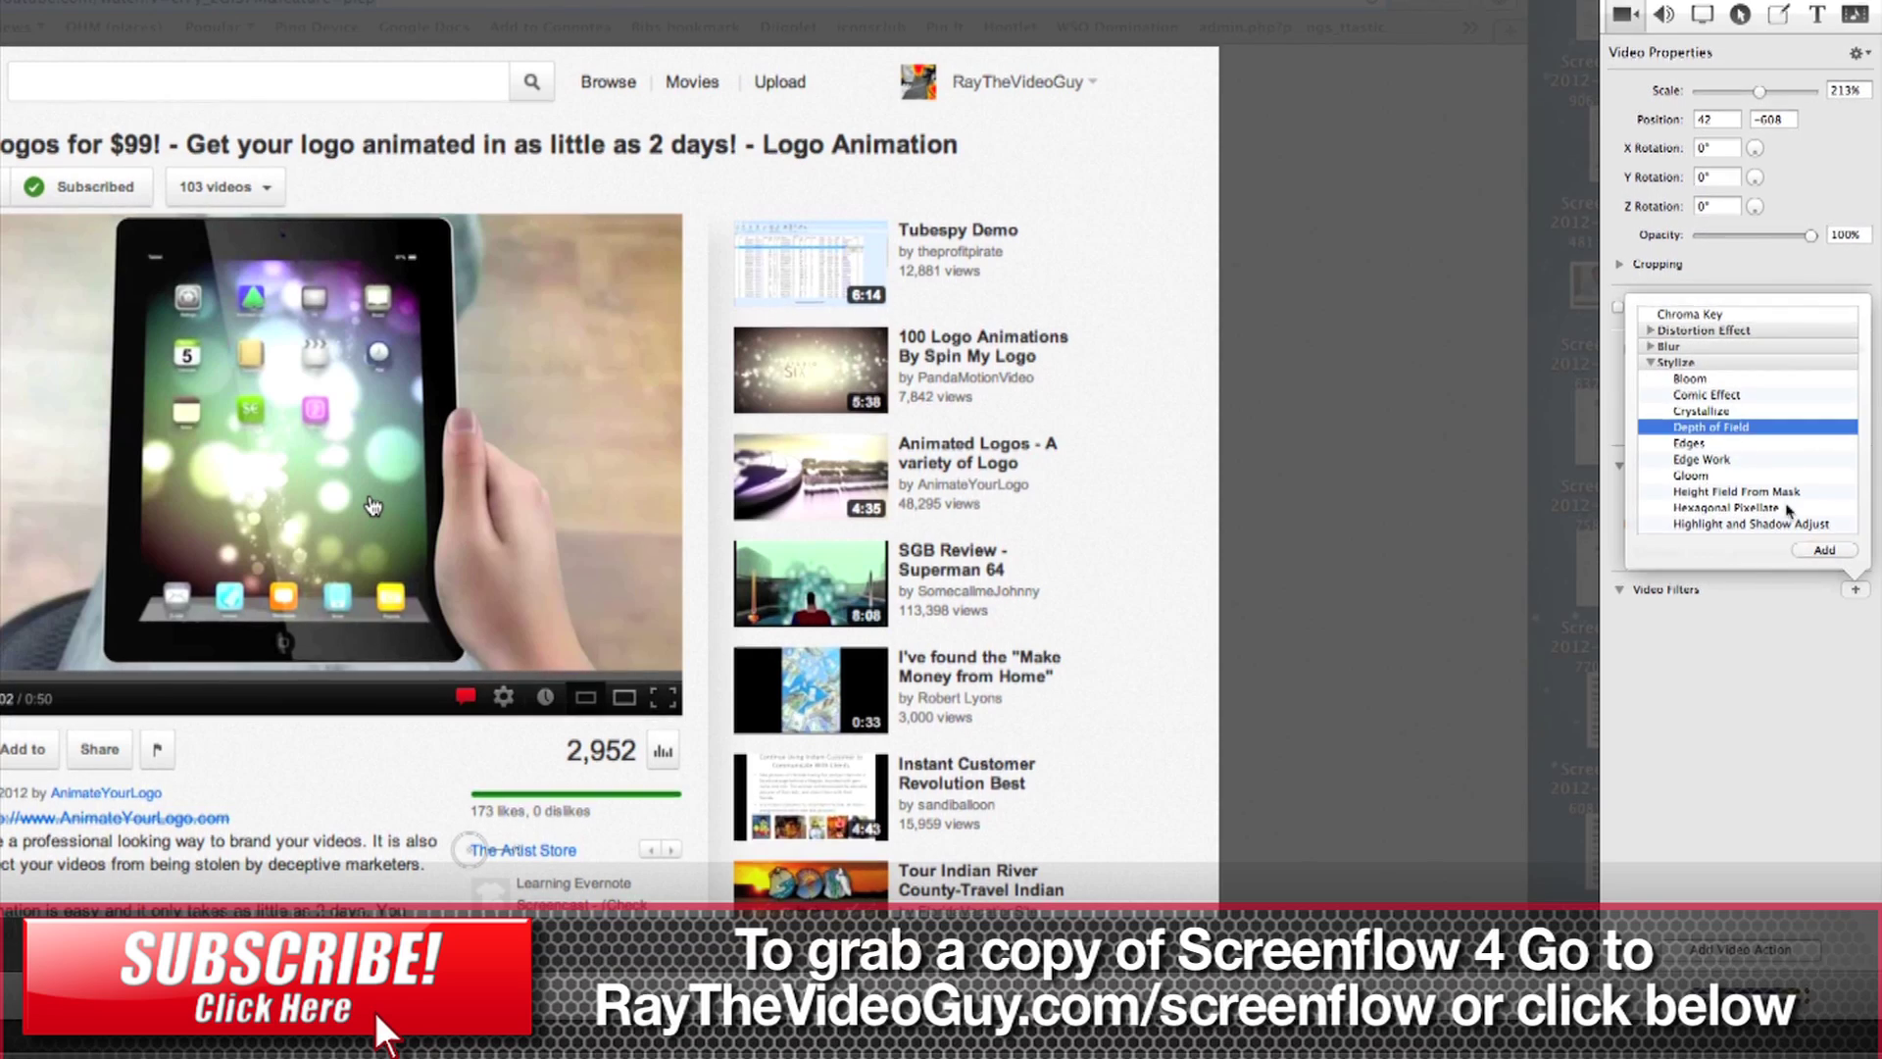
click(1826, 551)
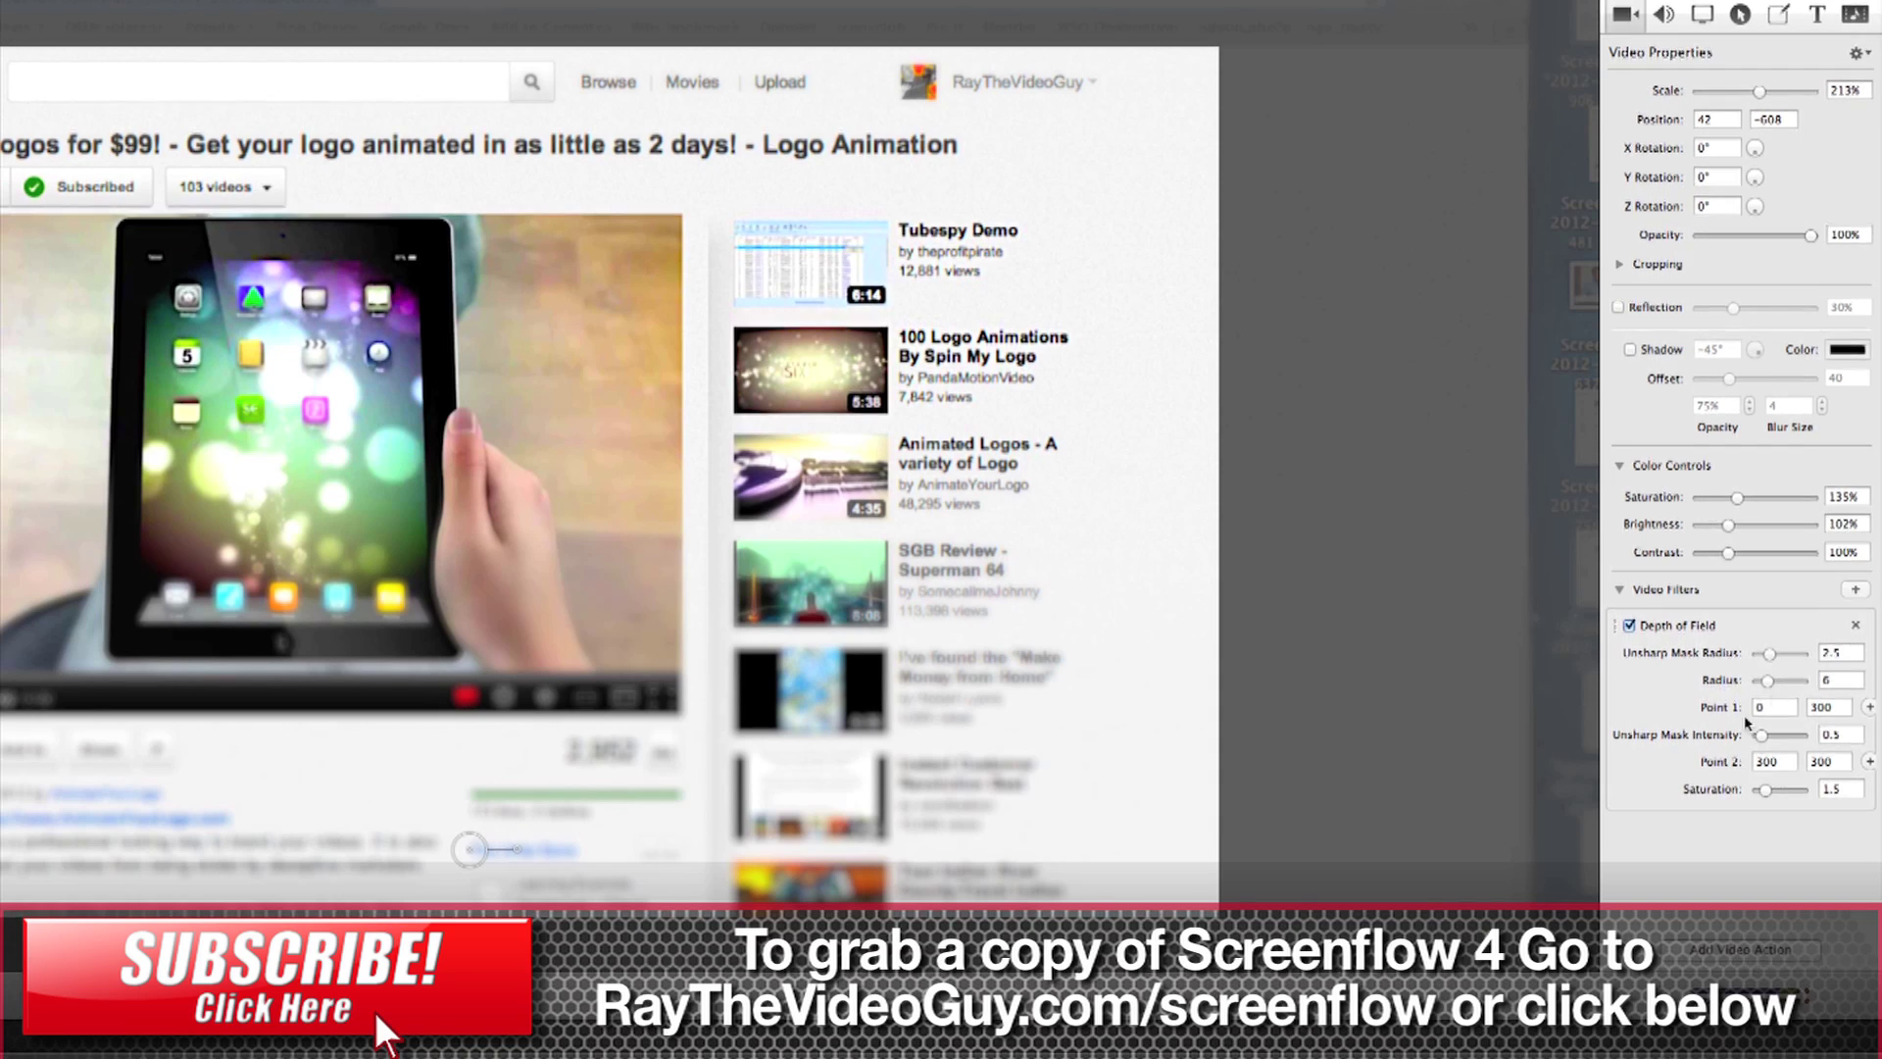
drag(1777, 746, 1781, 740)
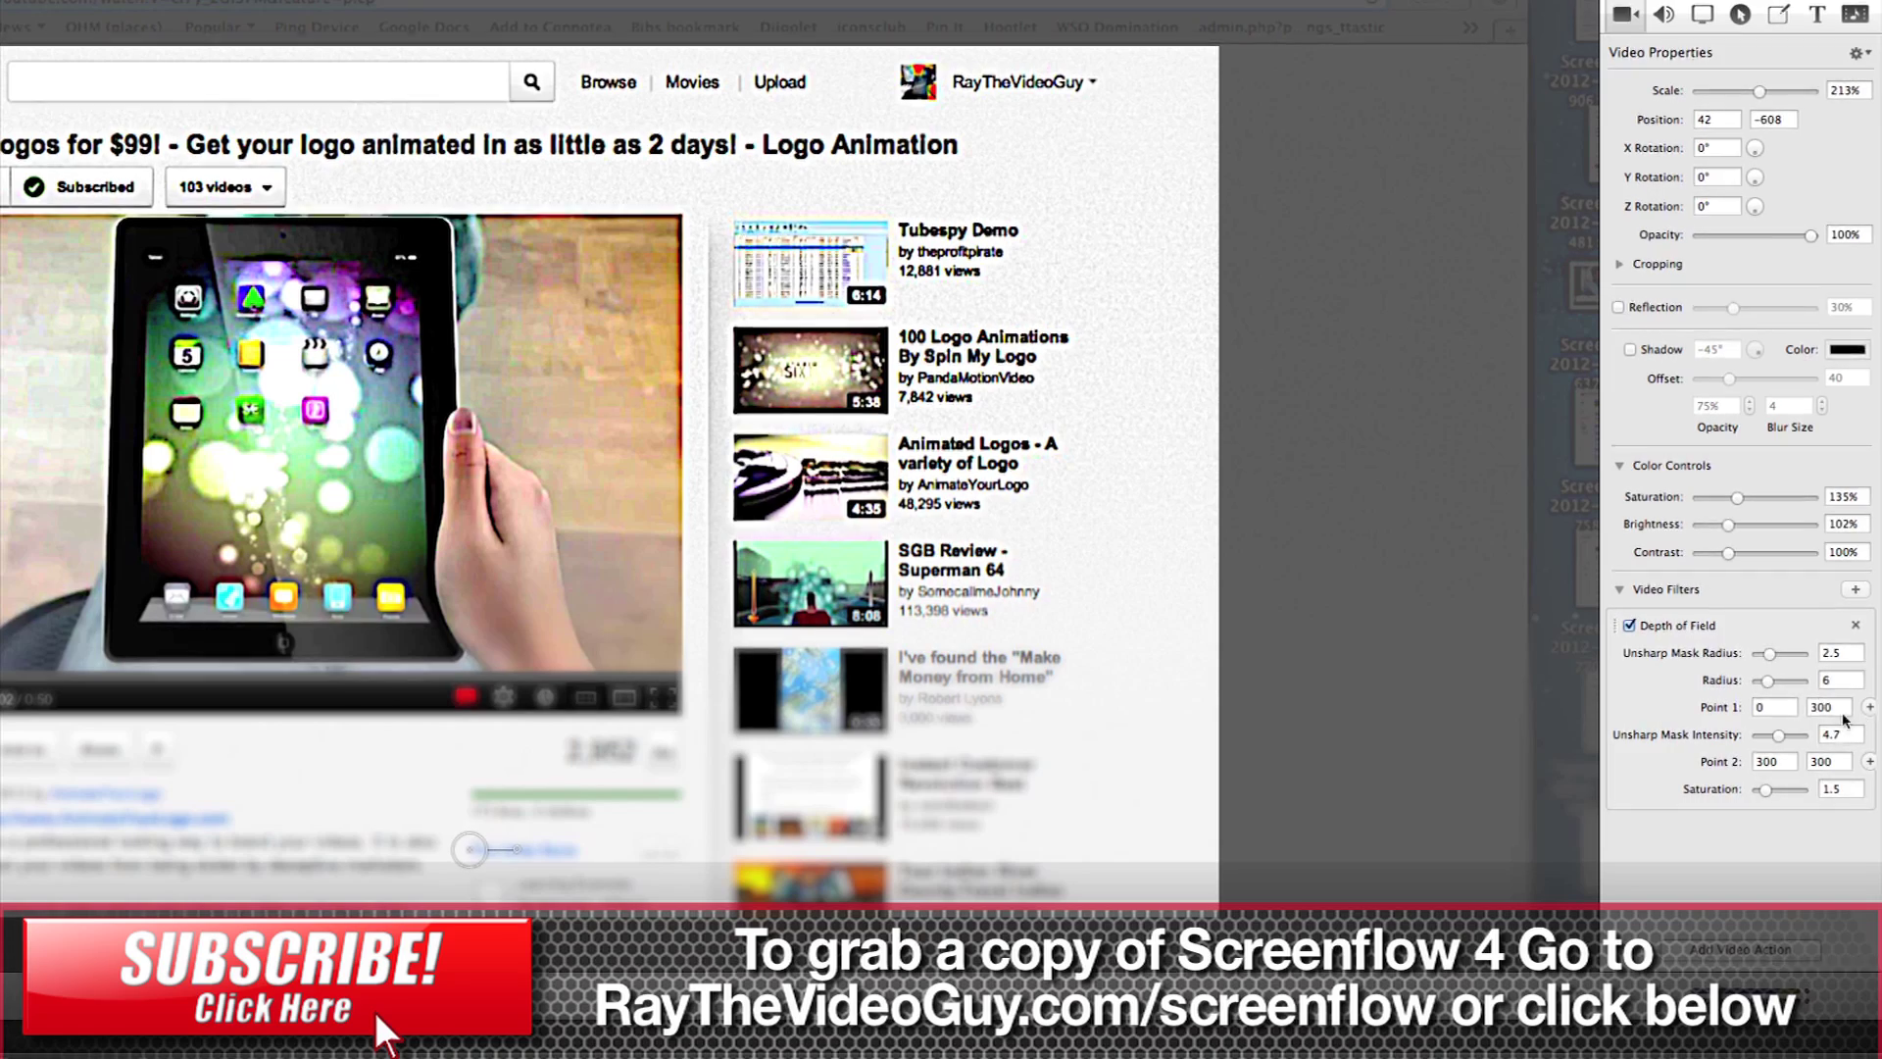
click(1854, 625)
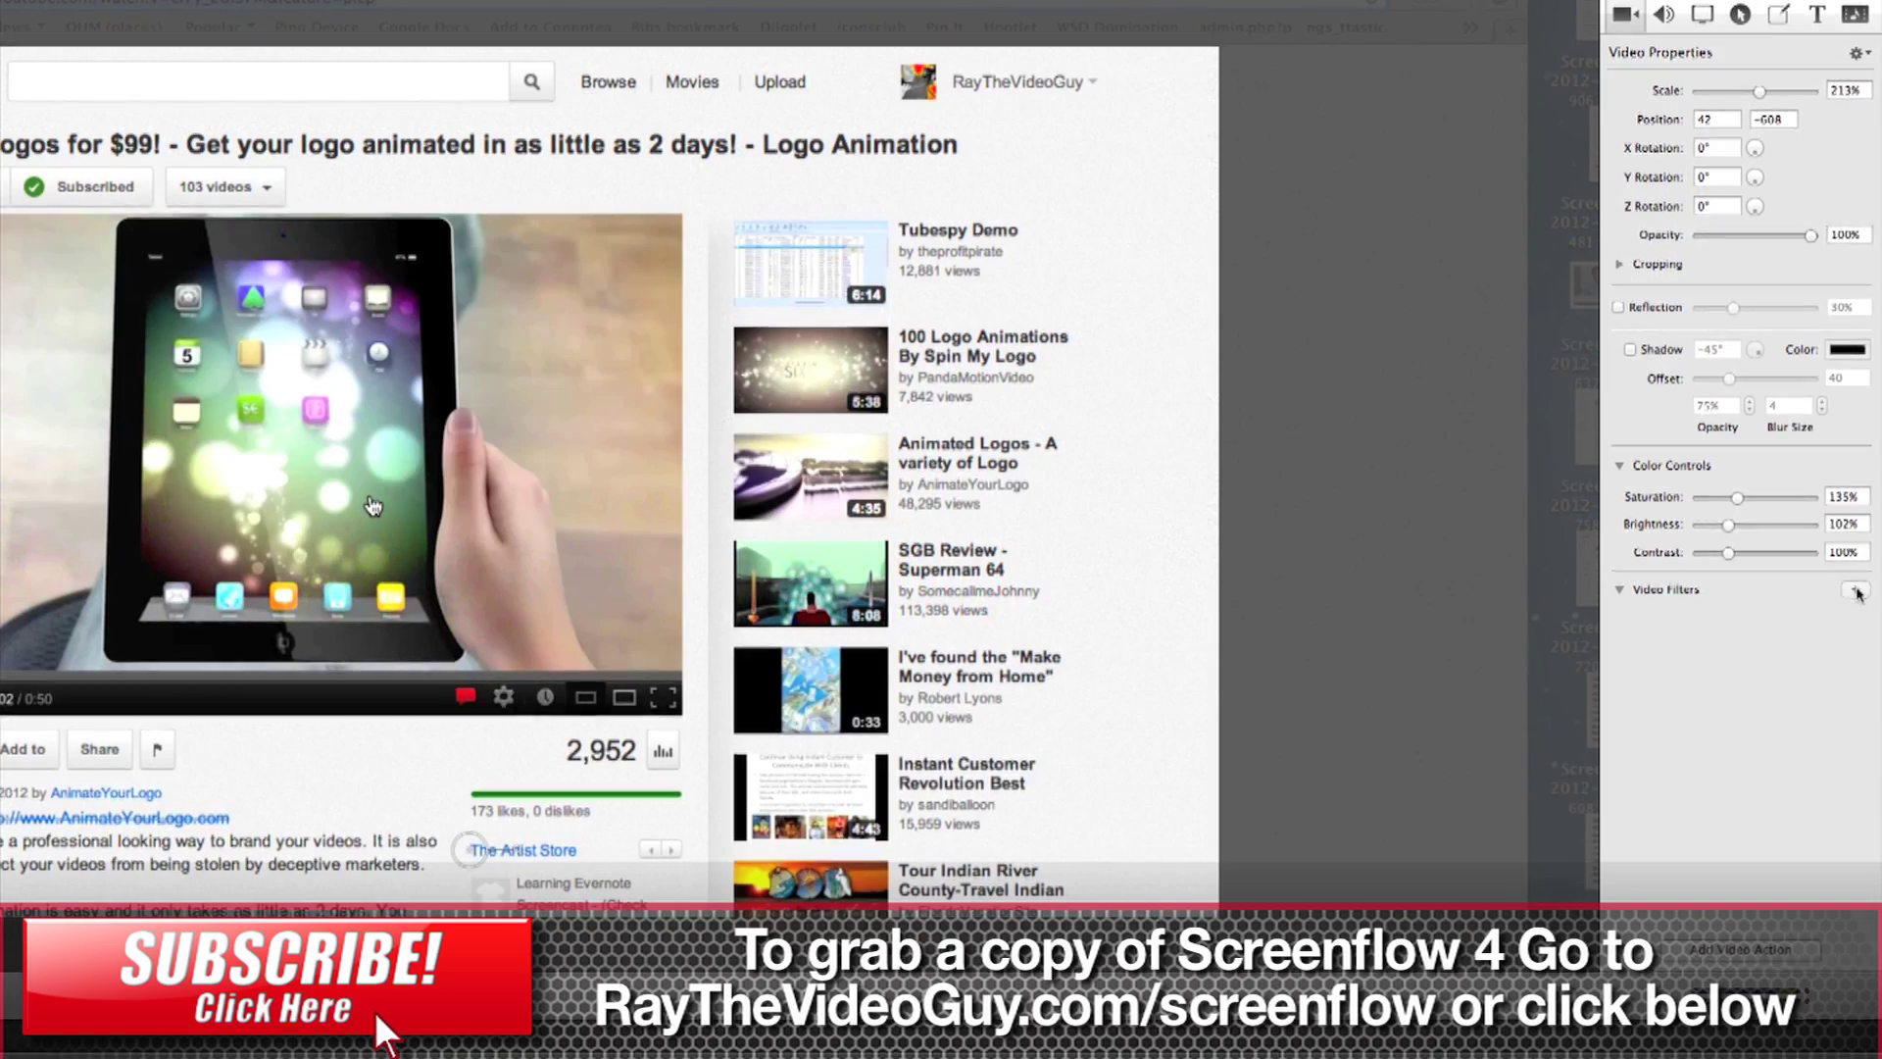
Add the Spot Color video filter to the clip.
click(1856, 589)
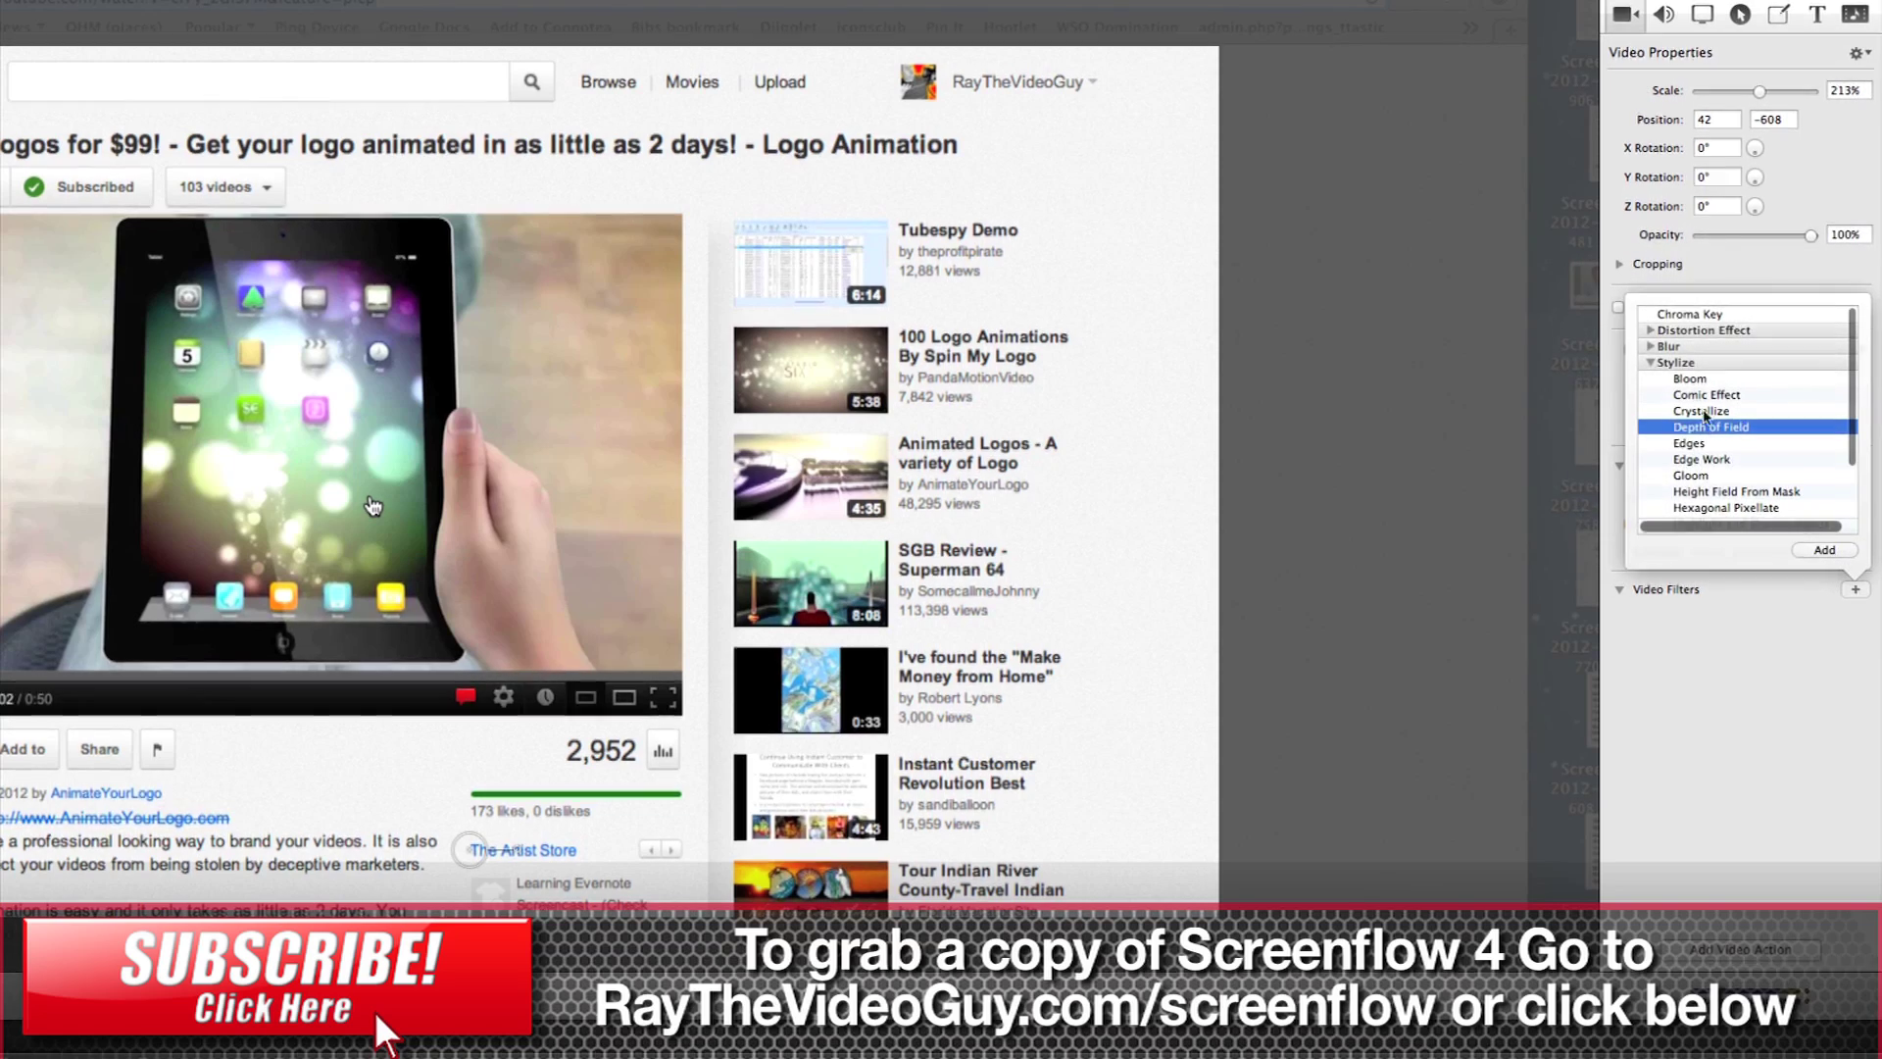
scroll(1719, 426, down, 5)
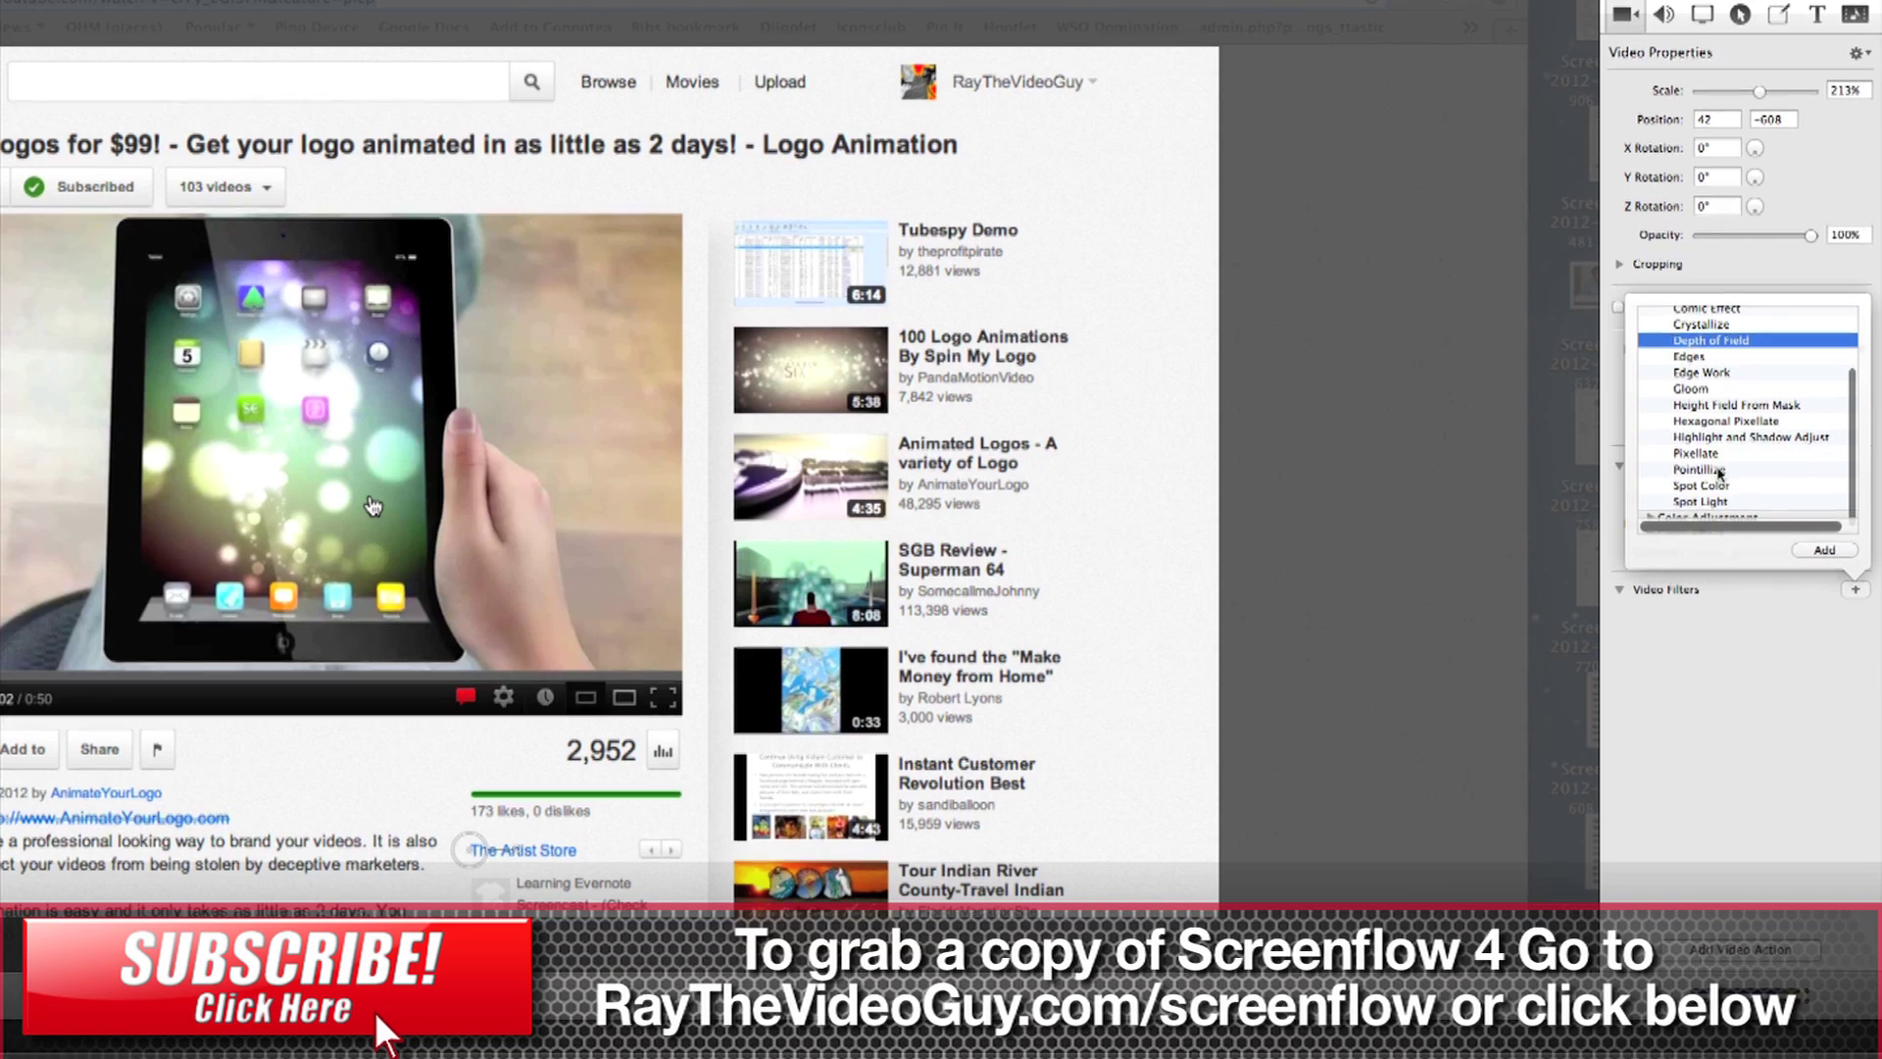
scroll(1718, 493, down, 1)
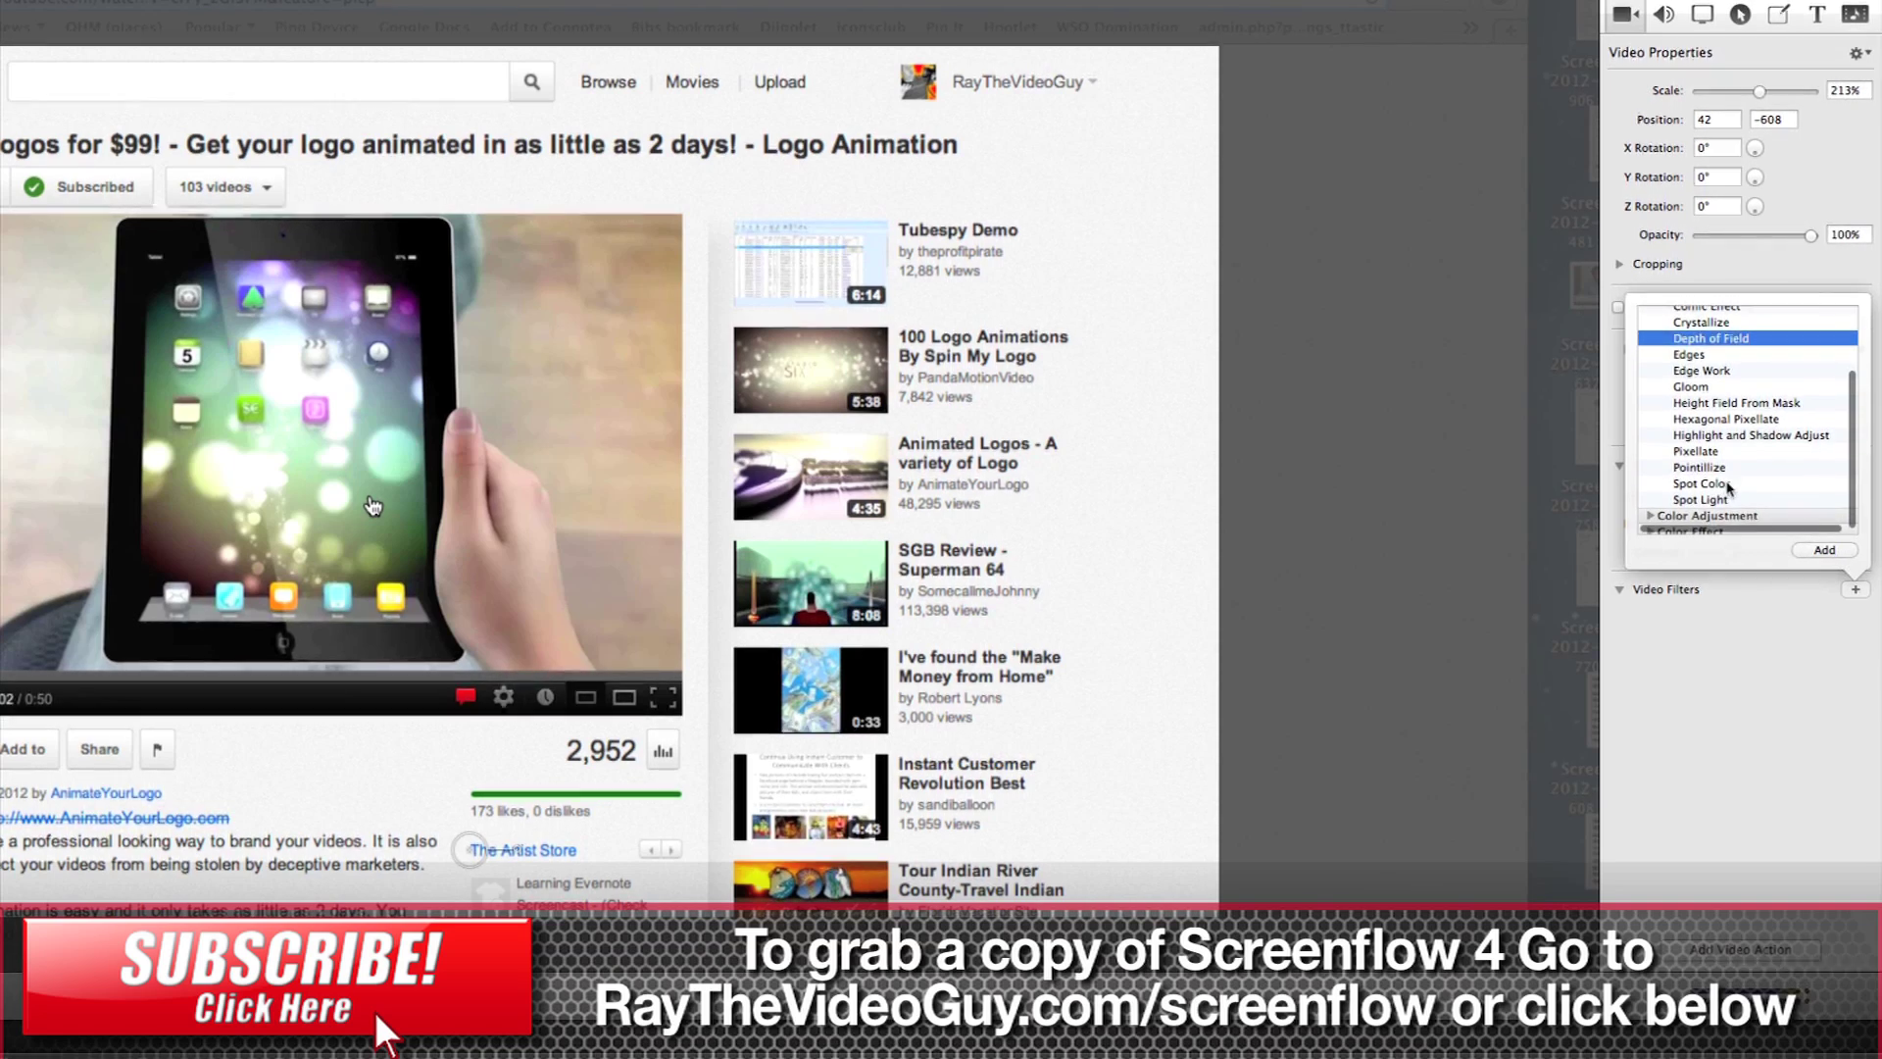
click(1715, 485)
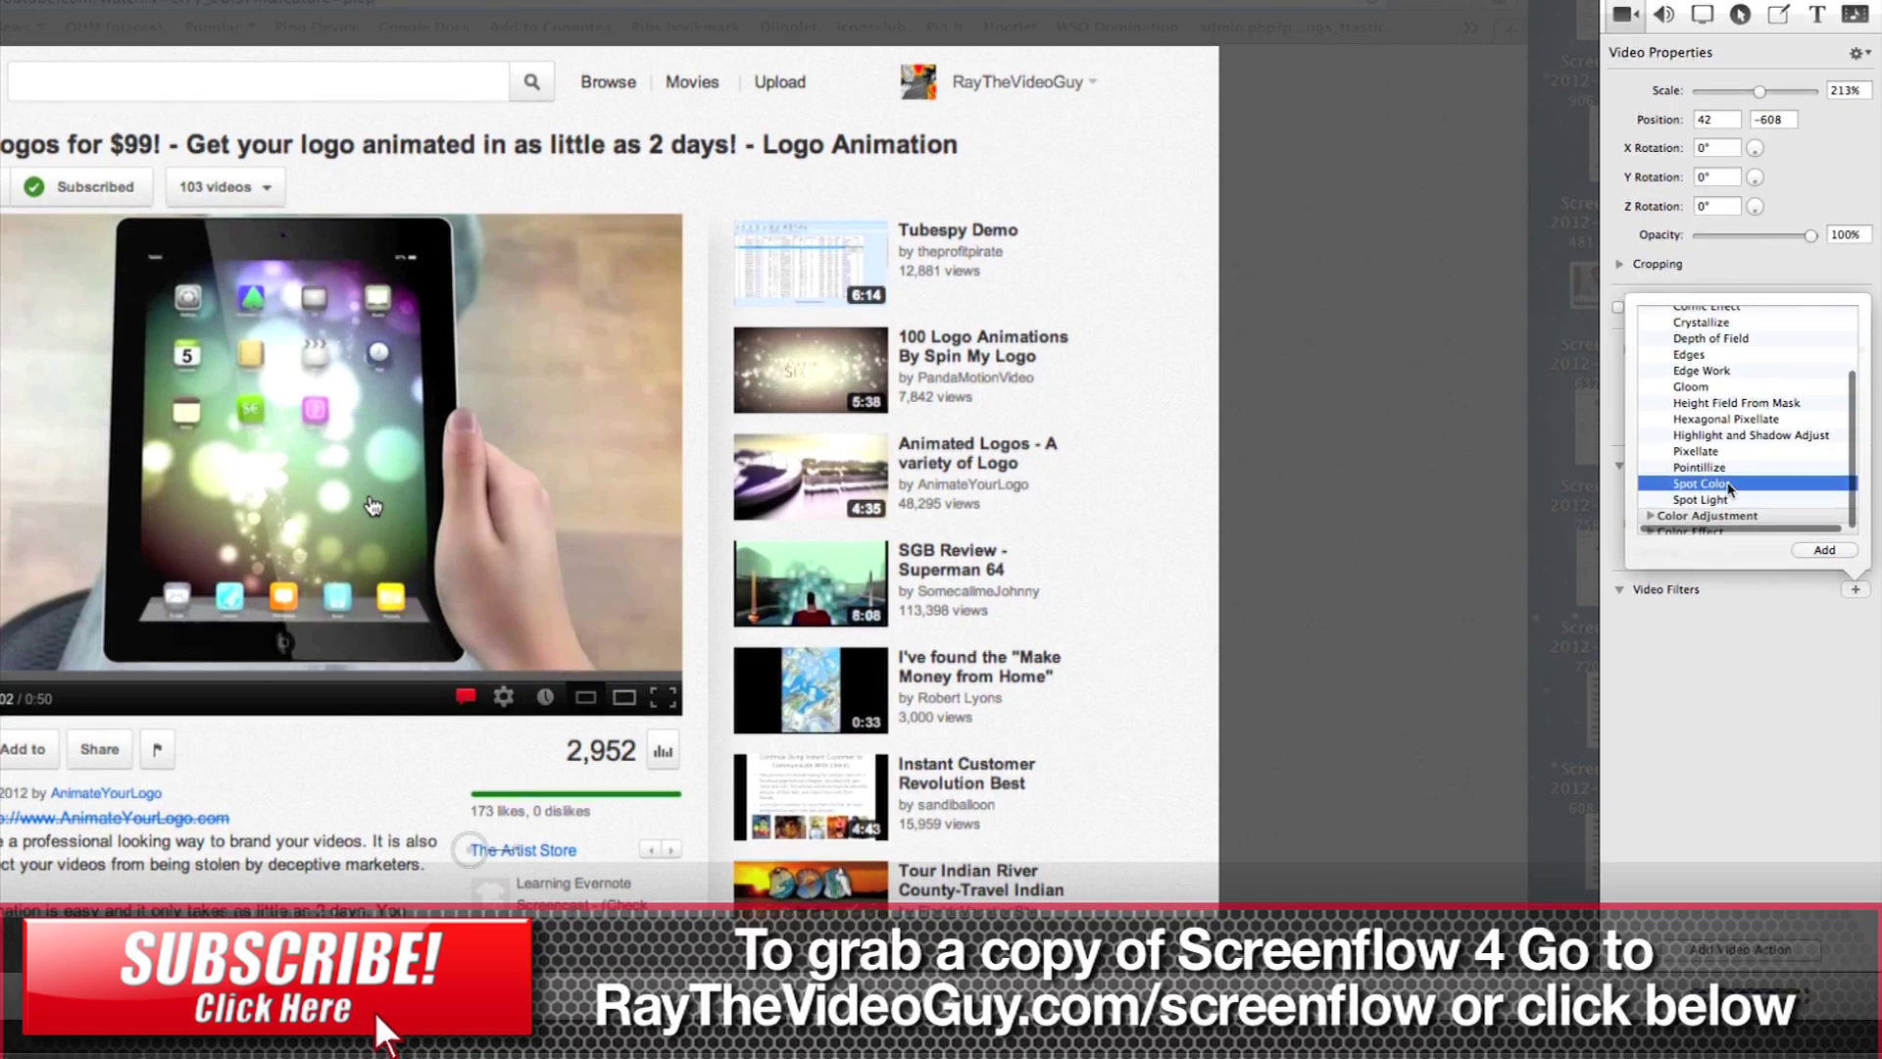
click(1825, 551)
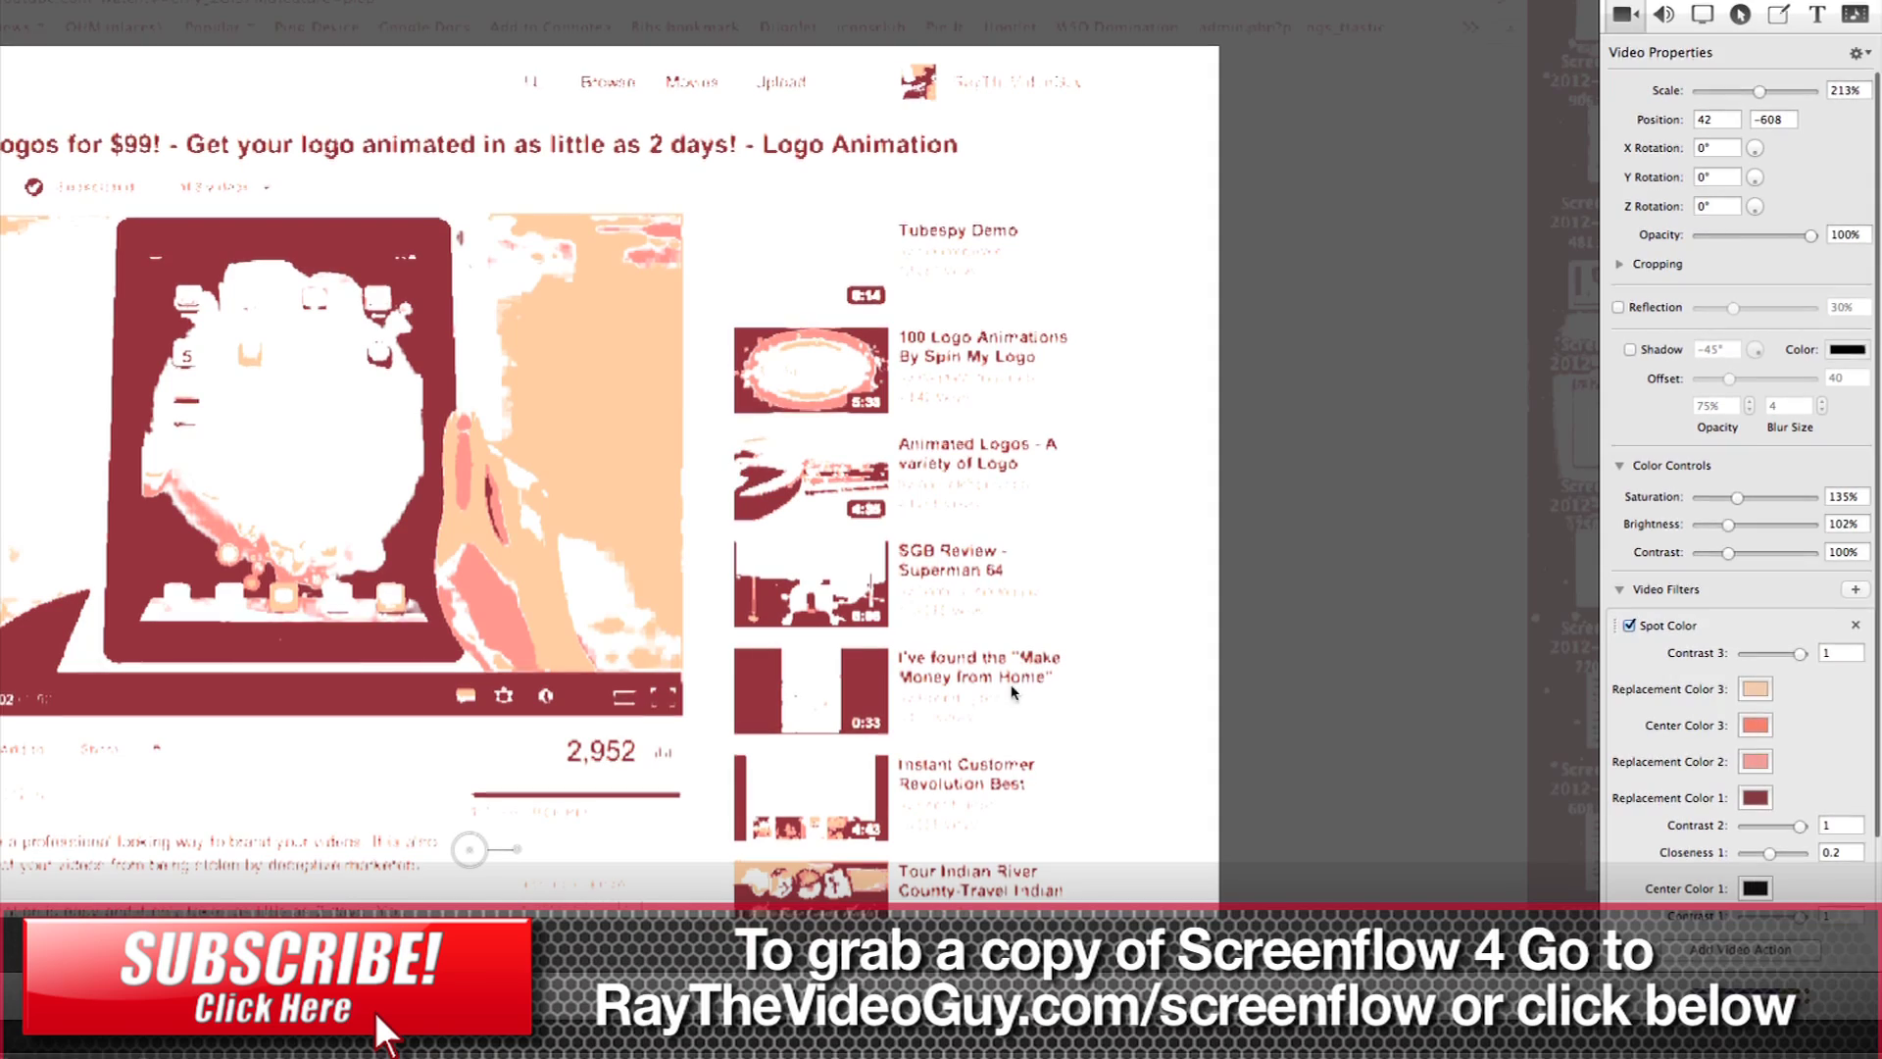
Set Spot Color's third replacement colour and third centre colour to red.
click(1757, 689)
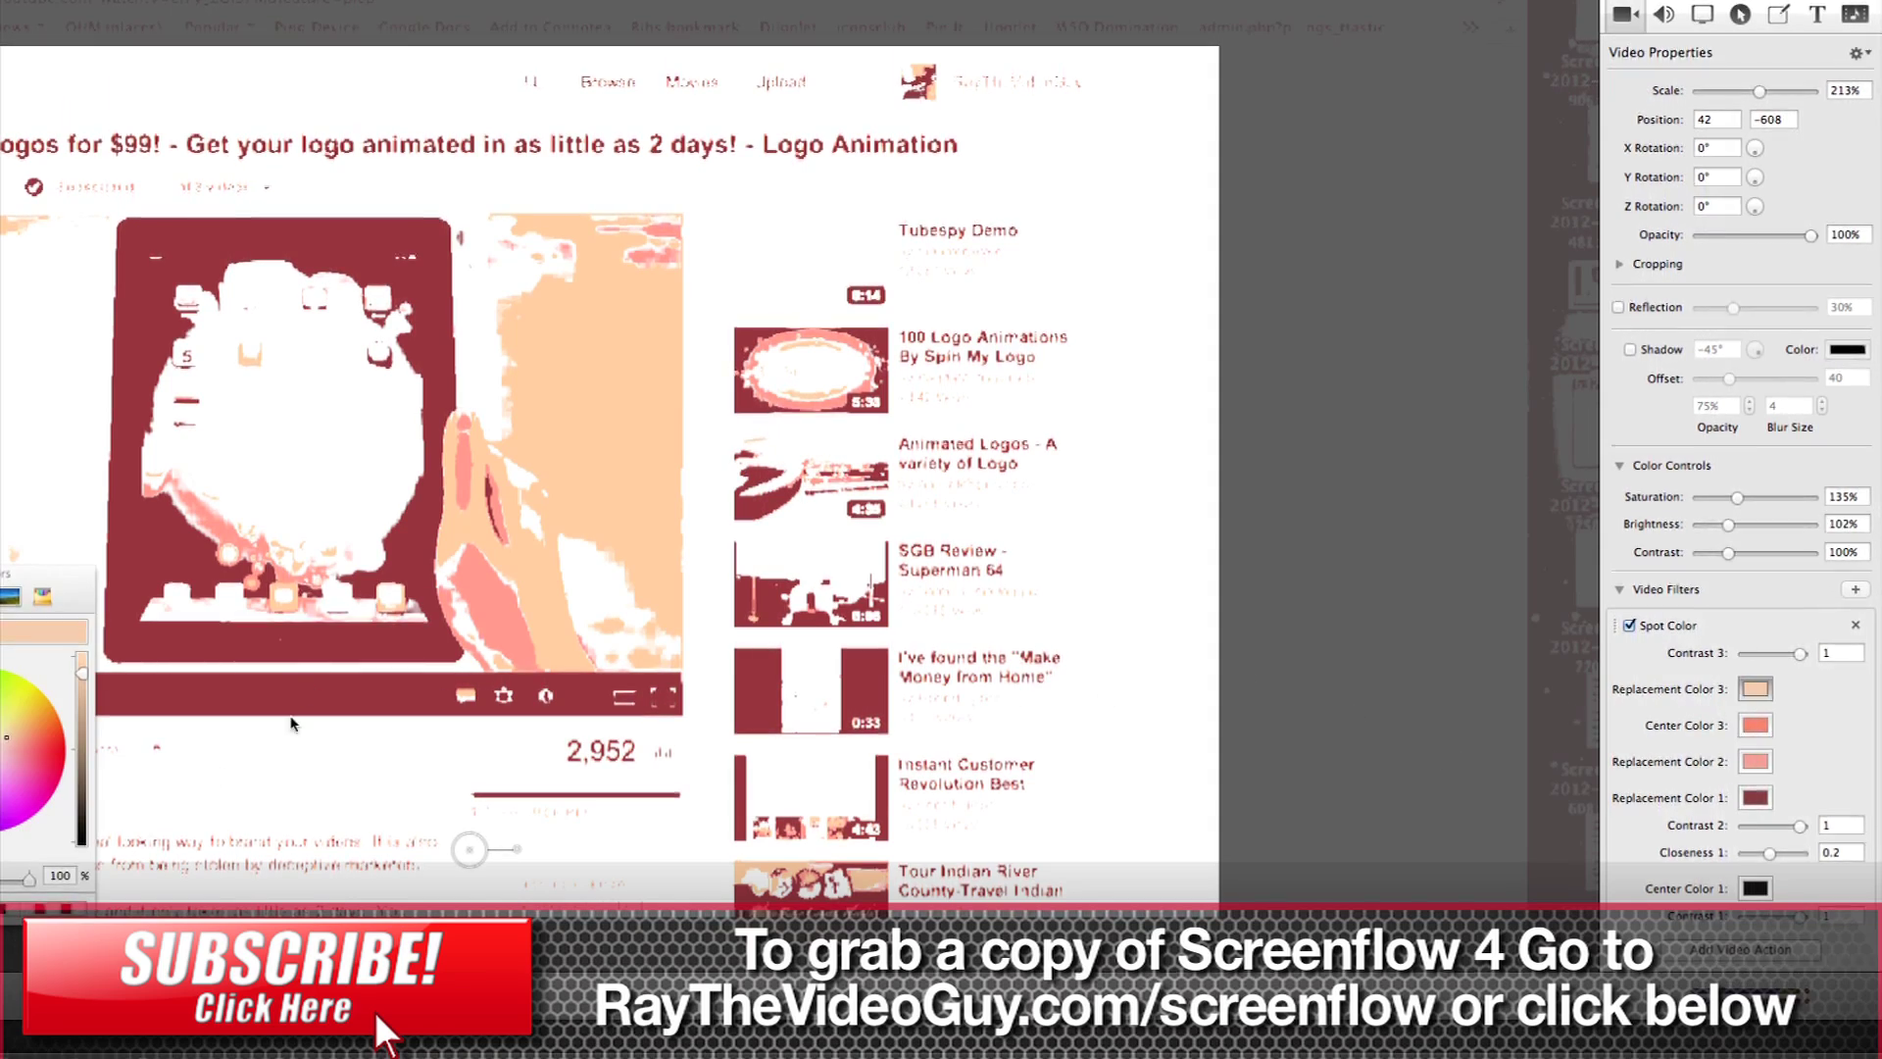
click(49, 775)
click(59, 771)
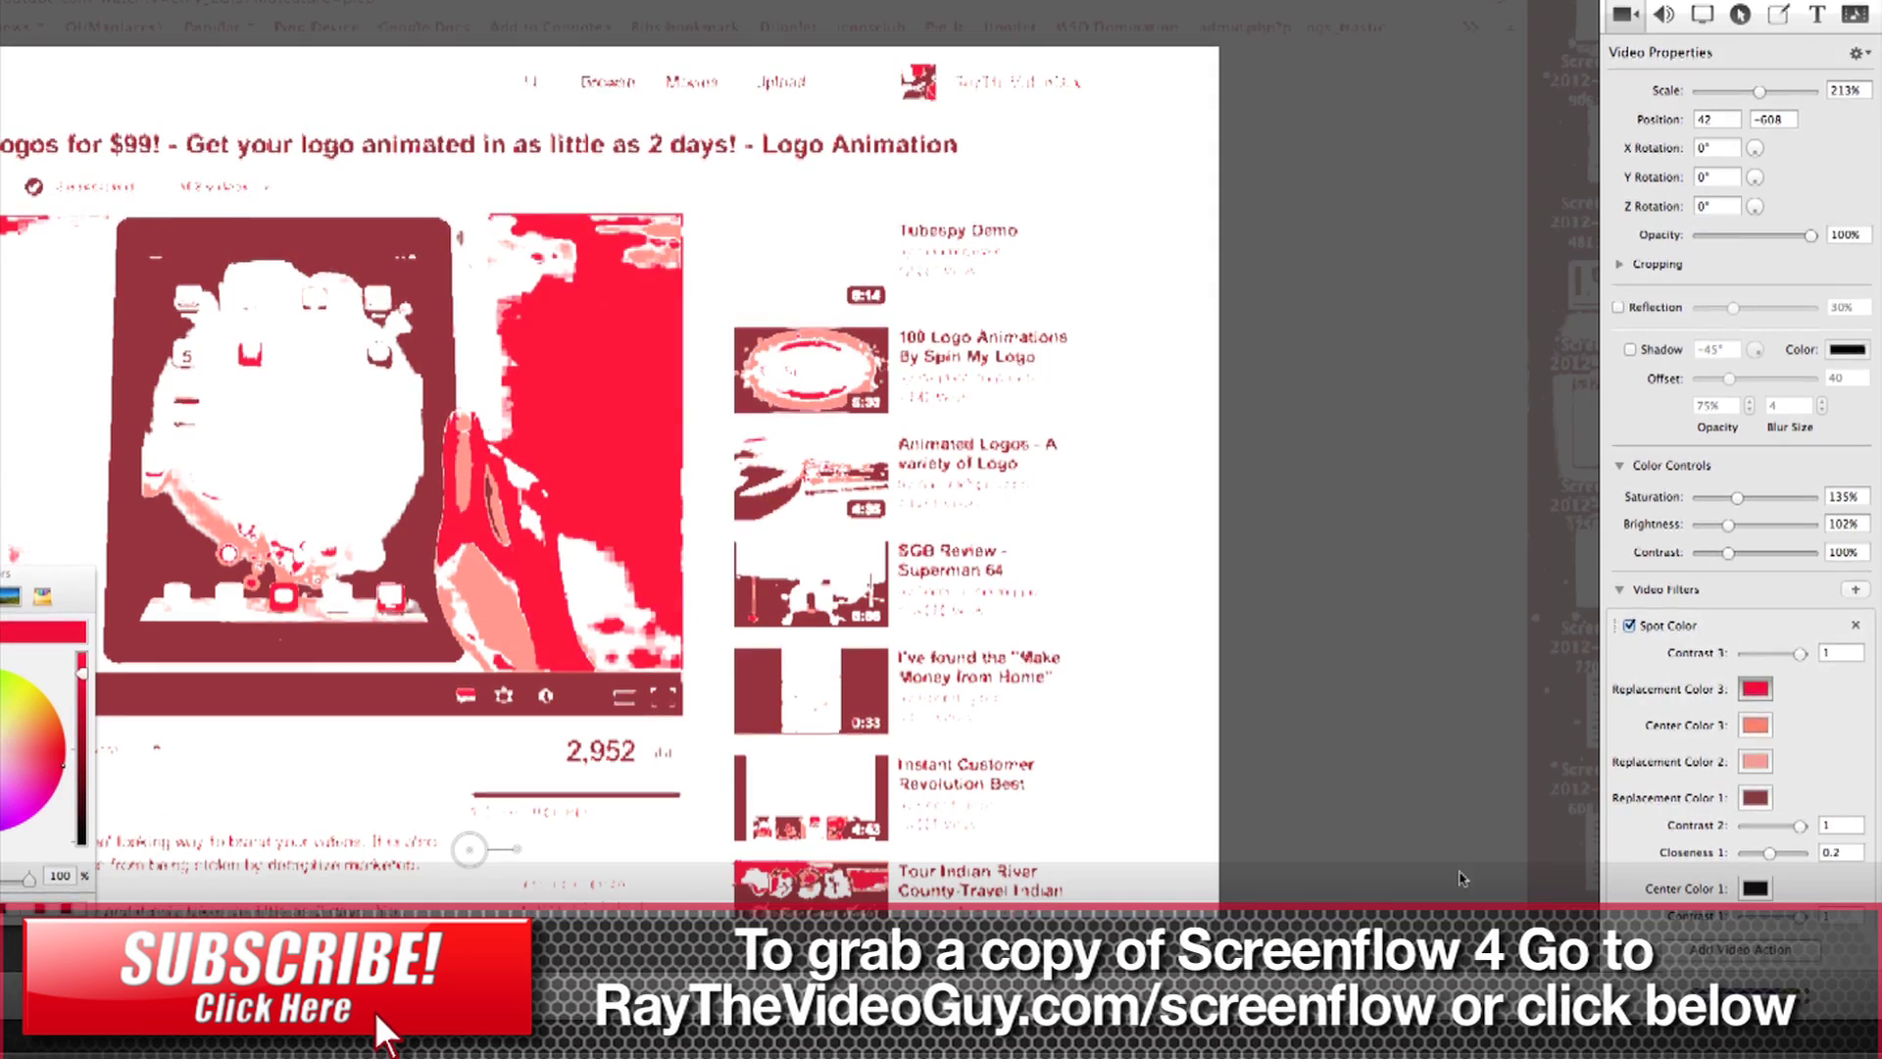
click(1756, 725)
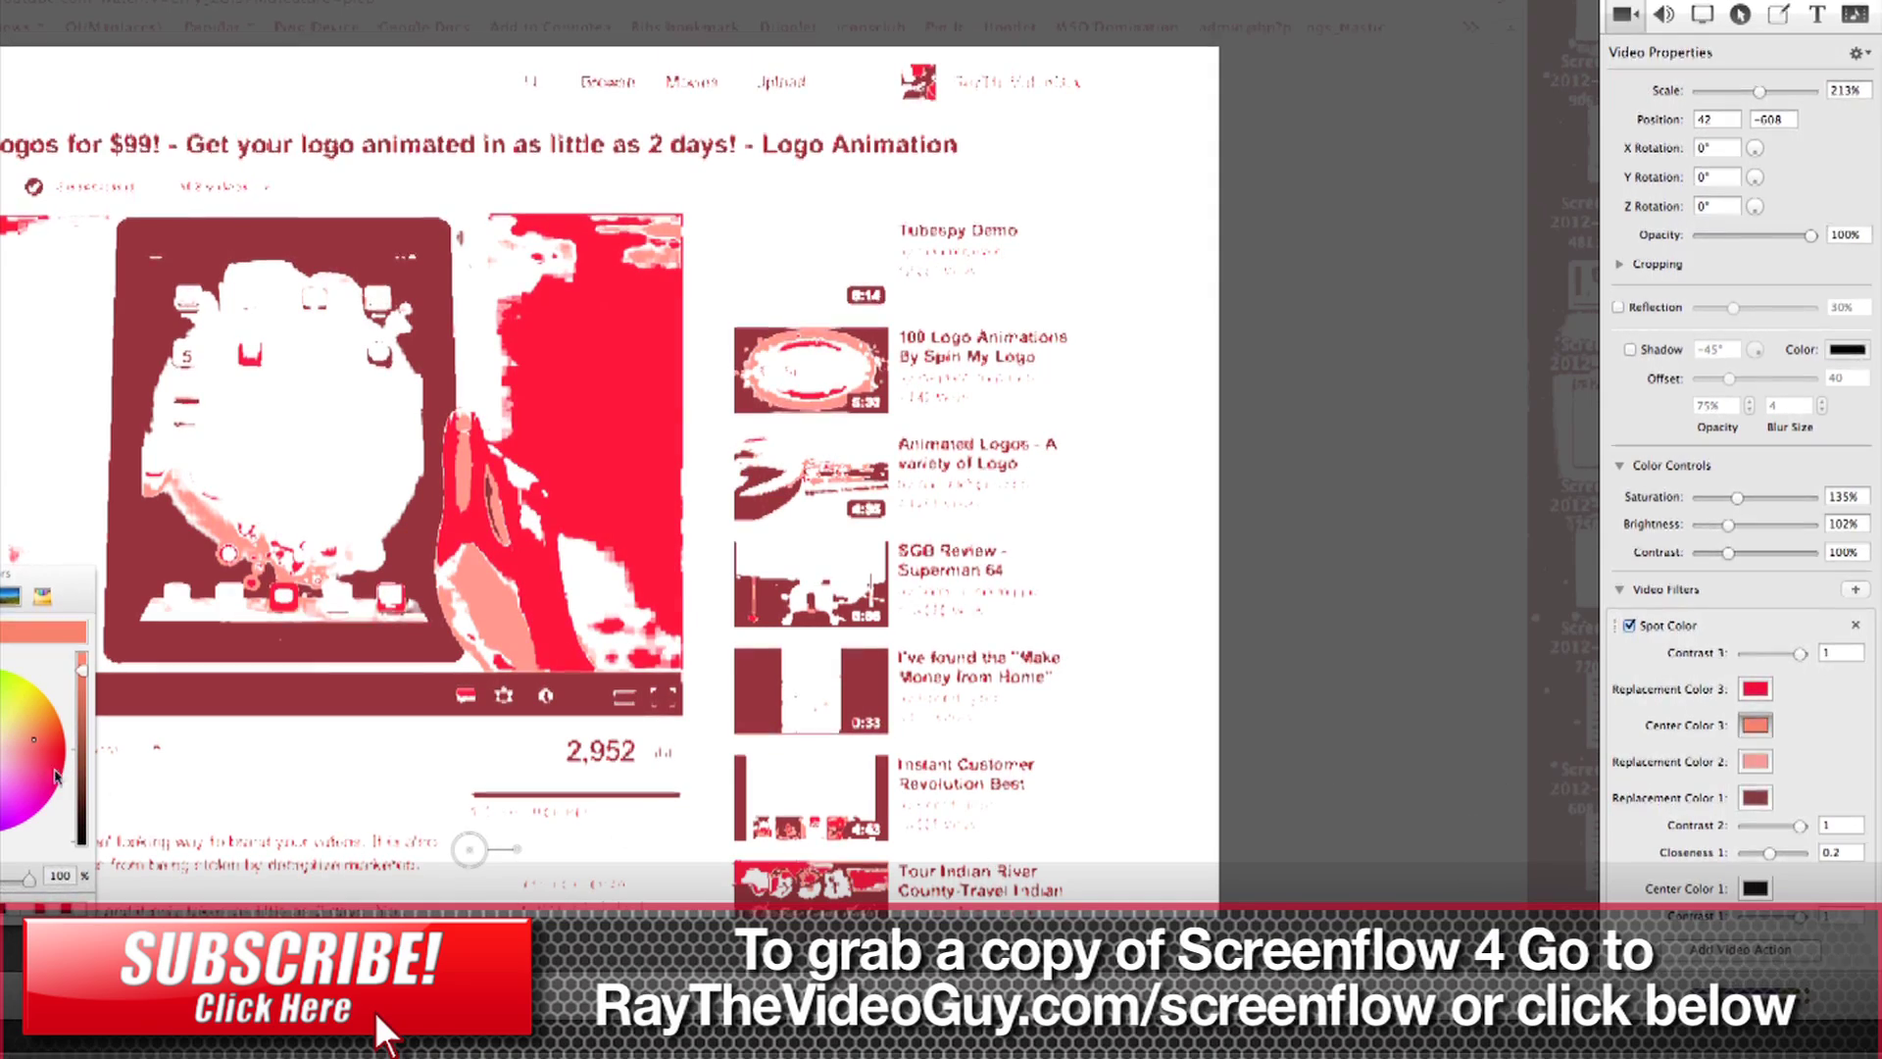
click(56, 775)
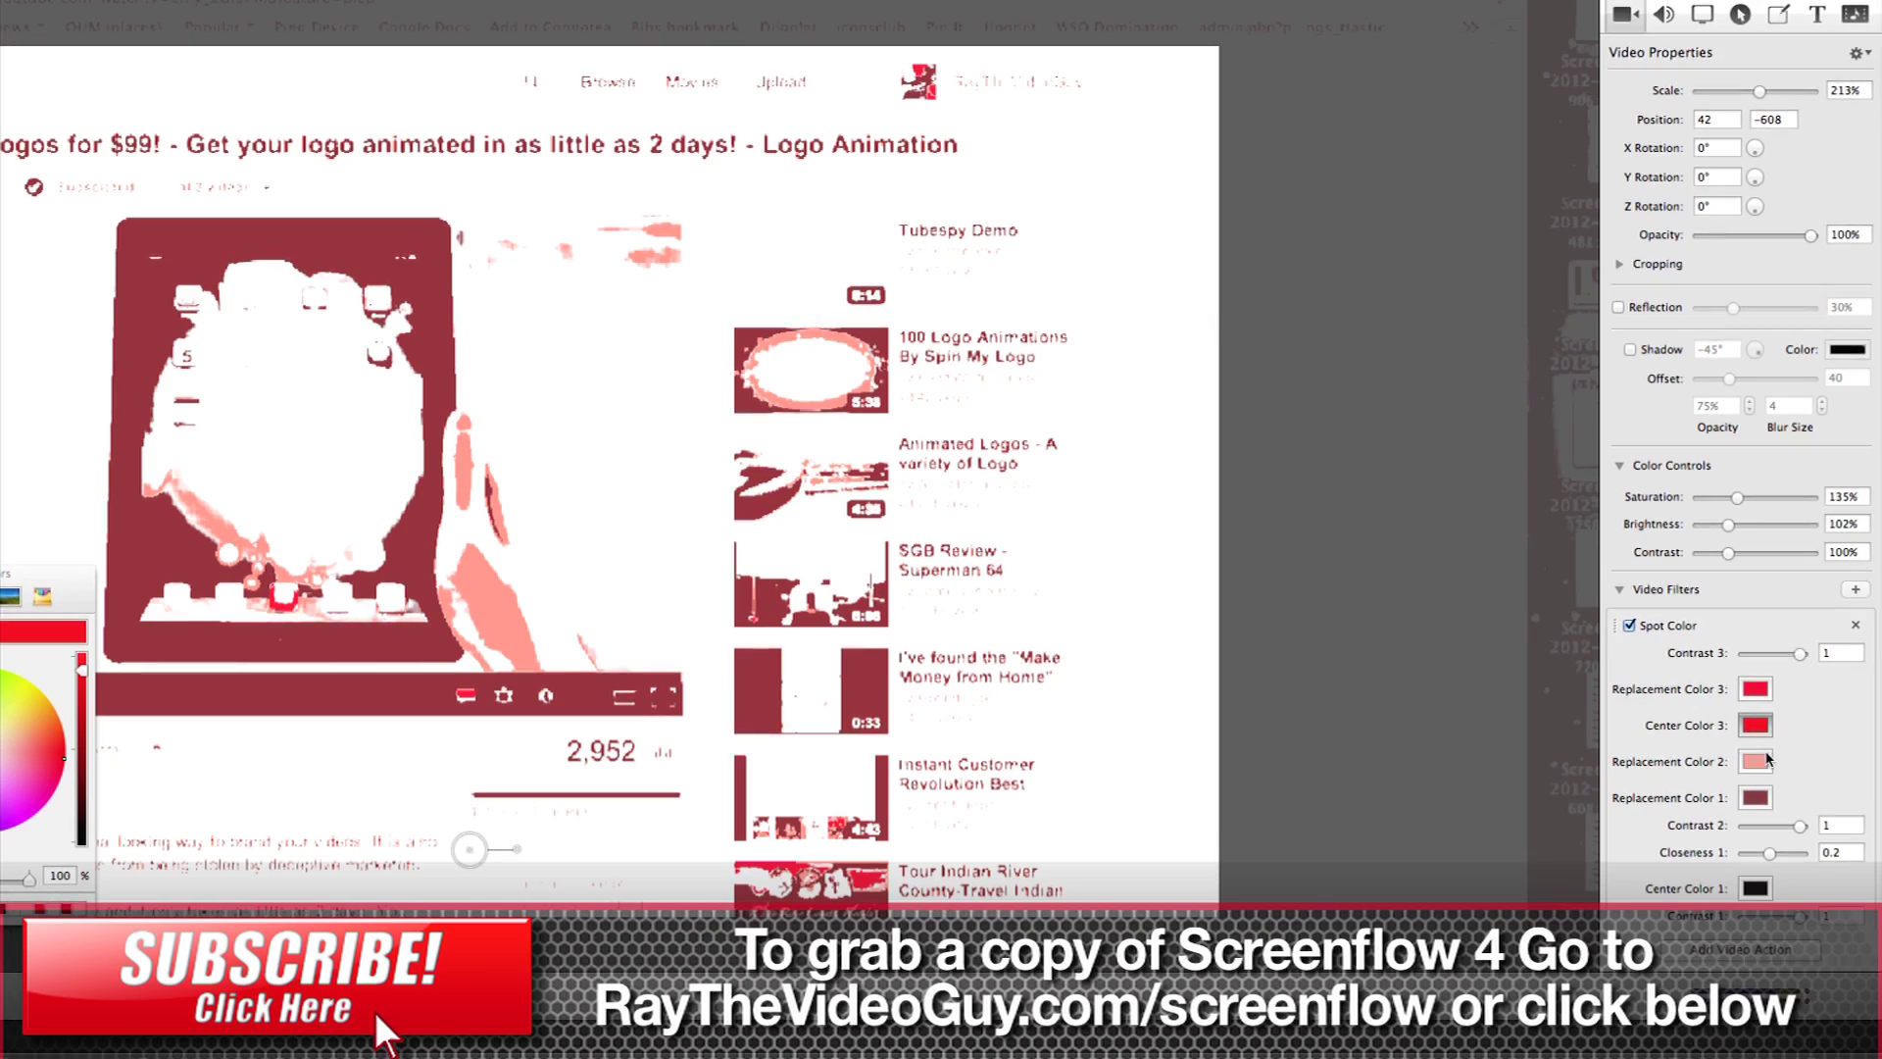
Set the second replacement colour to red and the first to a deep, dark red.
click(1757, 761)
click(59, 771)
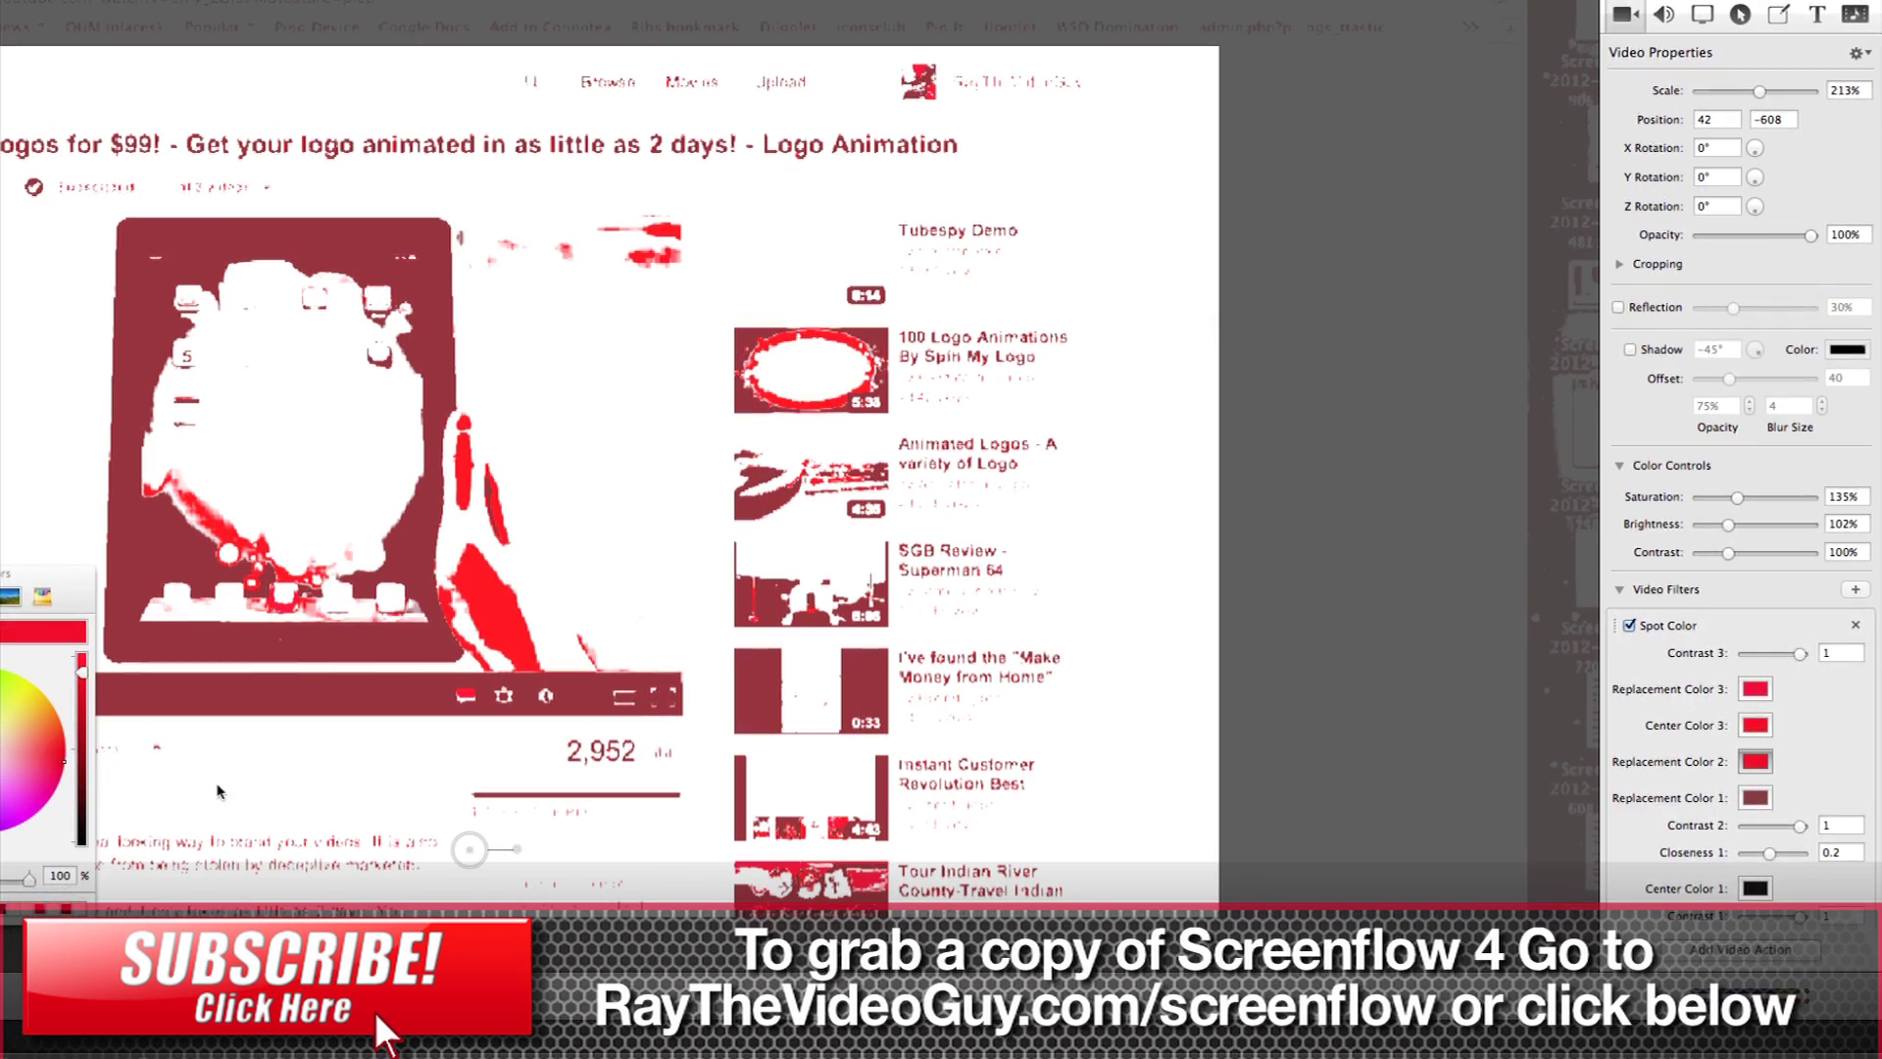
click(1756, 798)
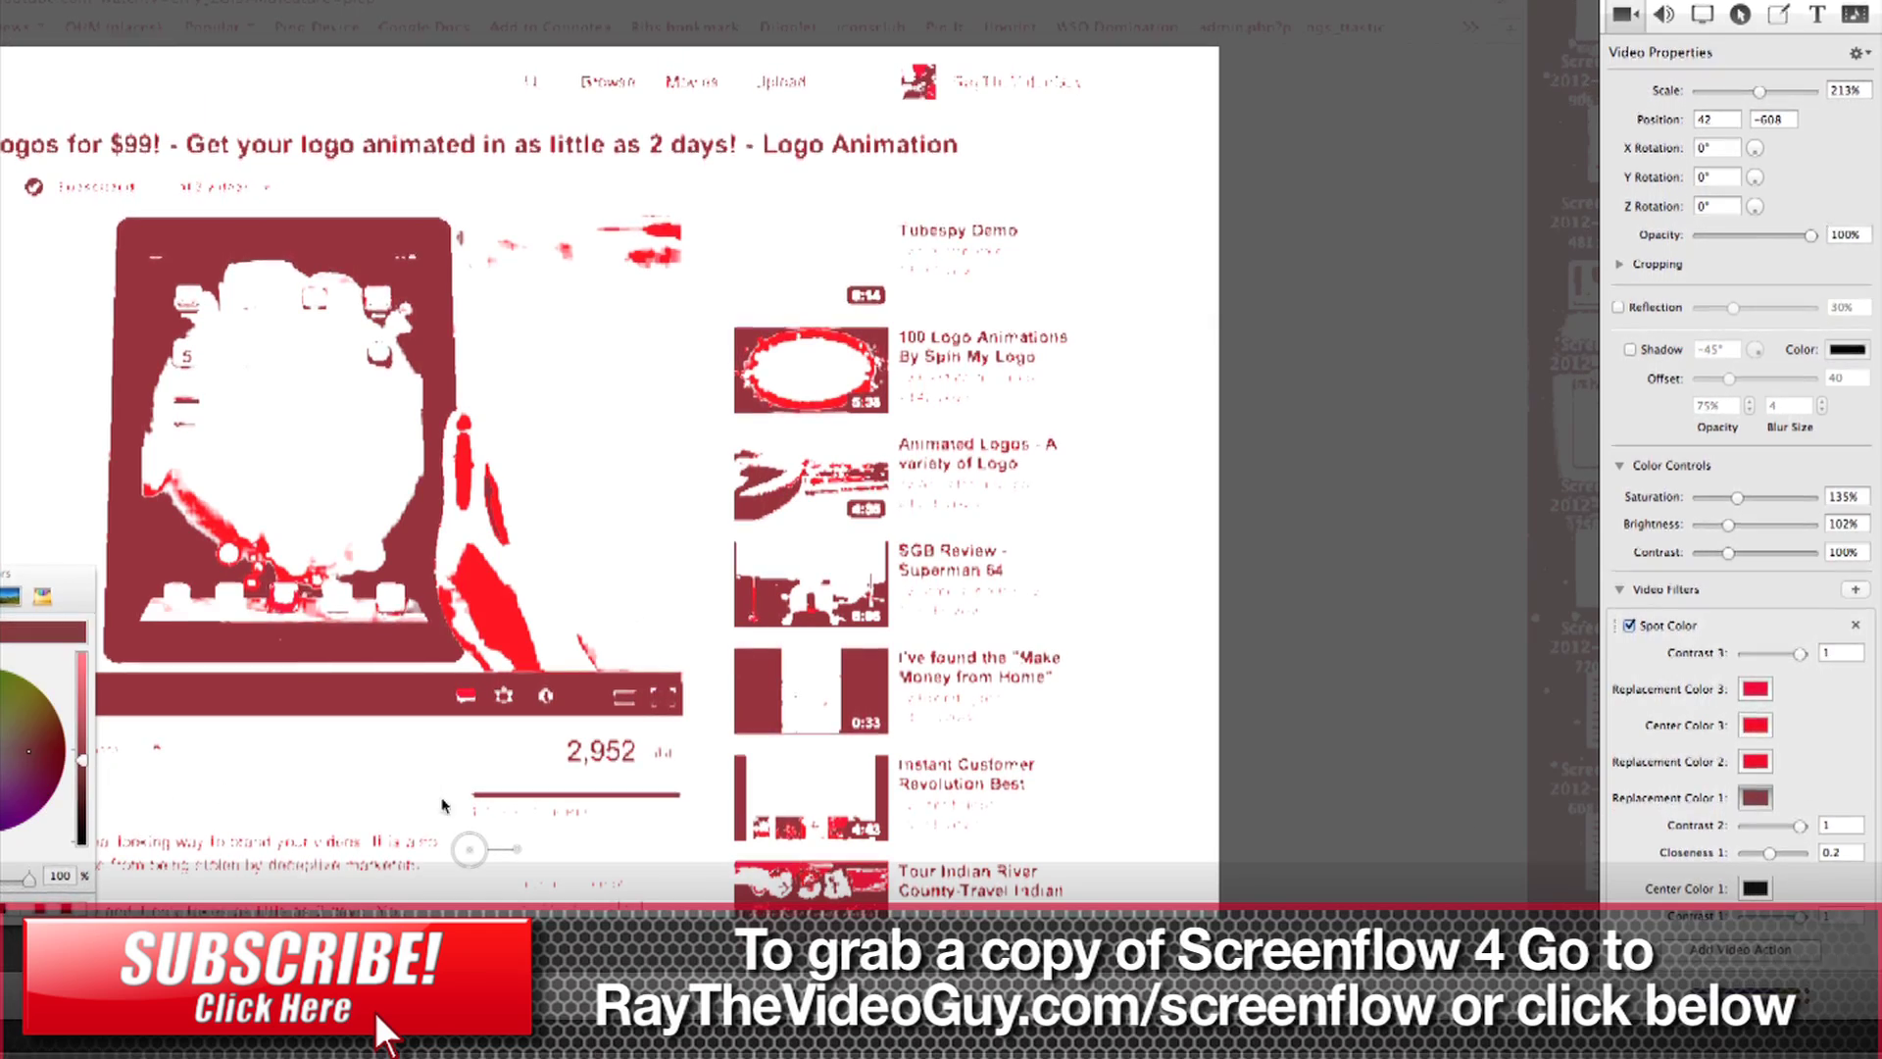
click(97, 784)
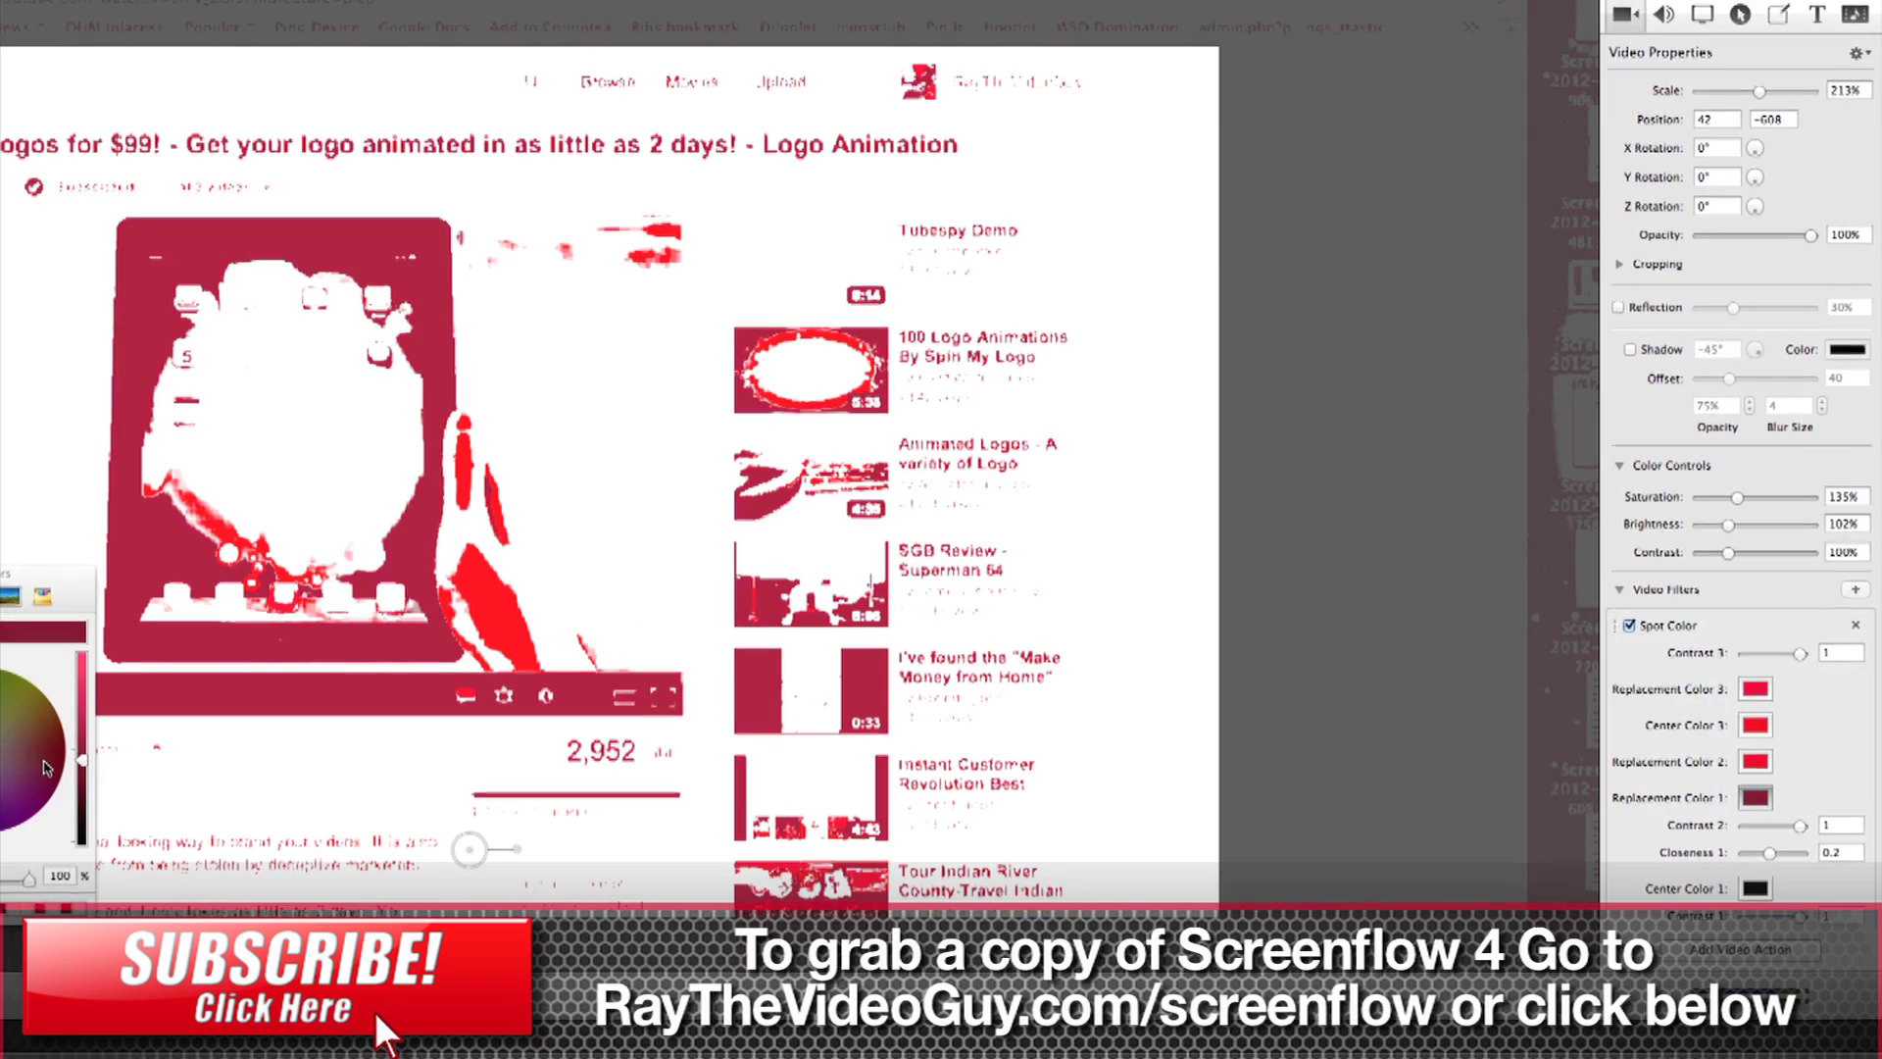
drag(97, 785, 74, 758)
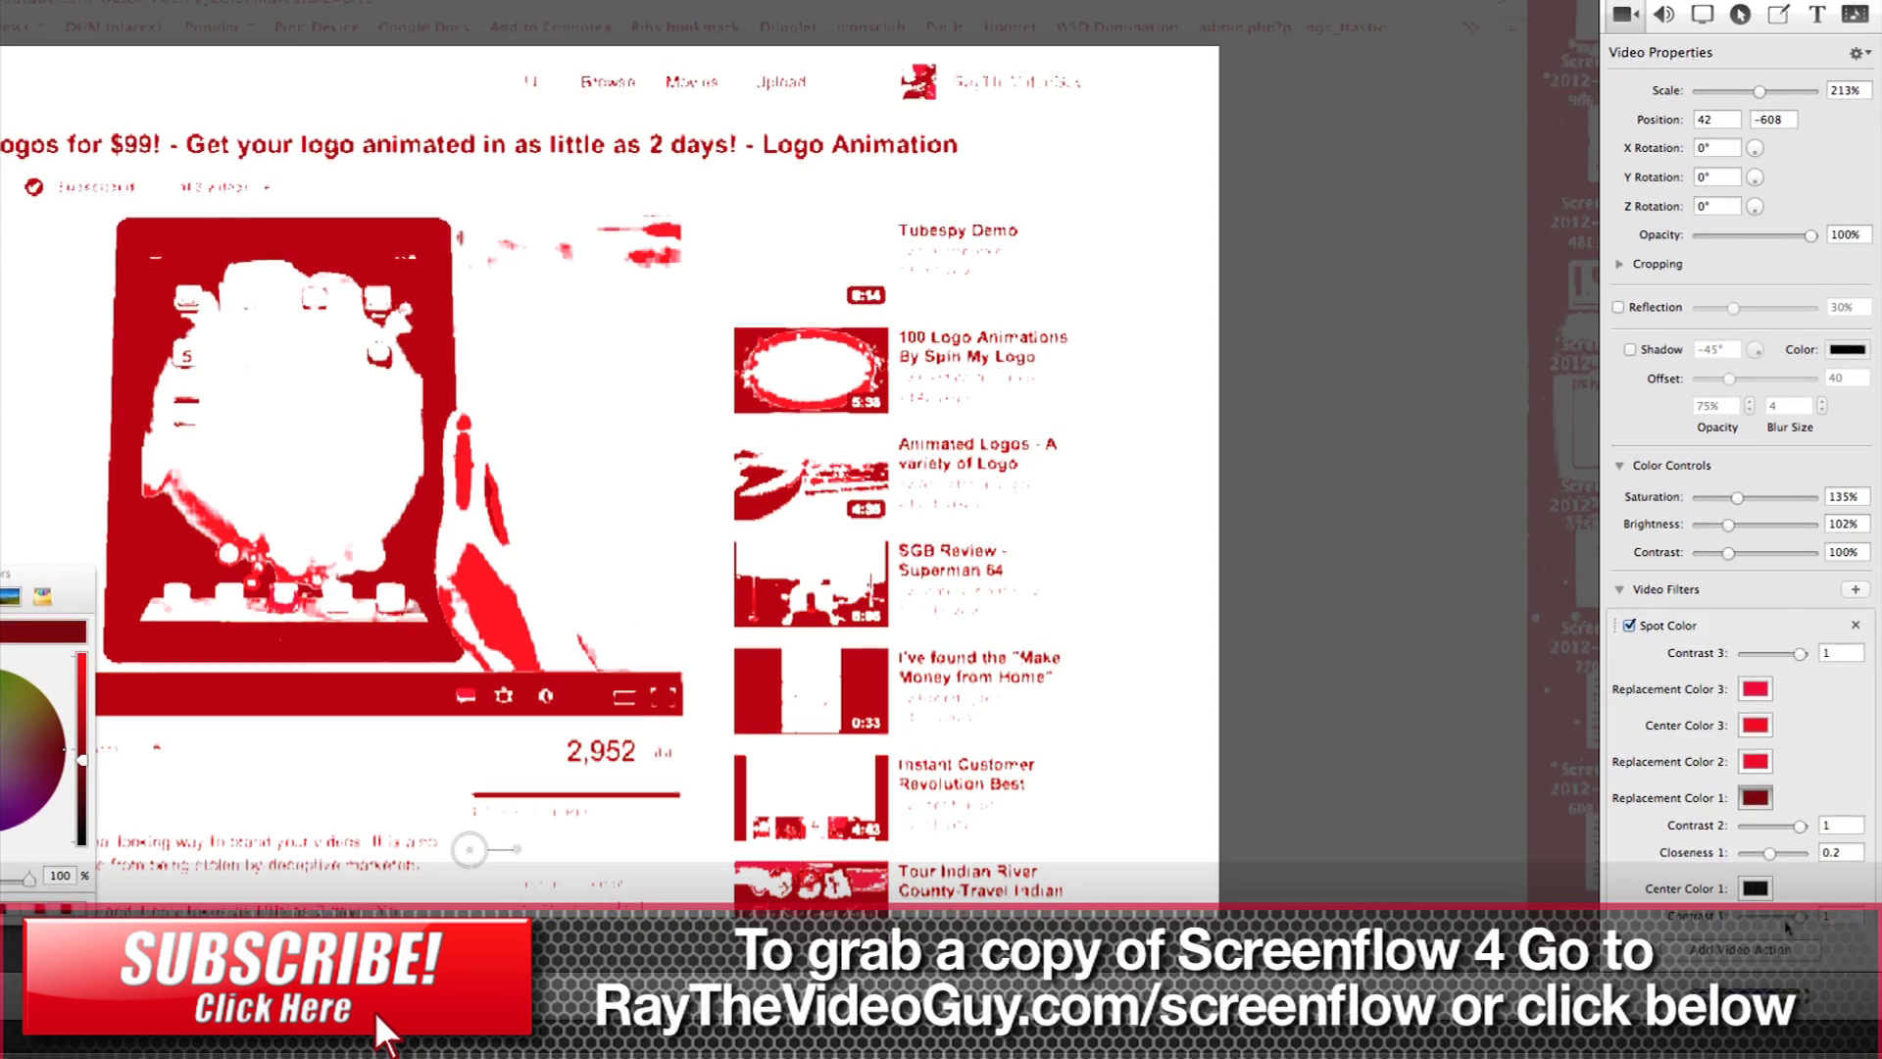
Delete the Spot Color filter without adding another, and return to the media library.
click(1856, 629)
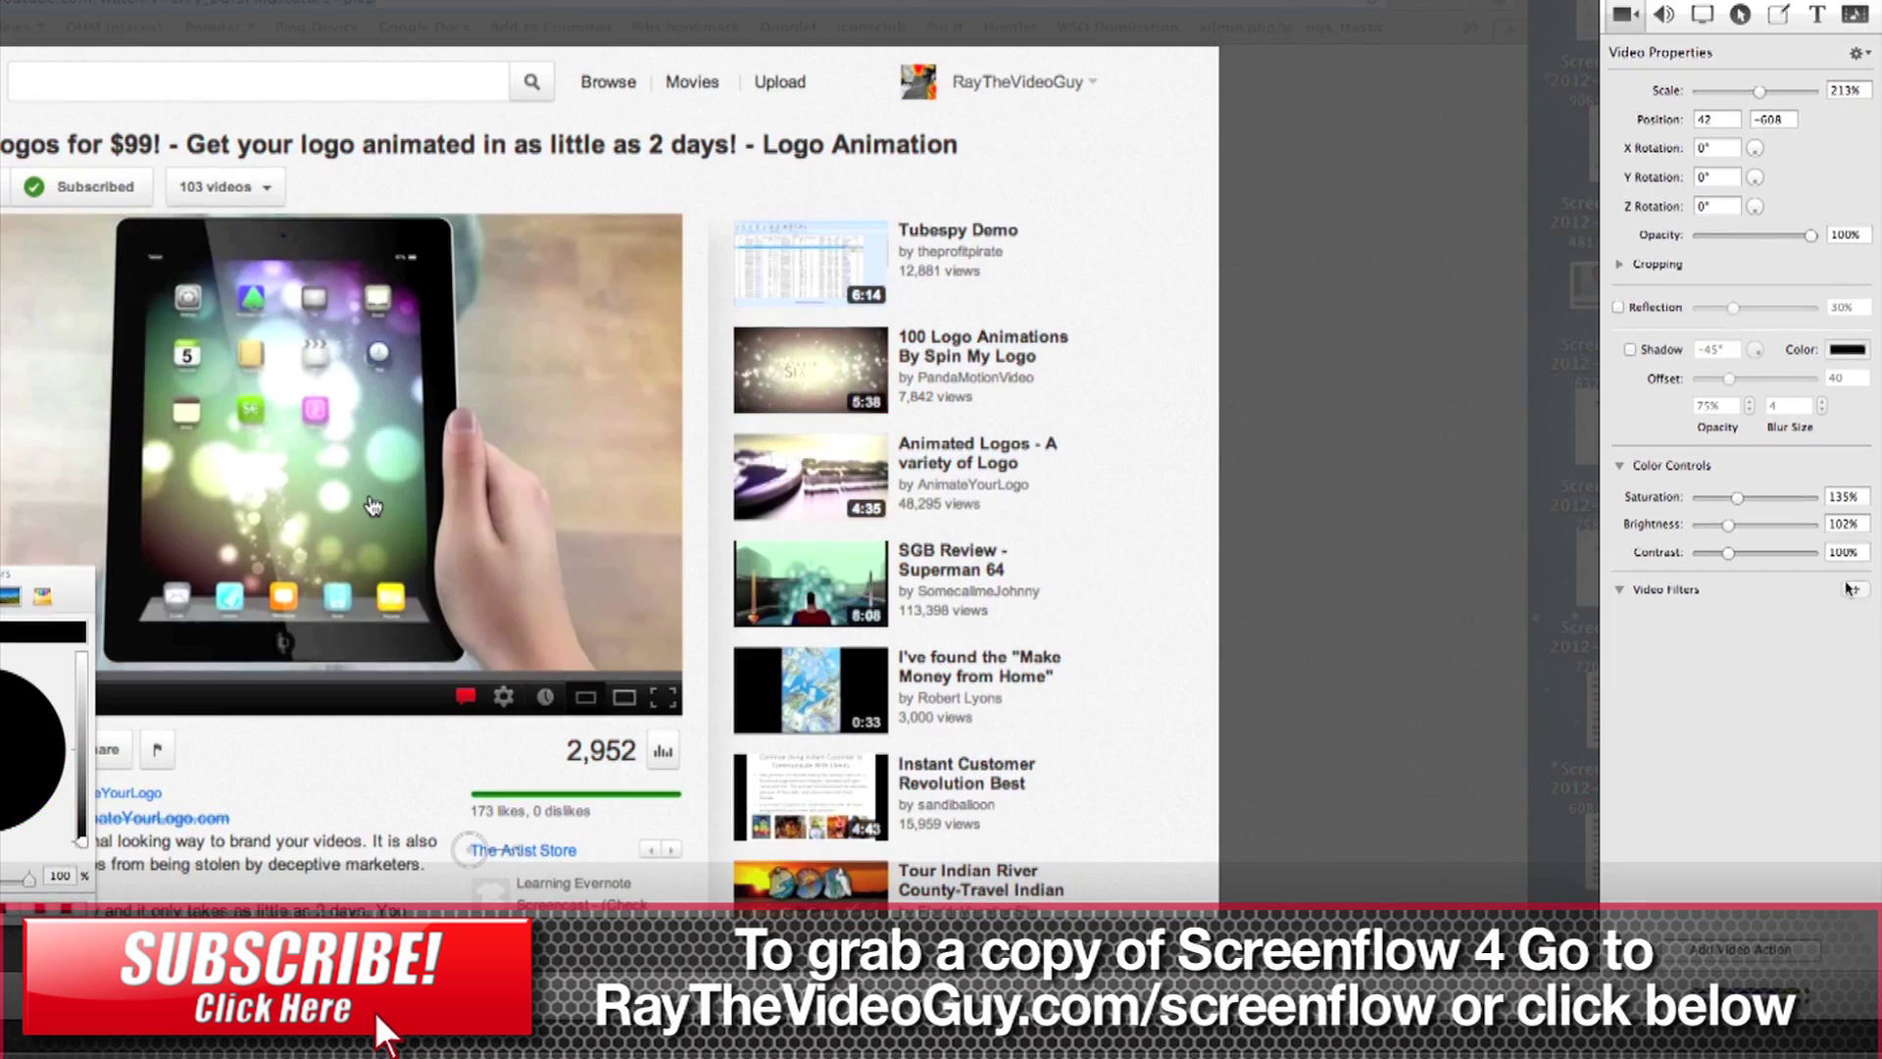
click(1857, 589)
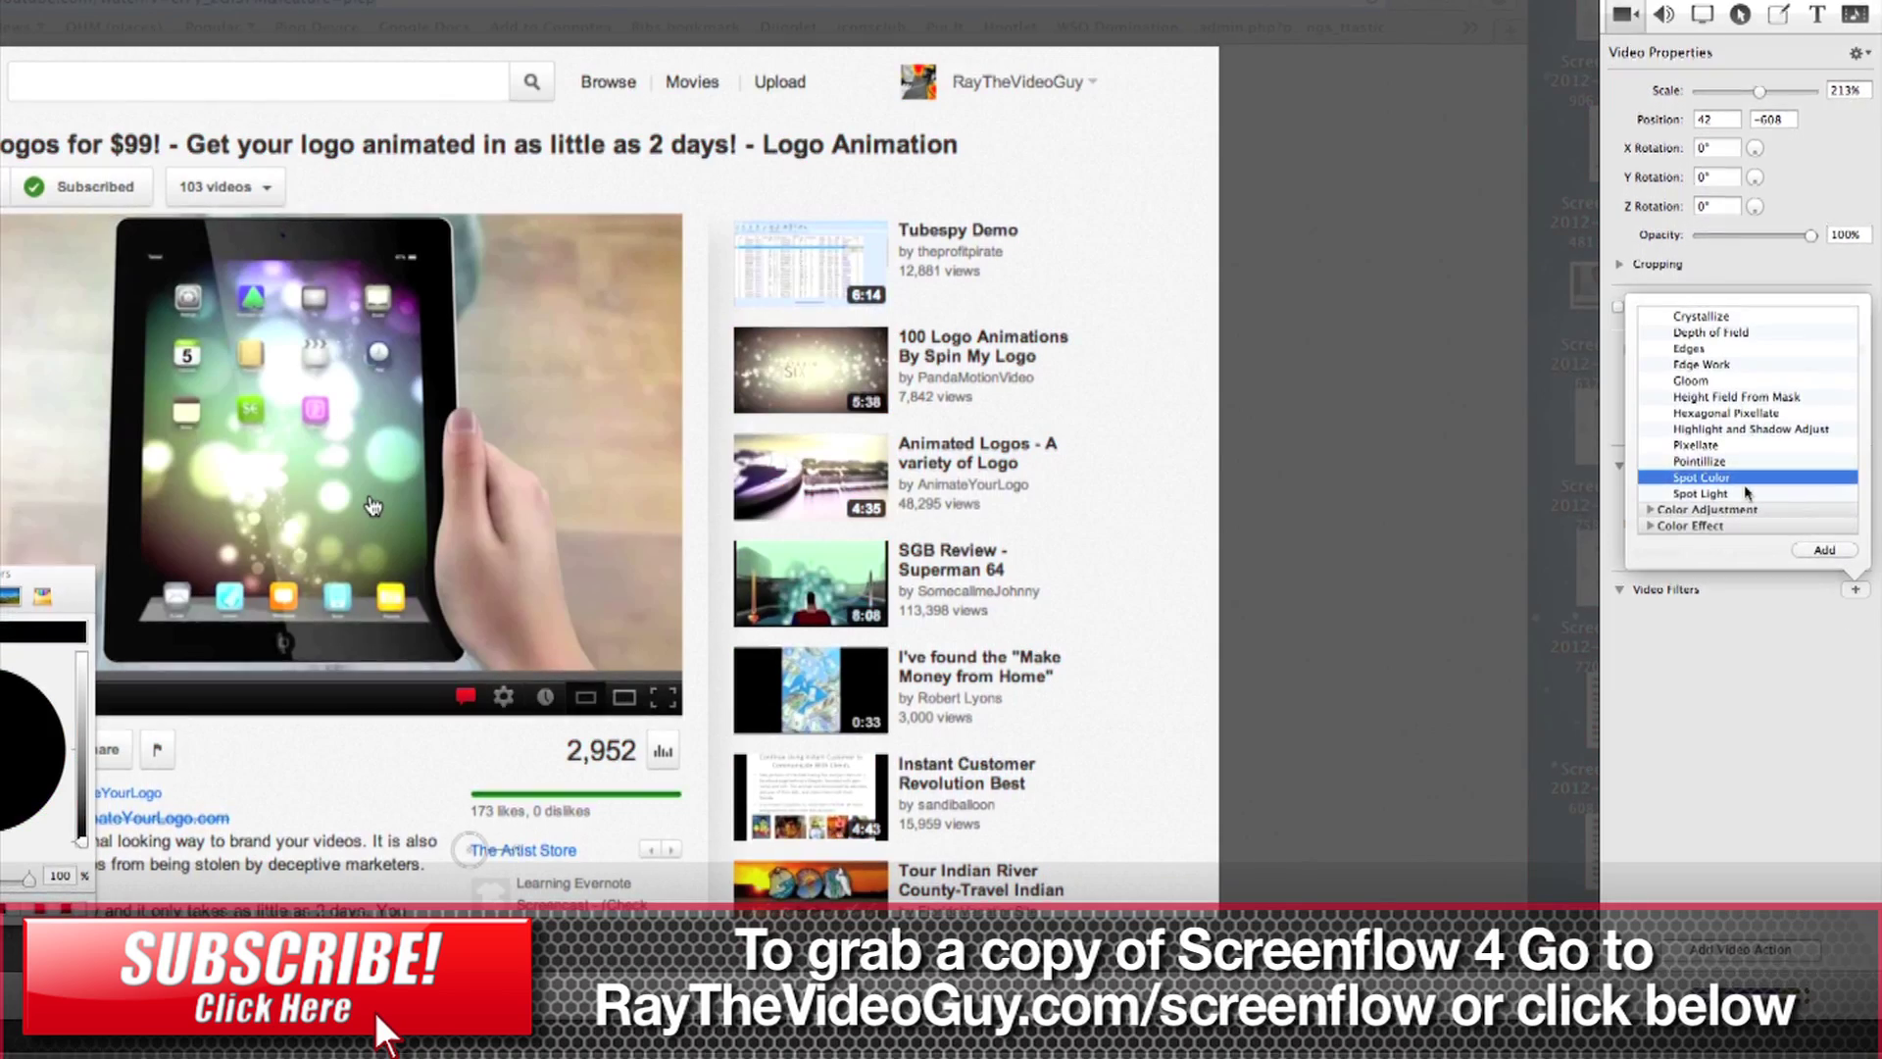
scroll(1746, 493, down, 1)
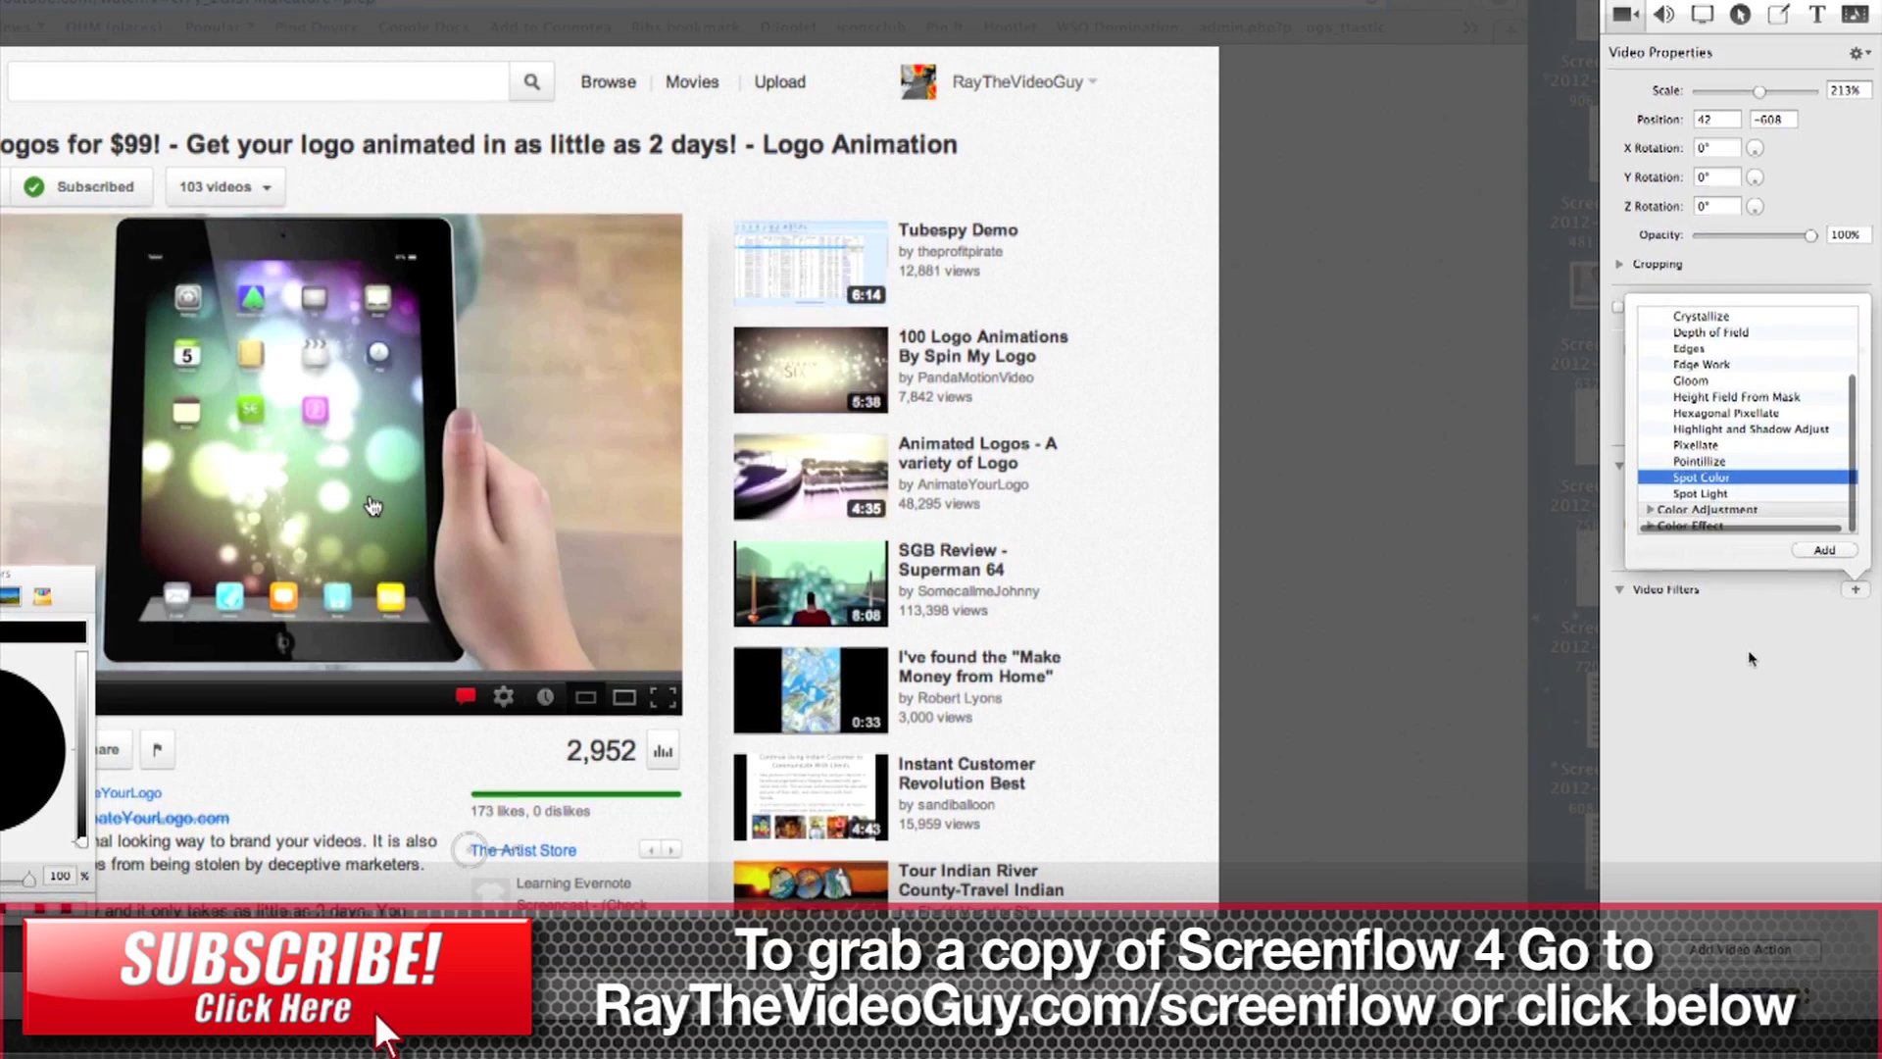
key(Escape)
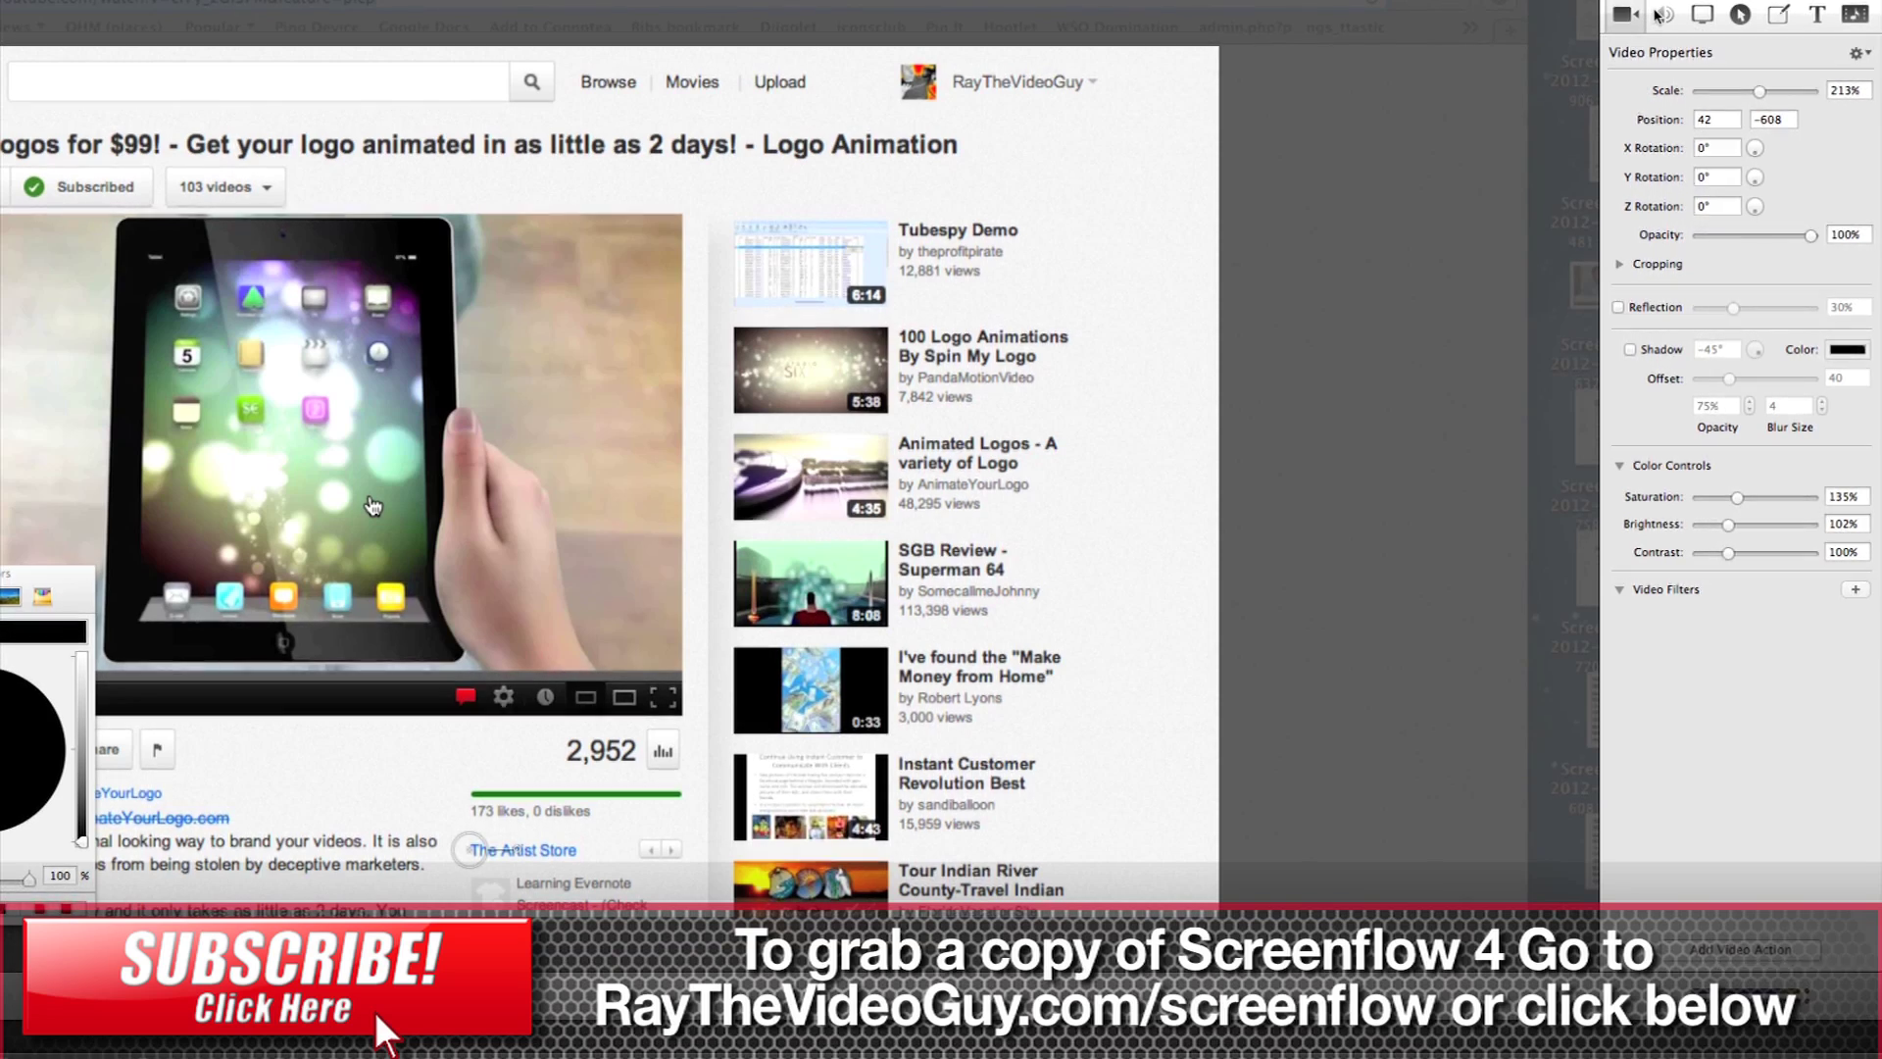
click(1857, 14)
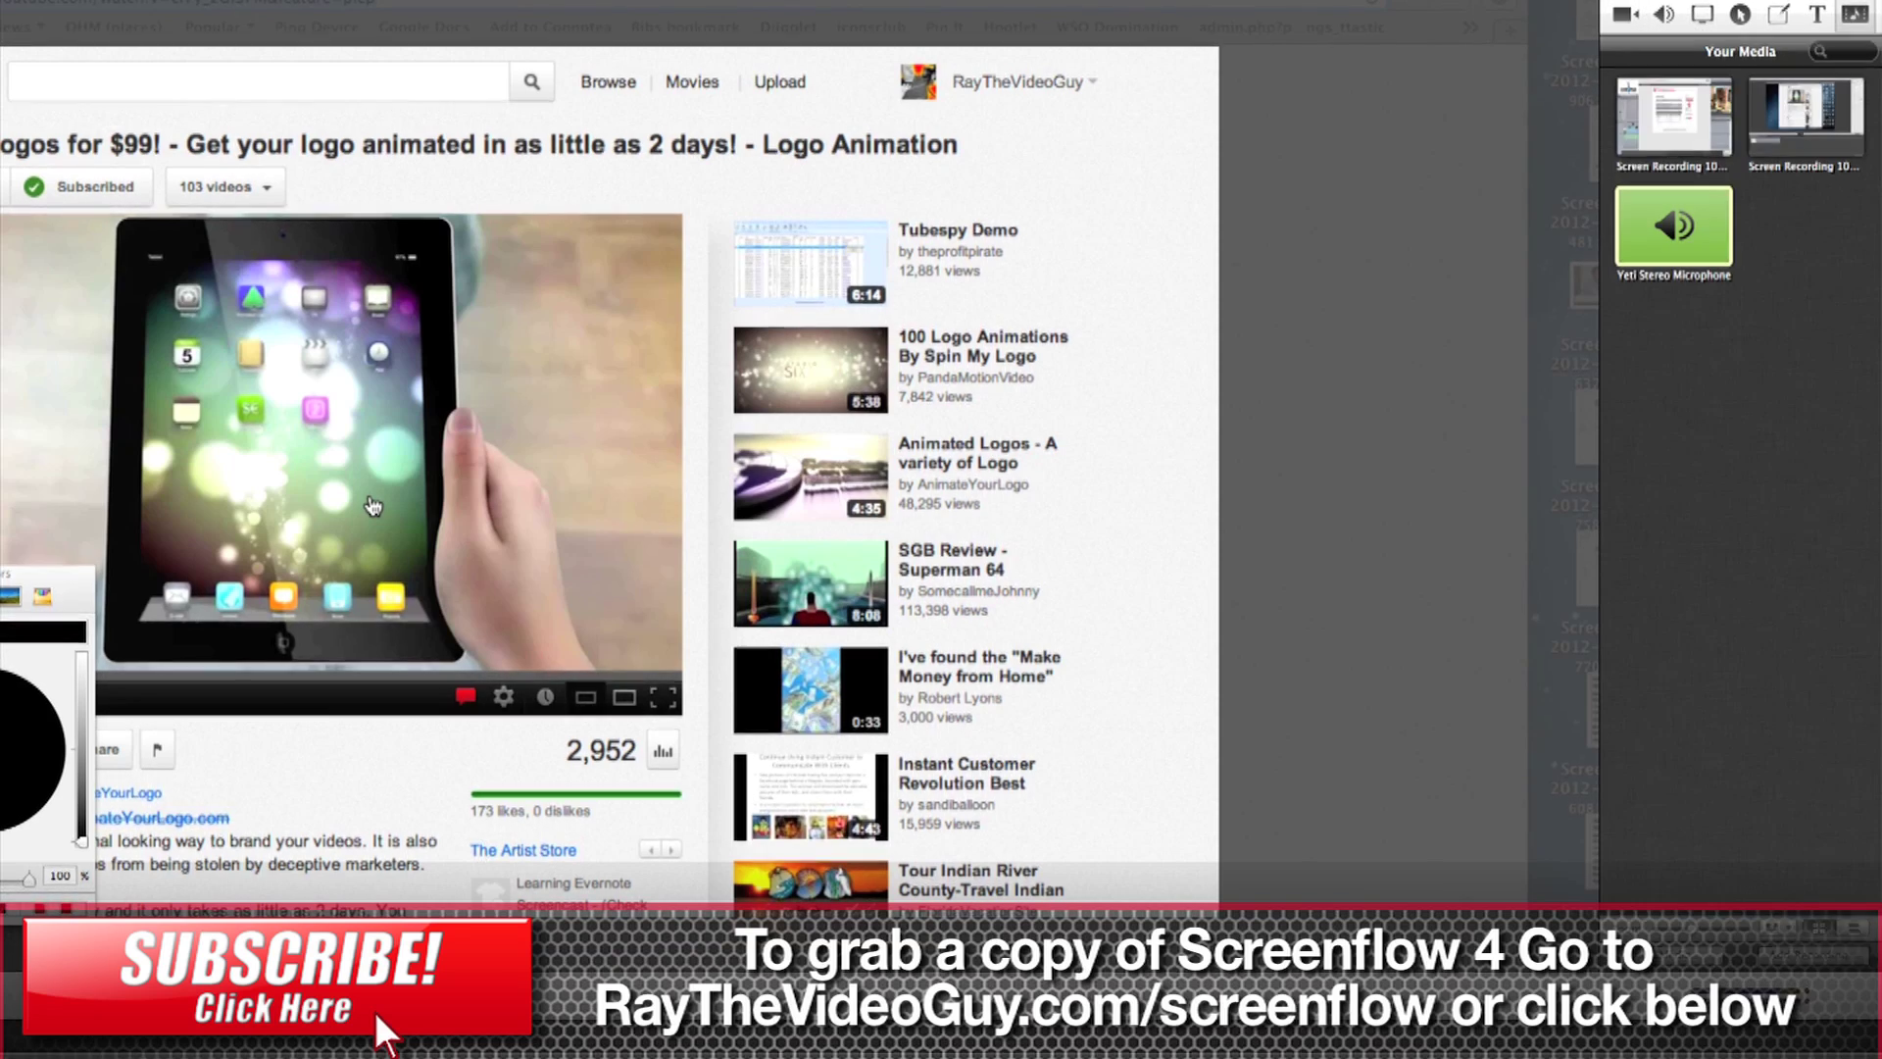
Add AUGraphicEQ to the clip's audio with 25 Hz at -5, then delete it.
click(1663, 13)
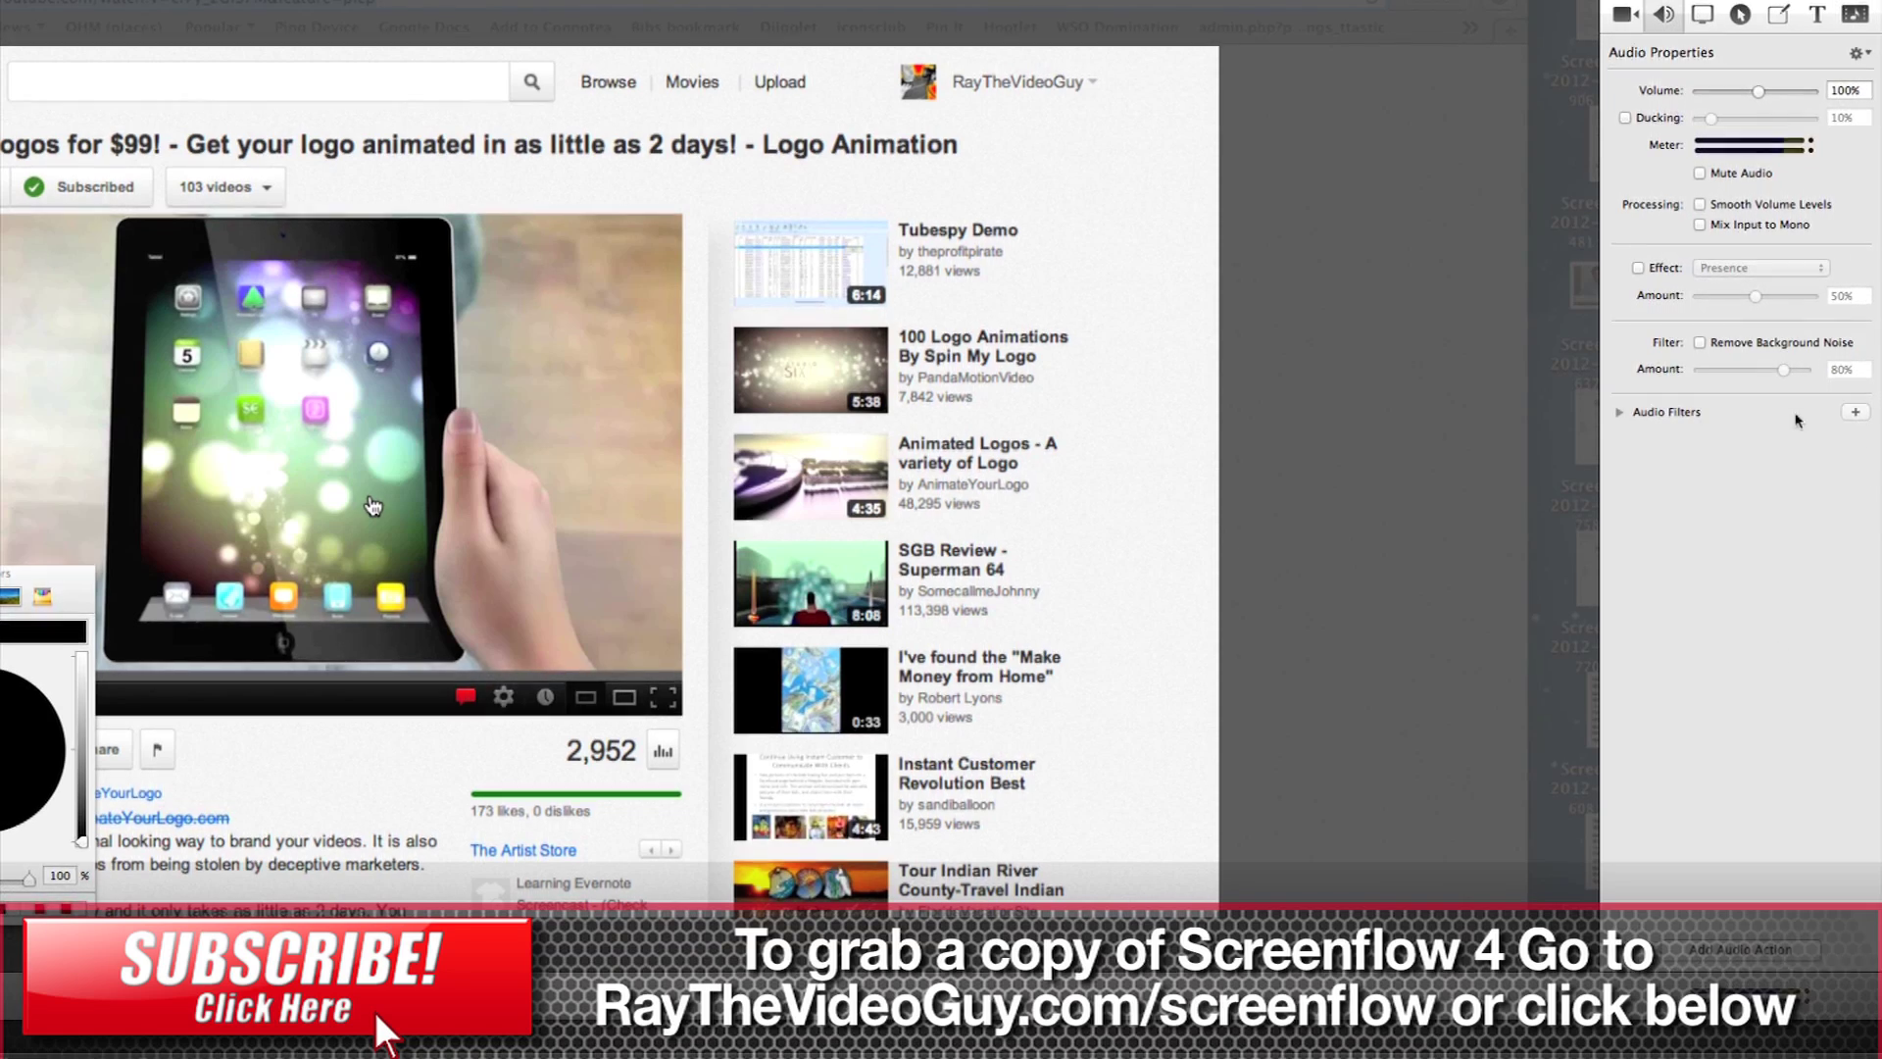
click(1860, 414)
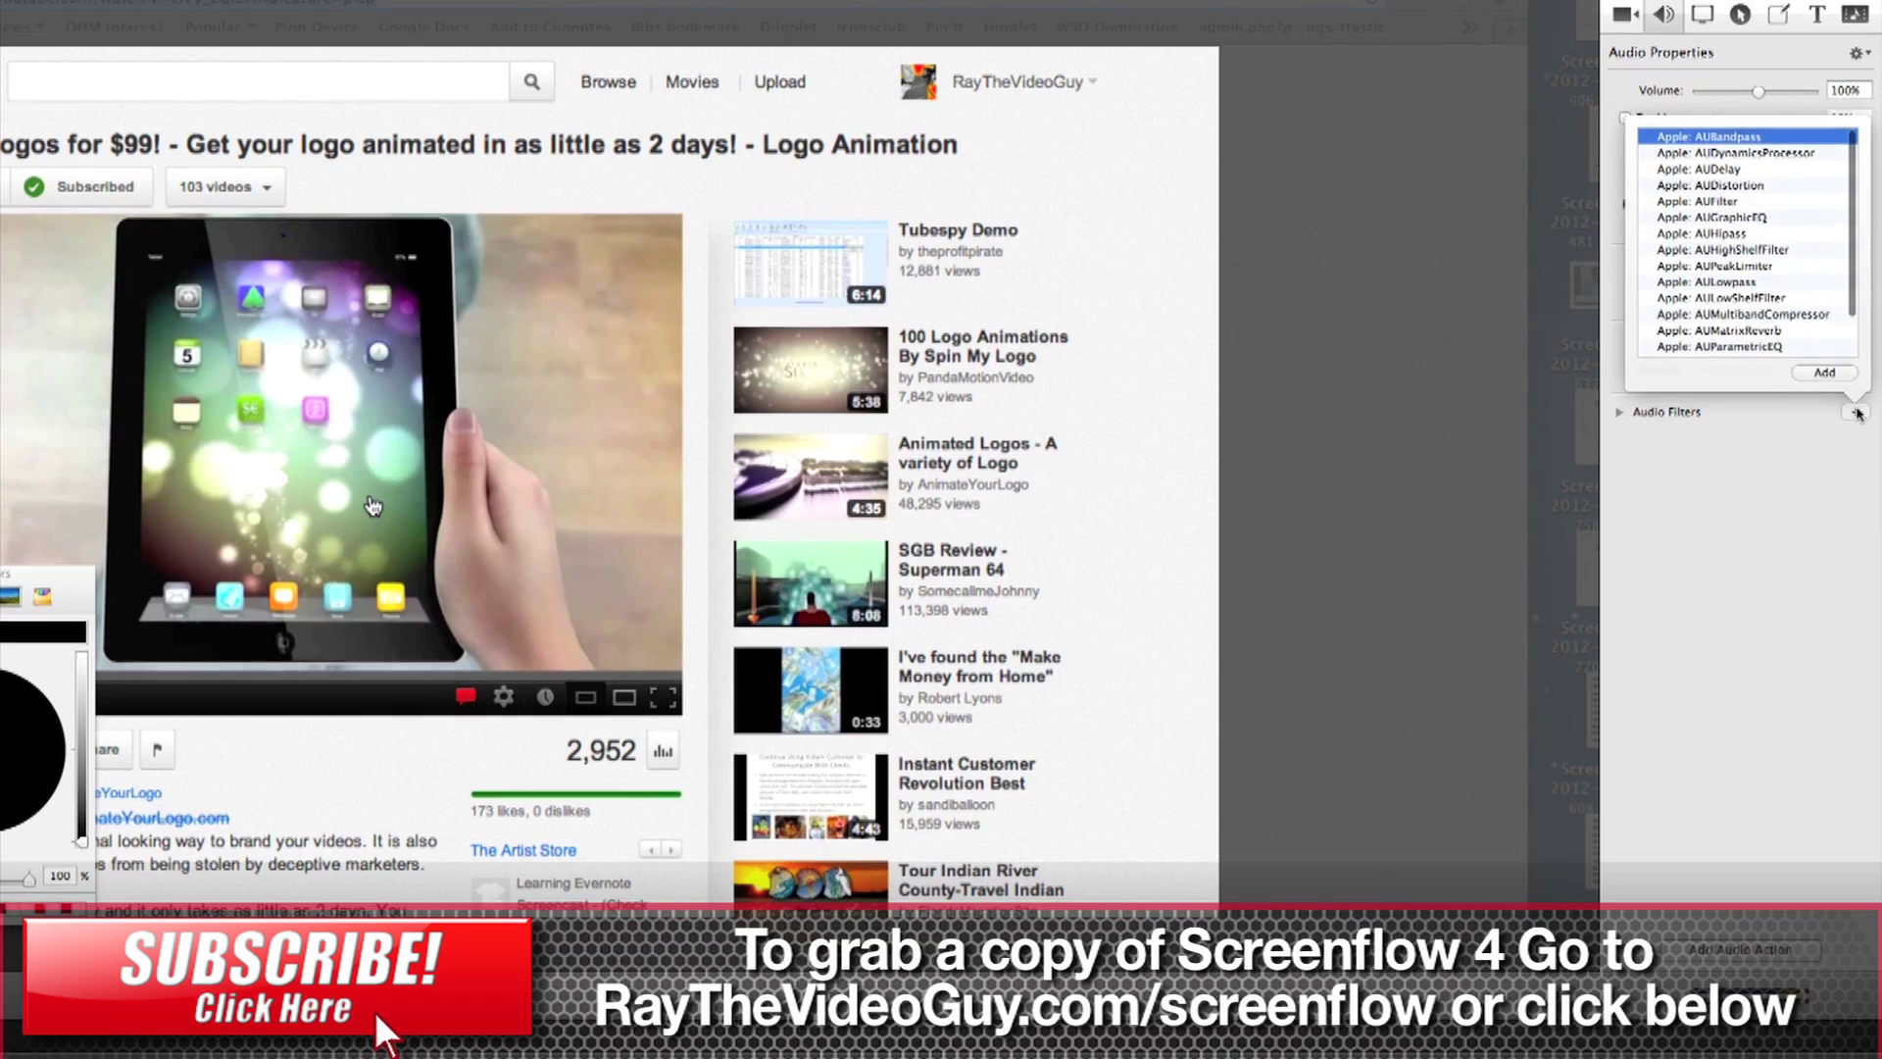
scroll(1759, 295, down, 3)
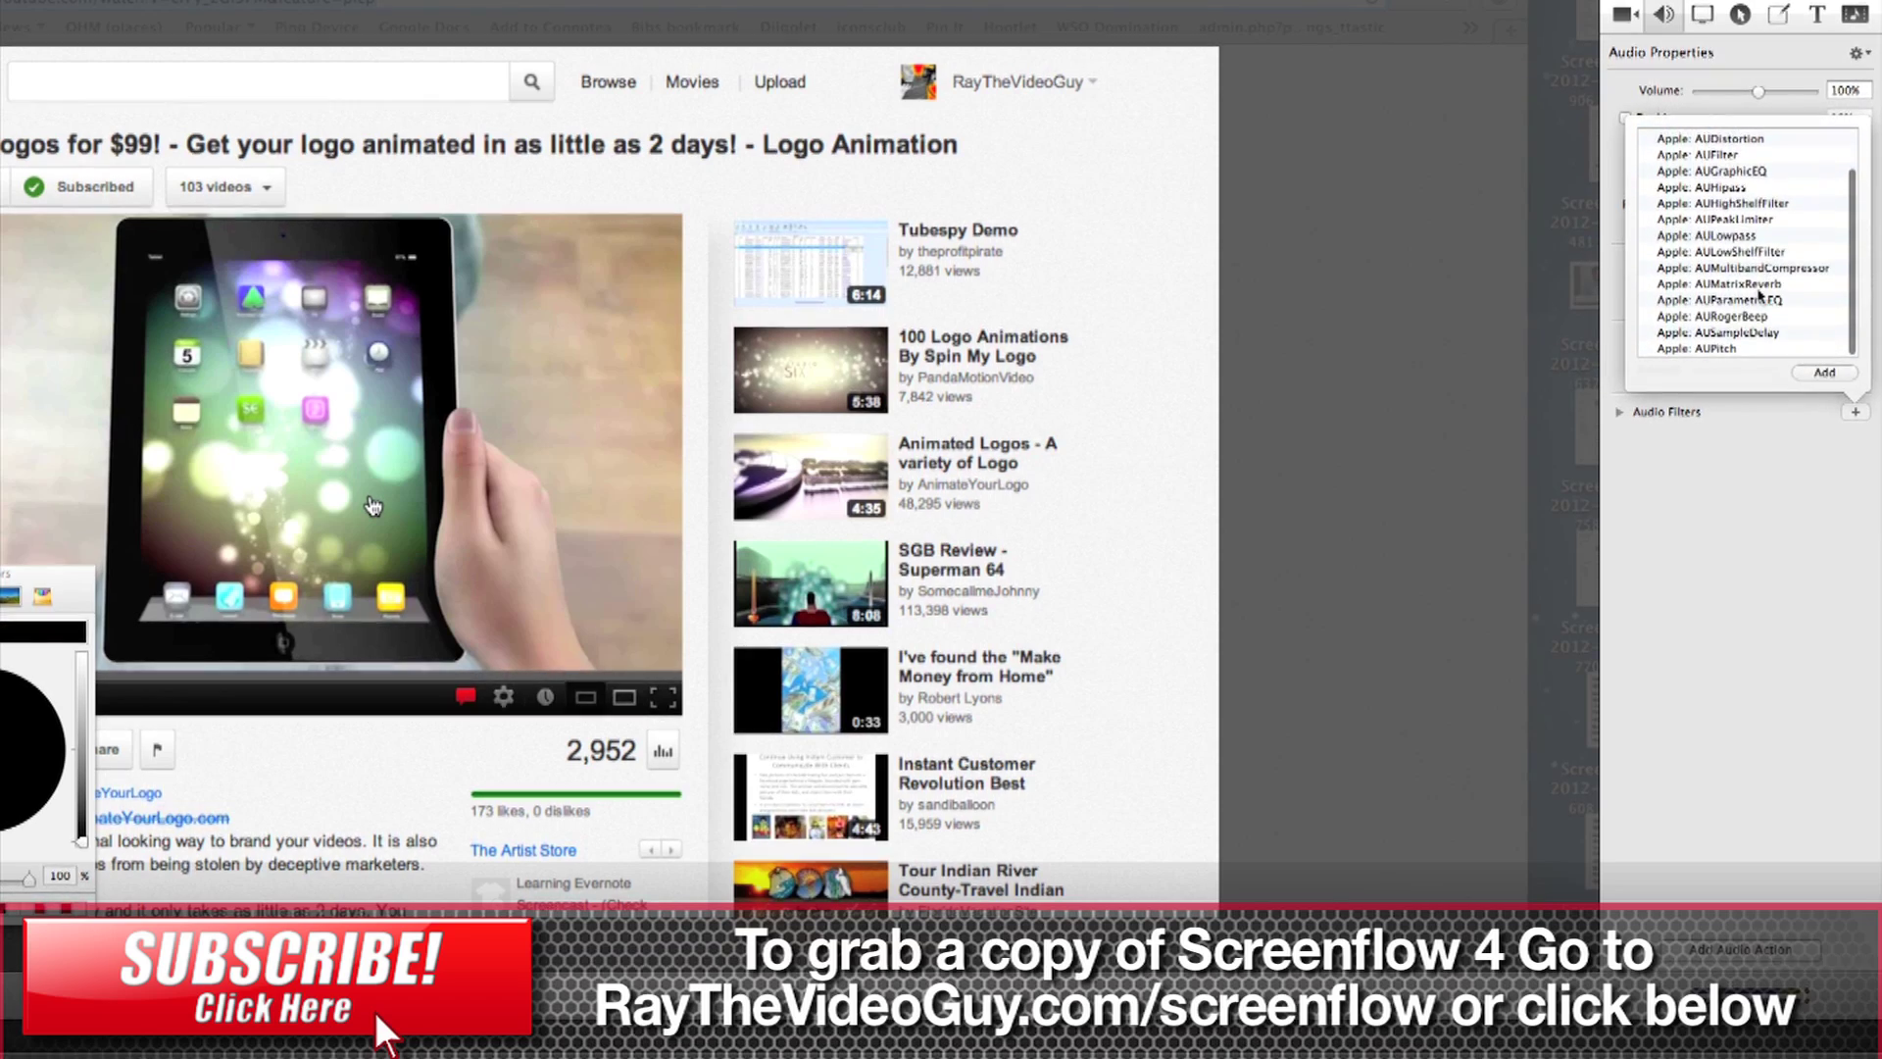
scroll(1760, 294, up, 1)
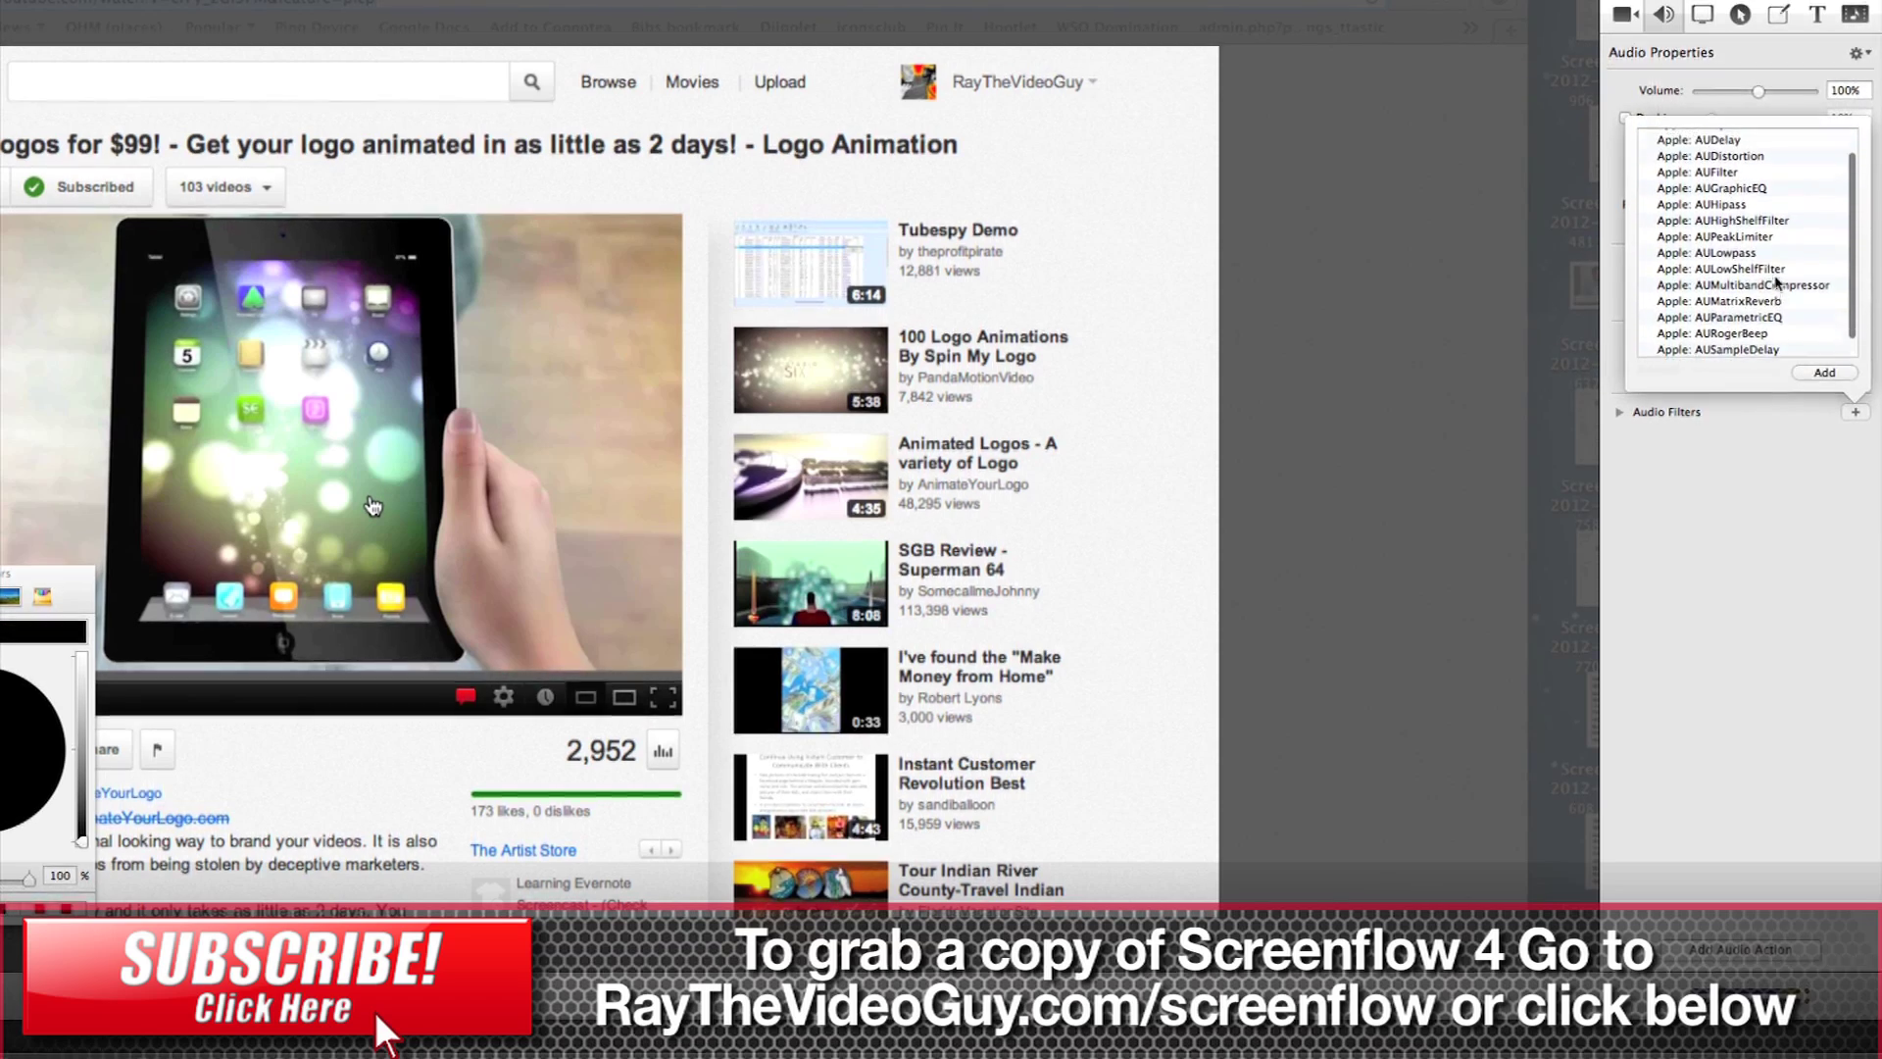
scroll(1778, 283, up, 1)
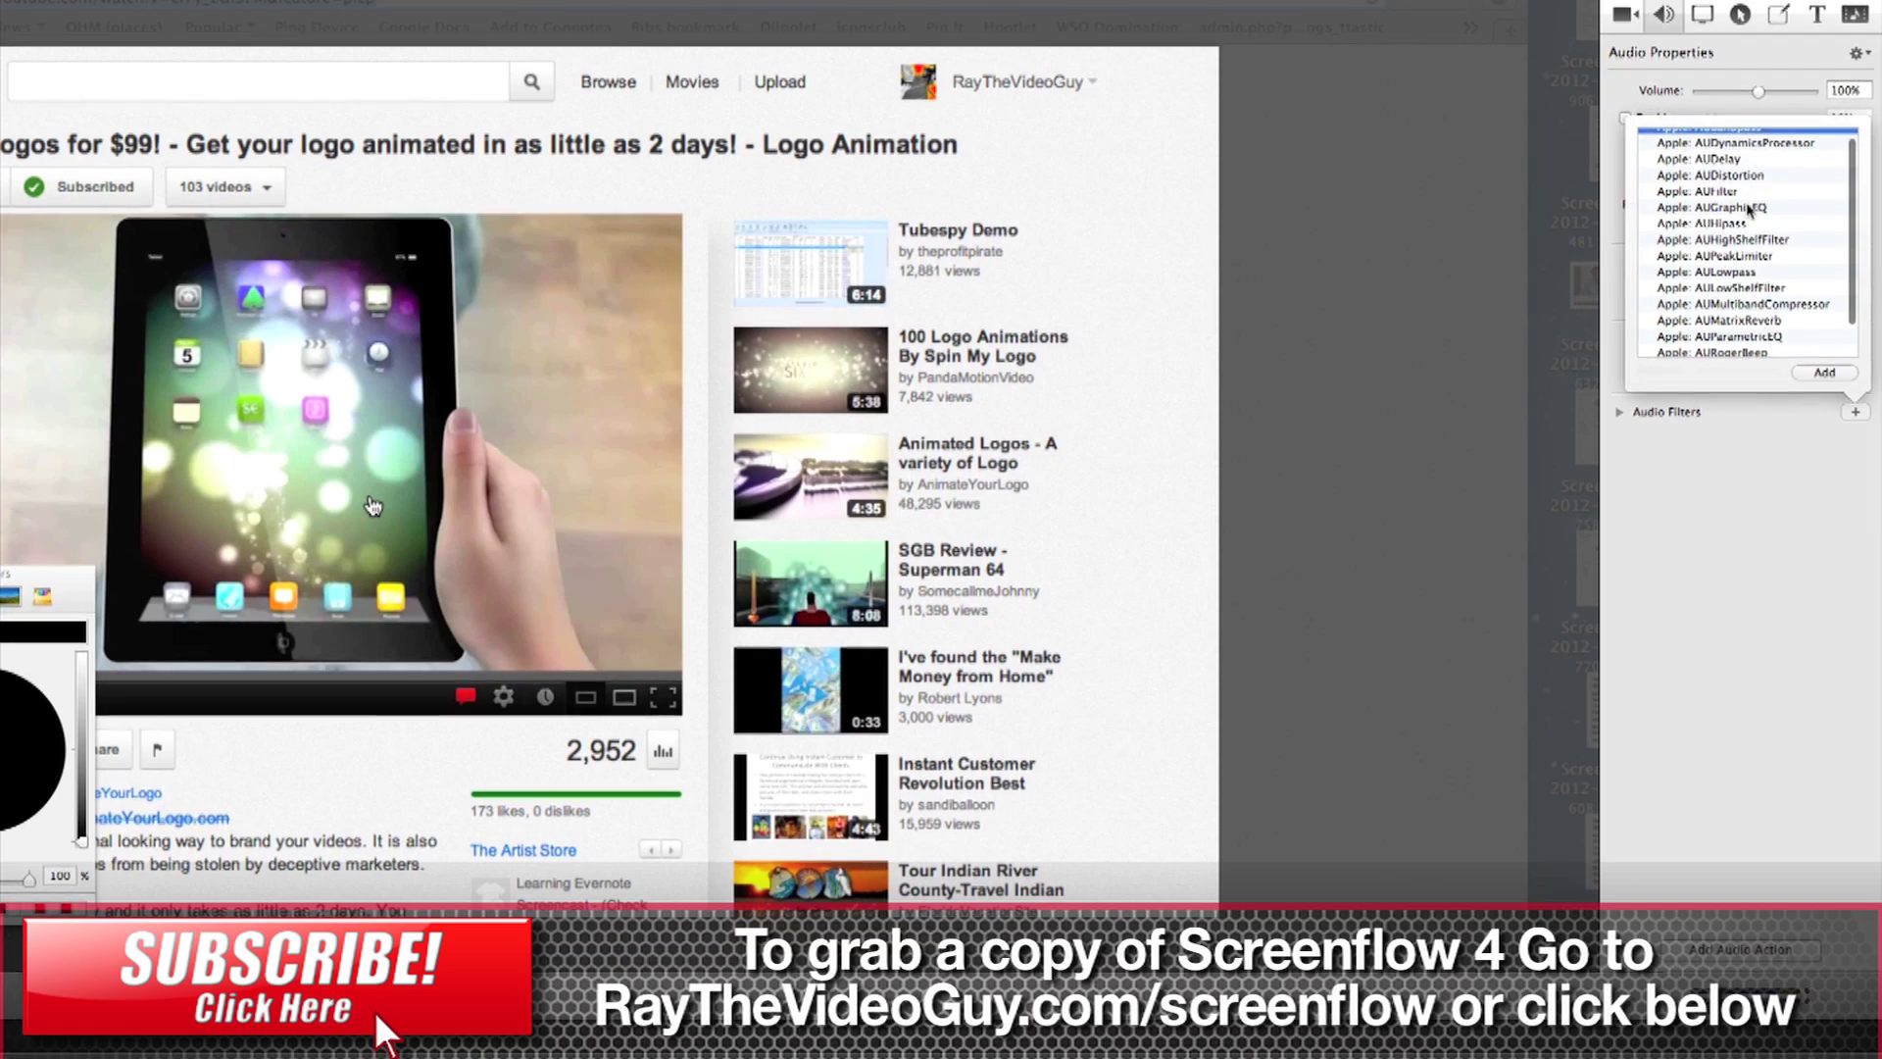
click(1722, 208)
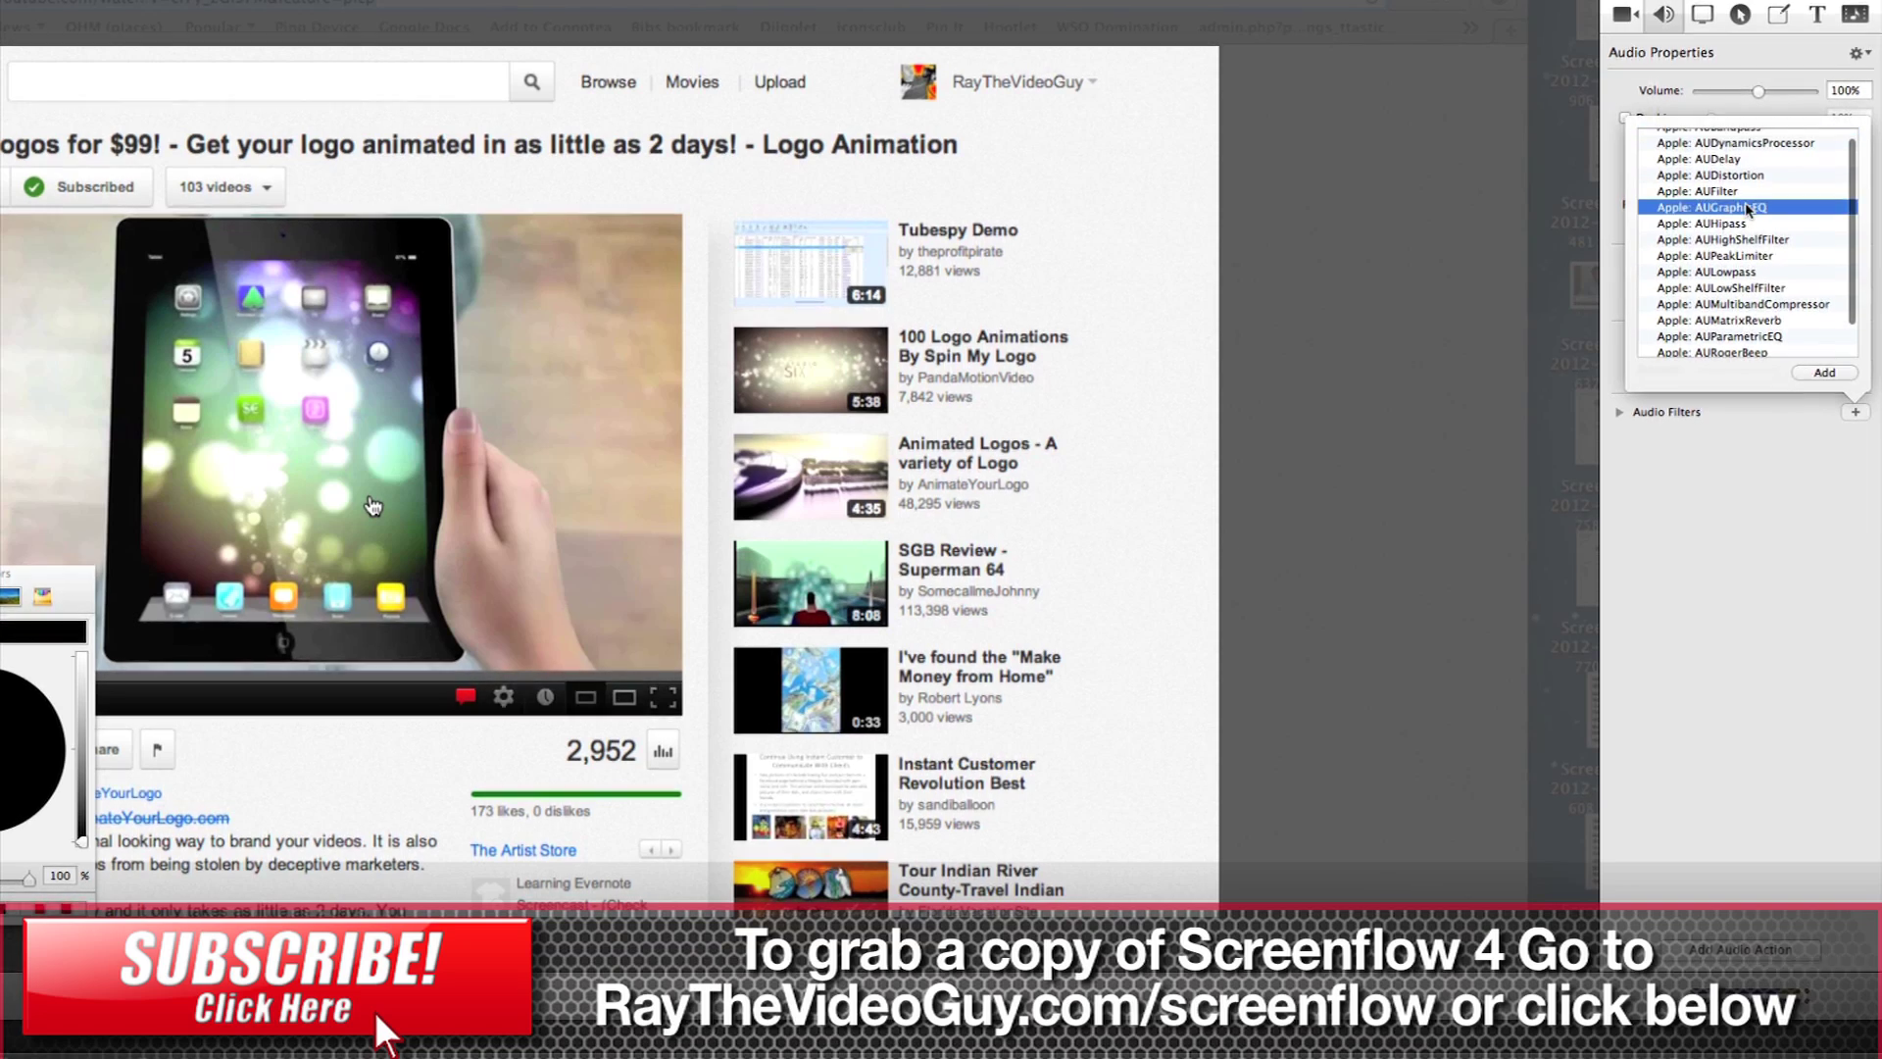
click(1813, 375)
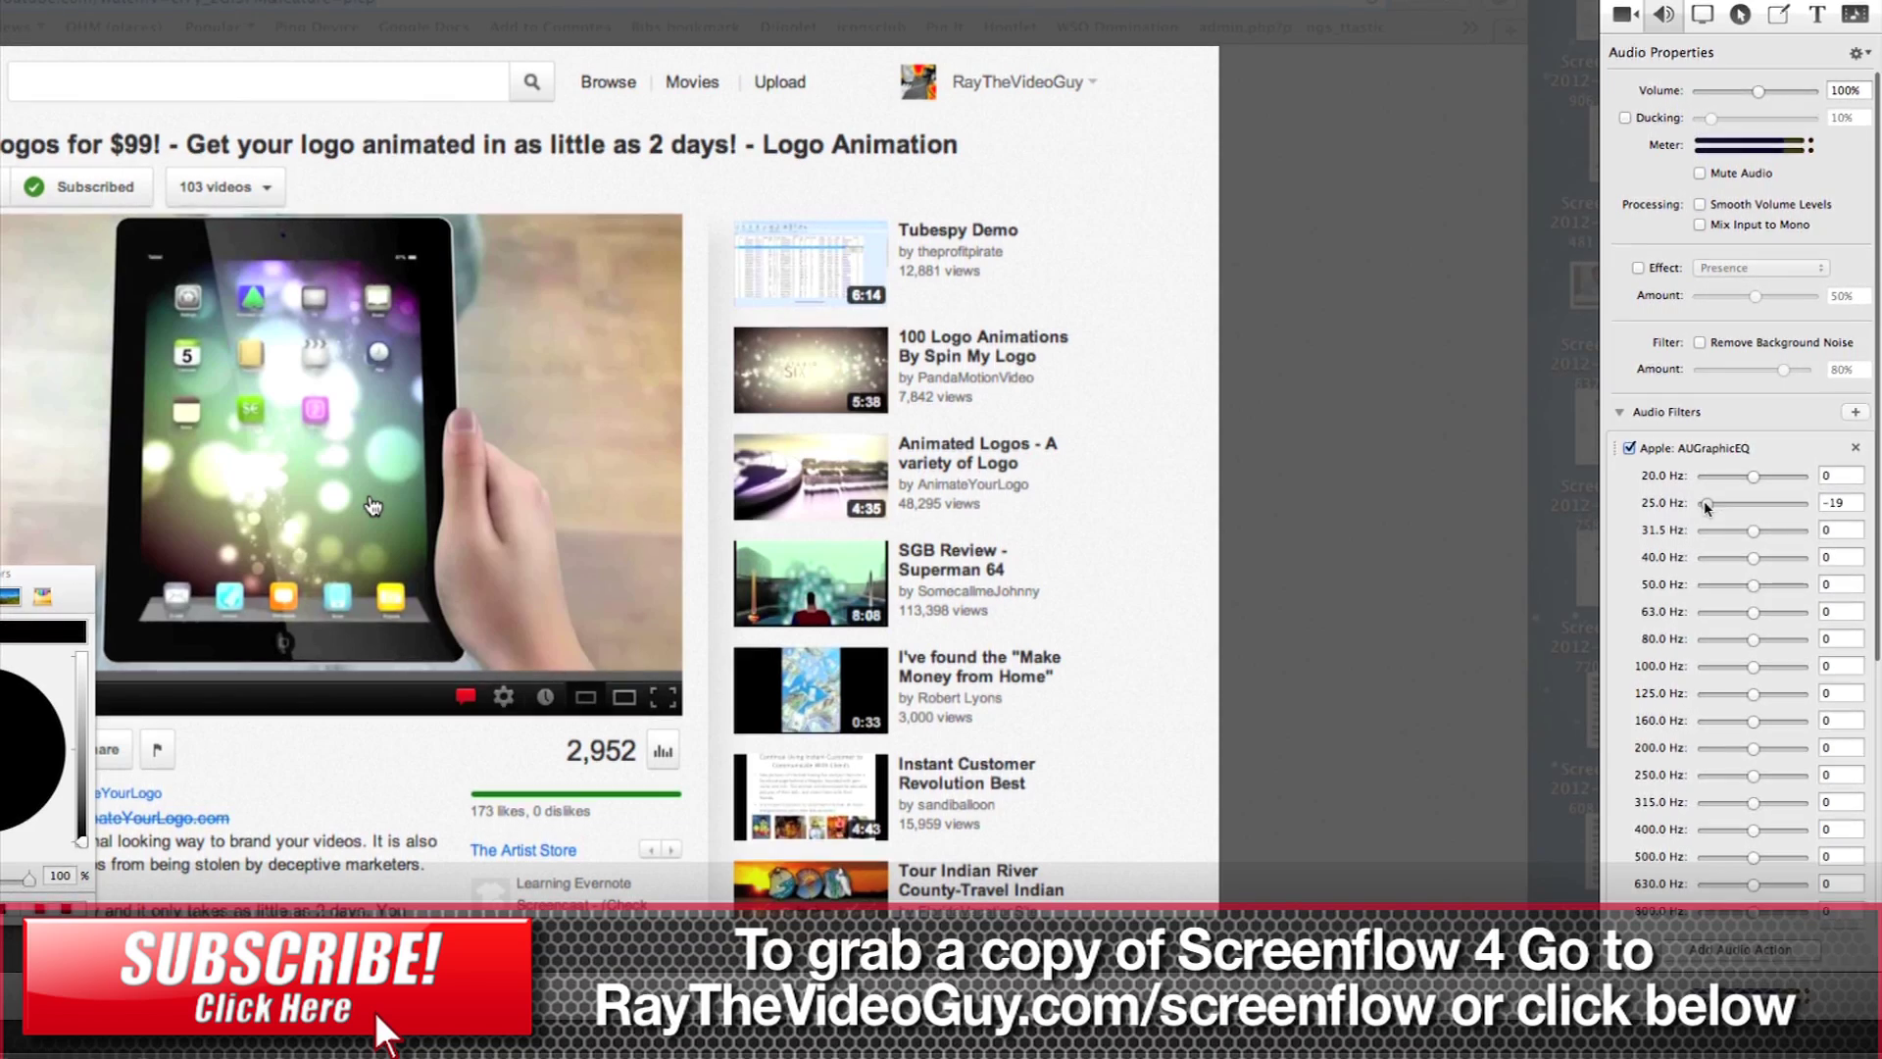
drag(1750, 504, 1742, 506)
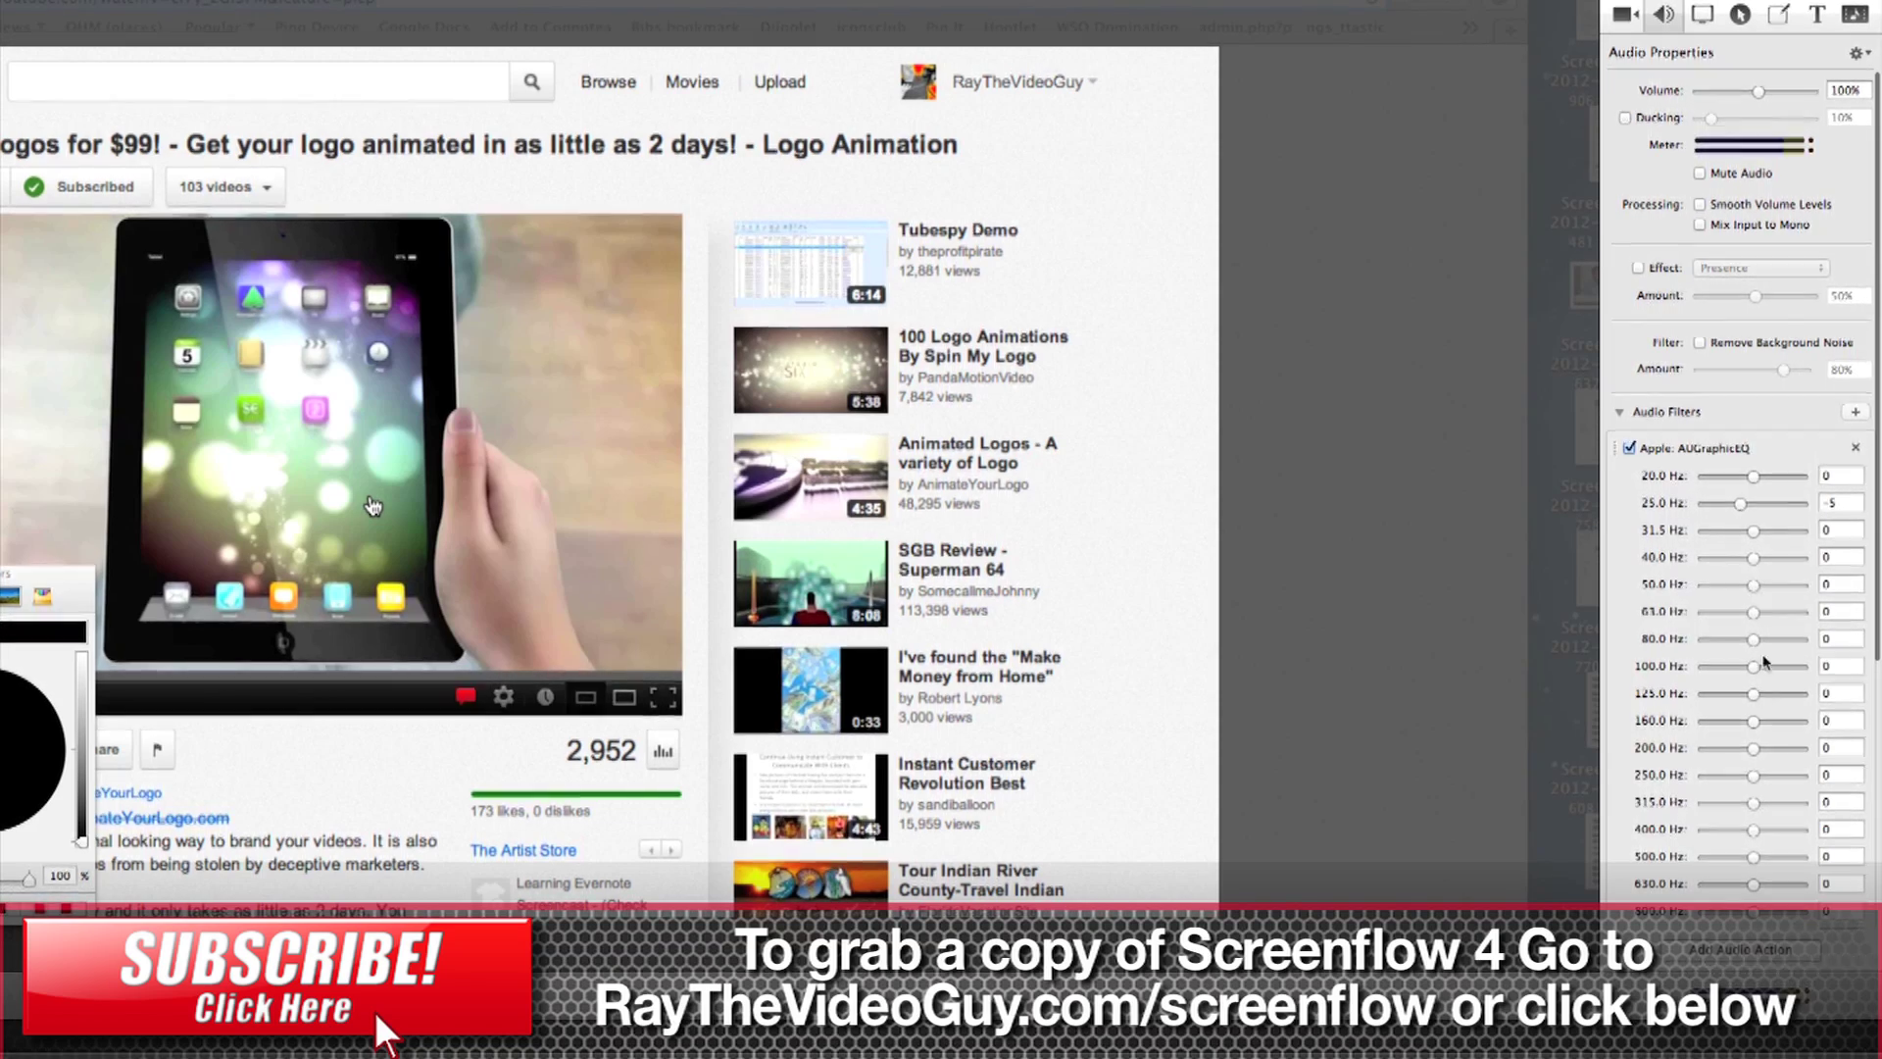
click(1856, 447)
click(1855, 414)
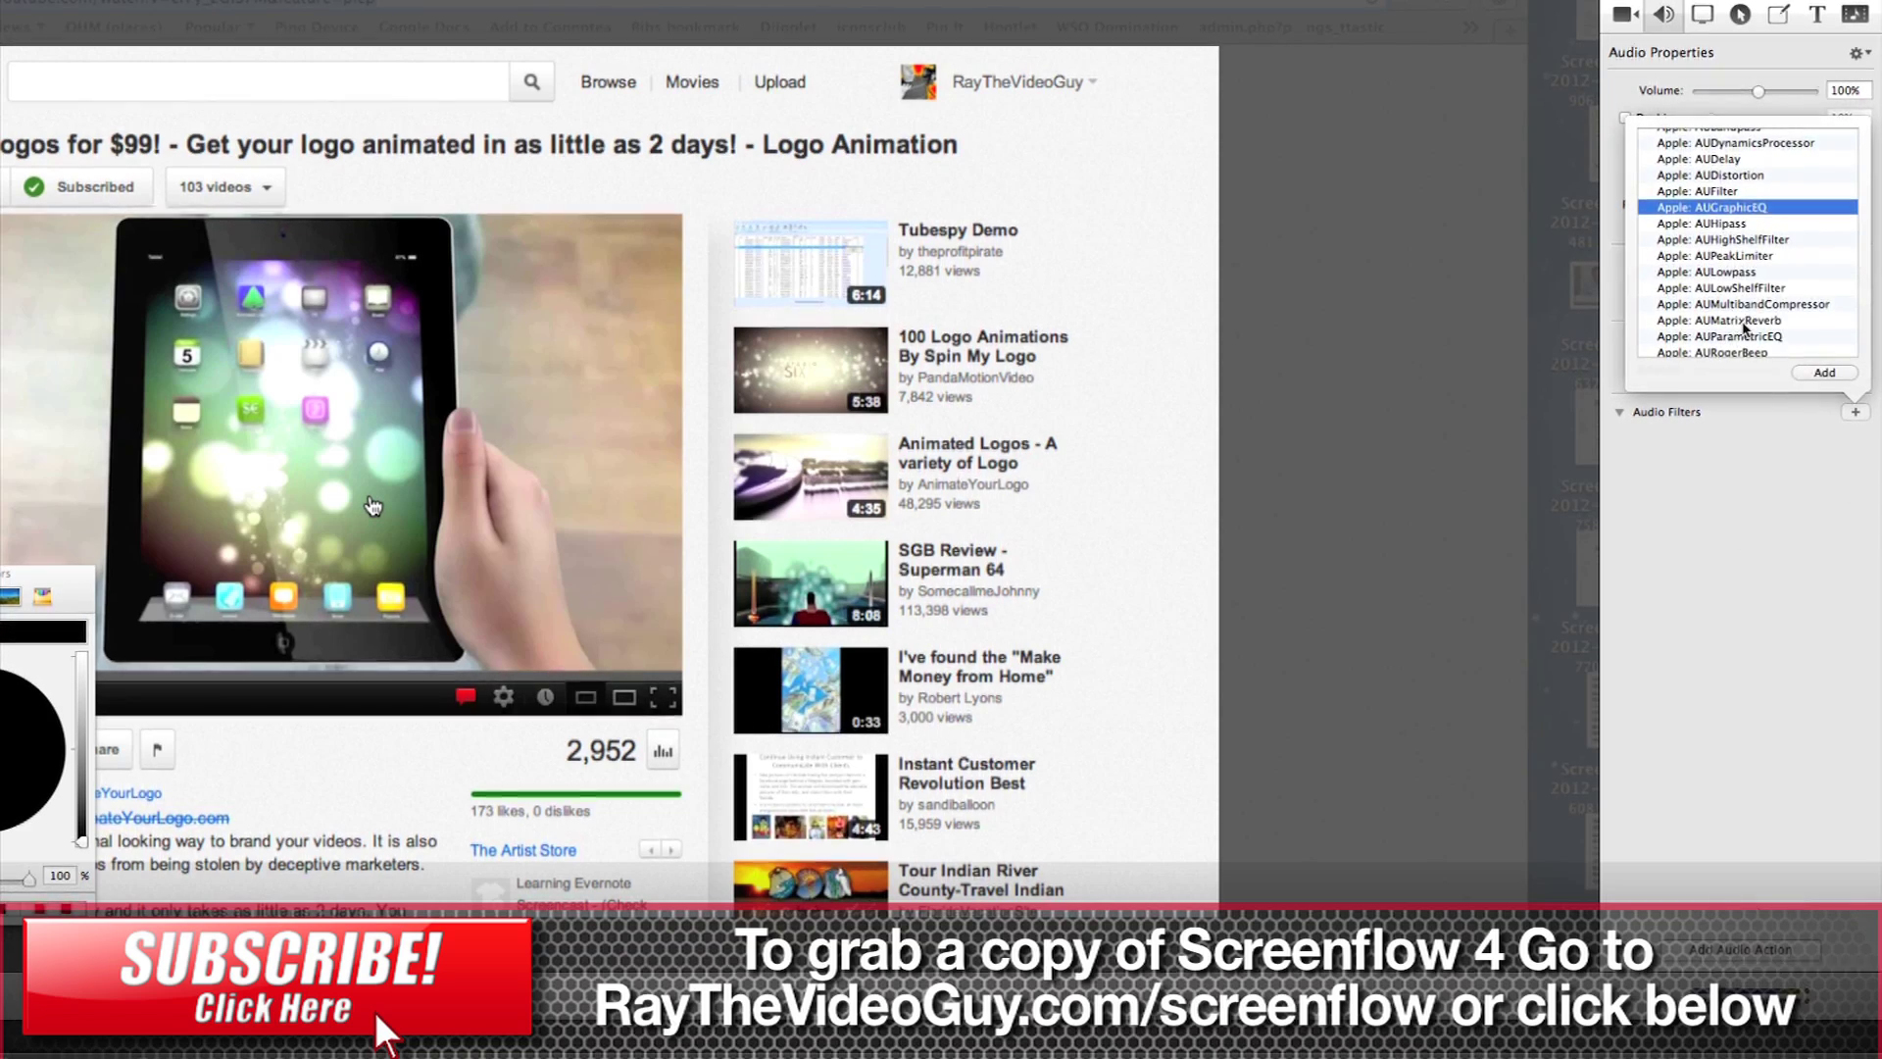
scroll(1738, 339, down, 1)
scroll(1738, 340, down, 1)
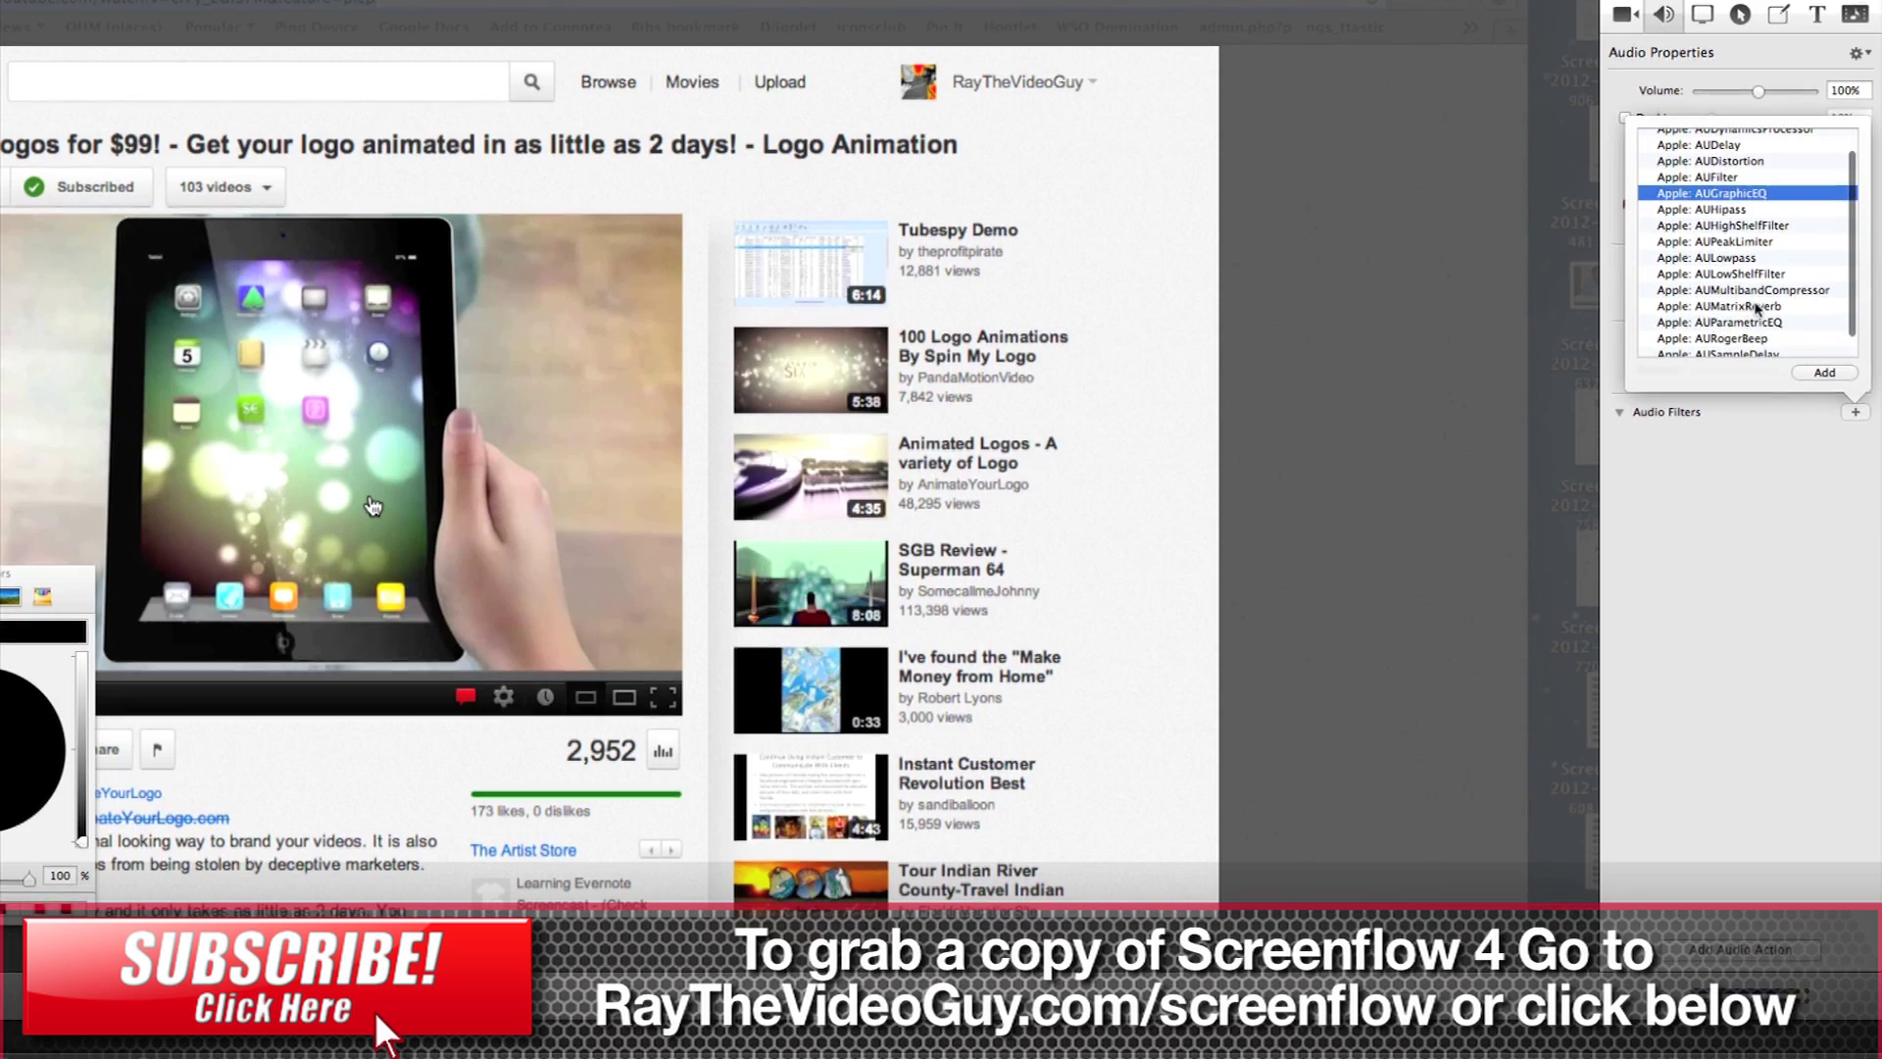
scroll(1739, 313, down, 2)
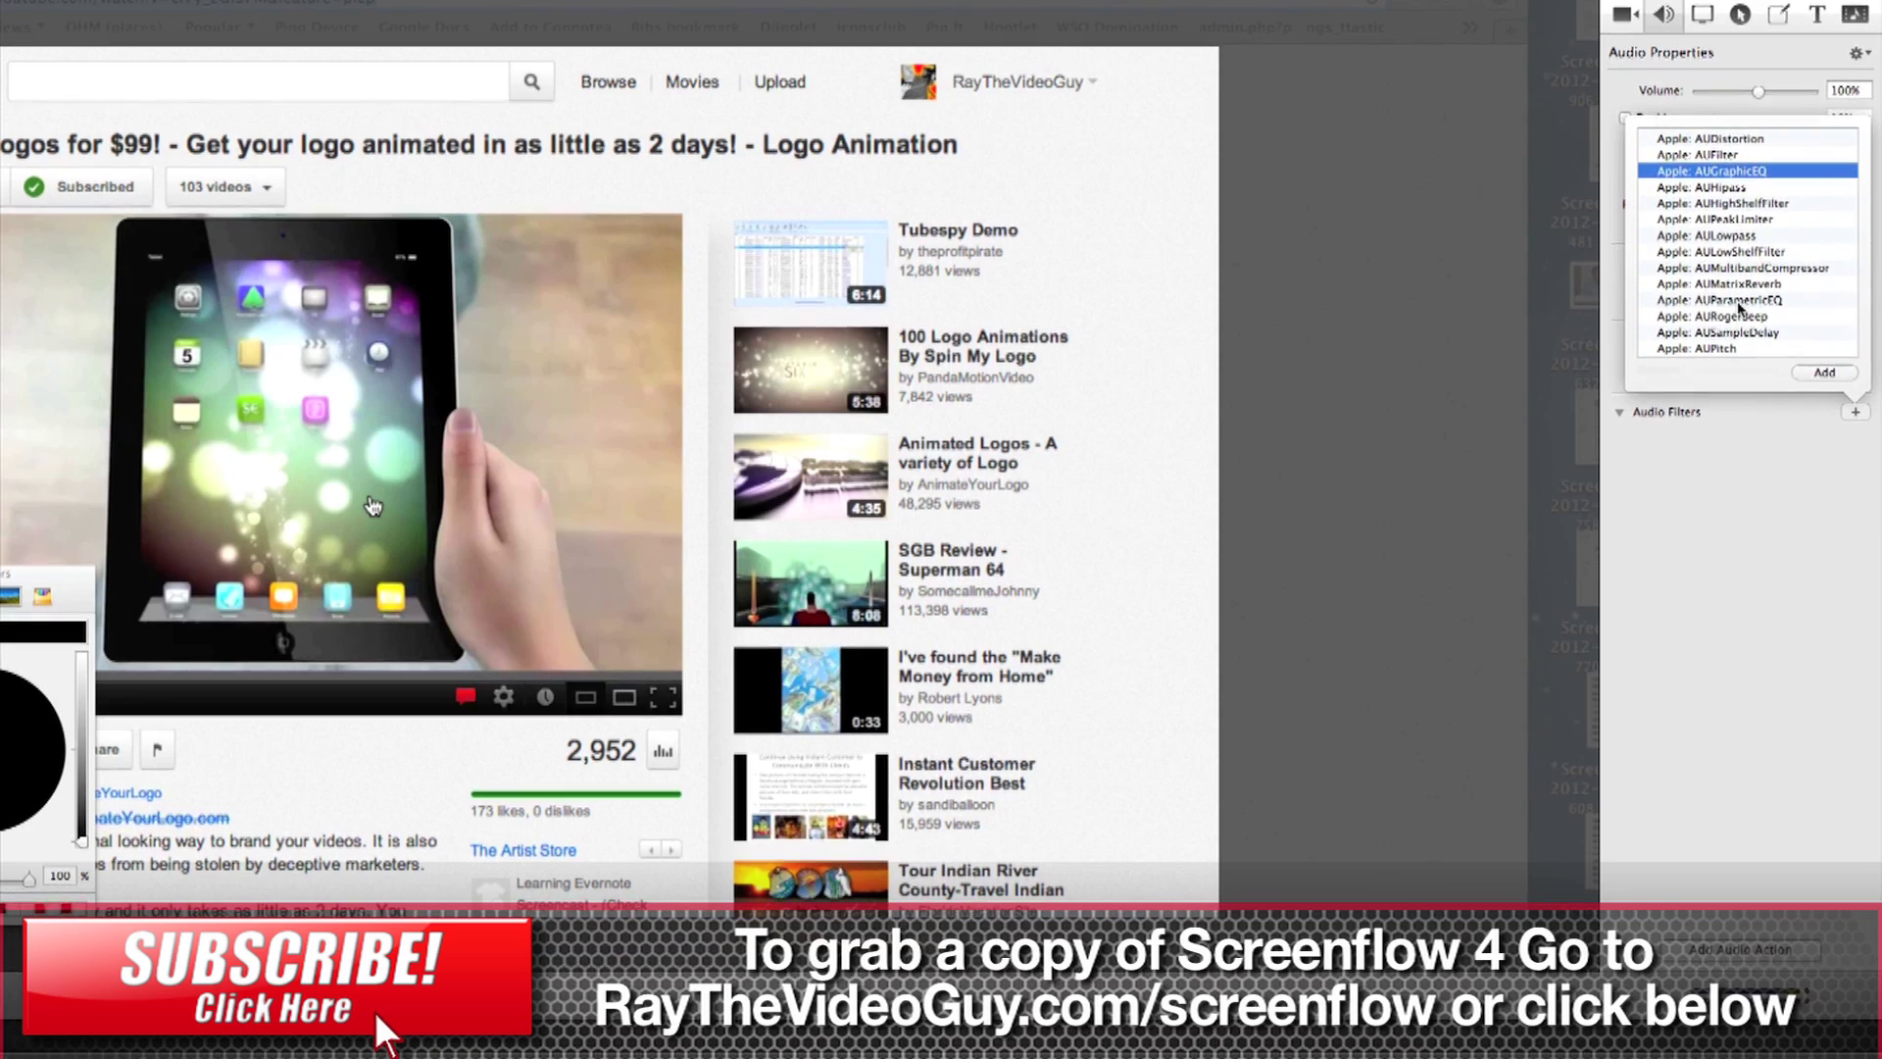